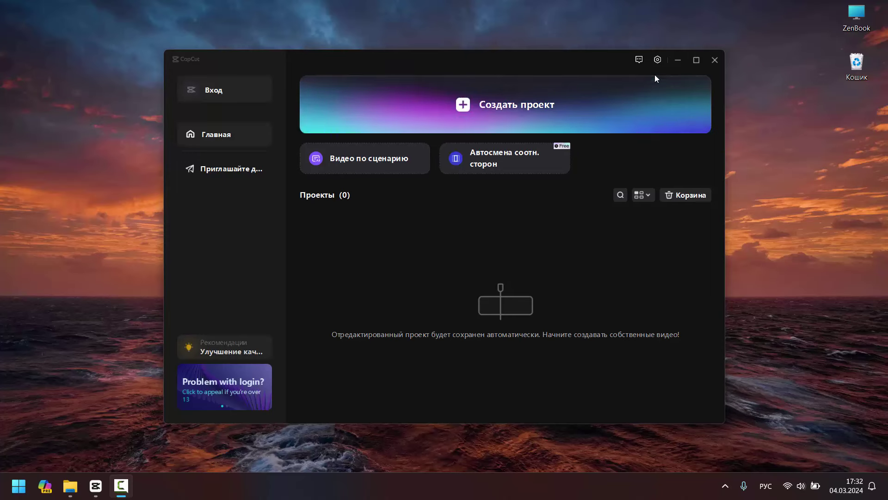
- Delete the cached files in the draft settings and enable automatic deletion of cache older than 15 days
left_click(657, 61)
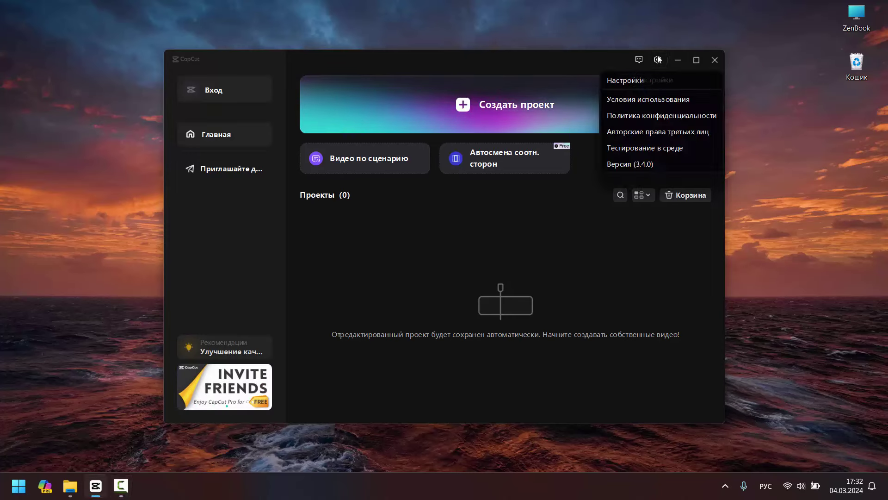
left_click(641, 80)
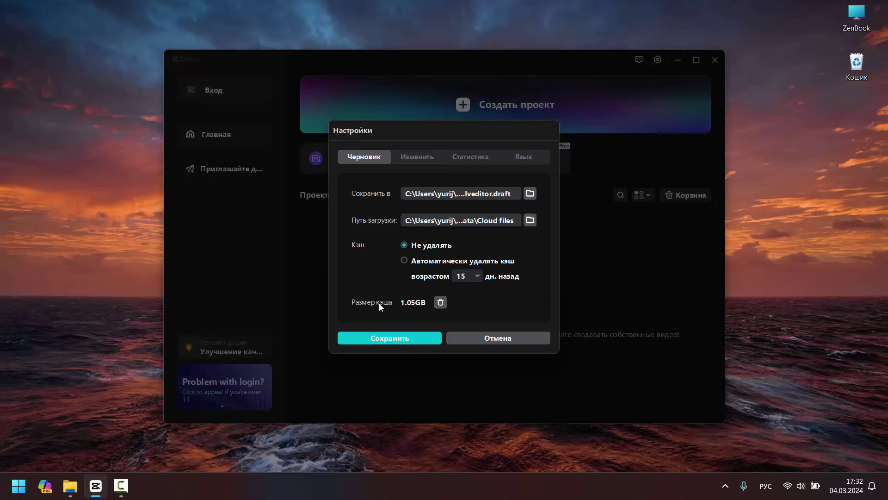
left_click(442, 302)
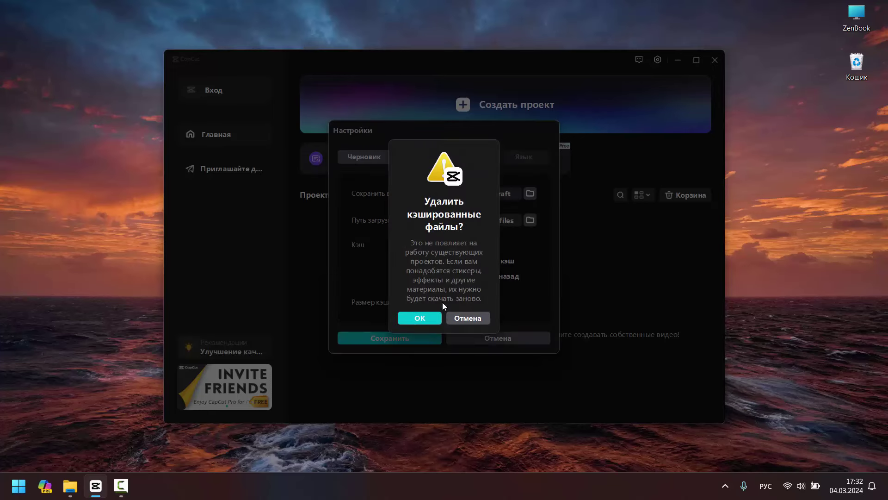
left_click(424, 319)
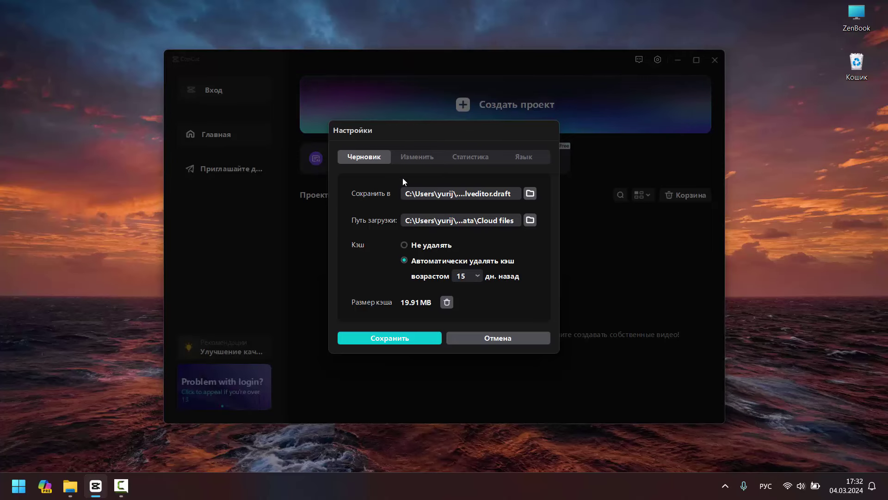
- Review the default frame rate options, hardware acceleration and language settings, and save the settings
left_click(417, 158)
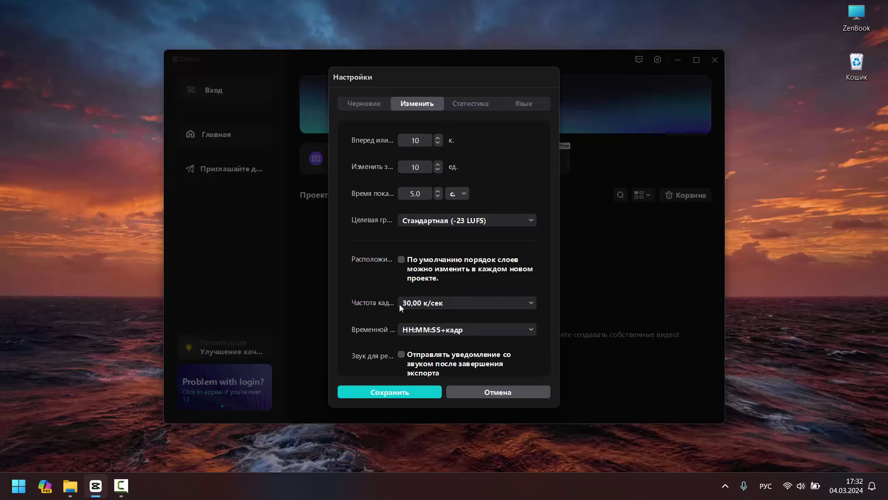
left_click(530, 304)
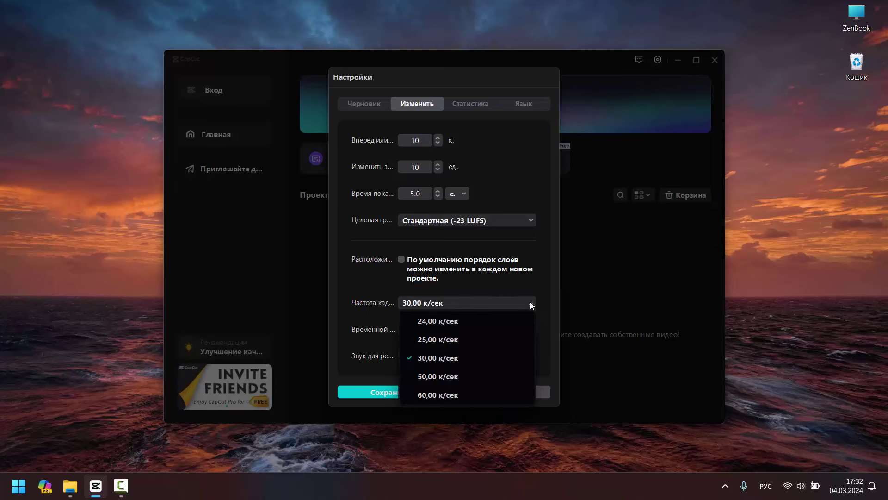
left_click(545, 293)
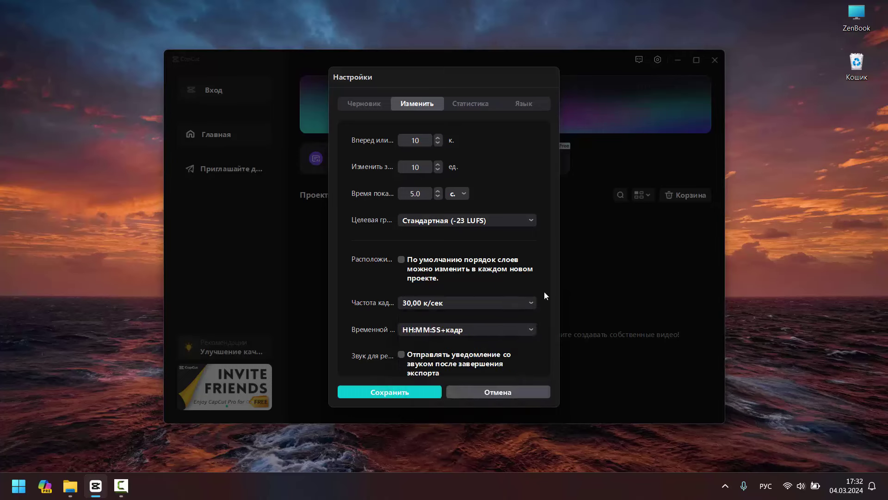
left_click(480, 104)
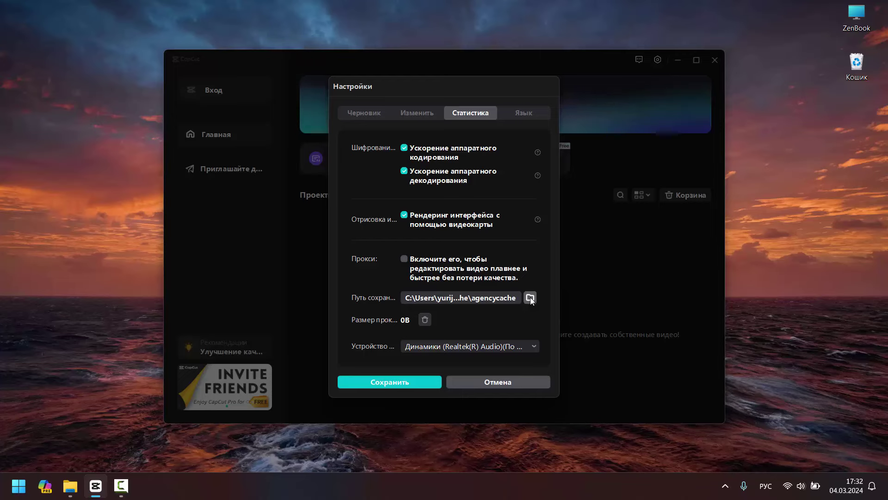
left_click(526, 109)
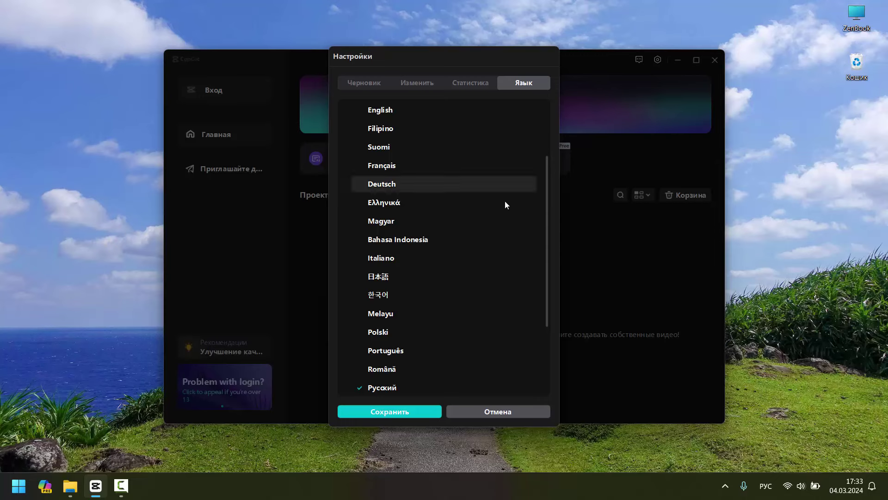
left_click(387, 411)
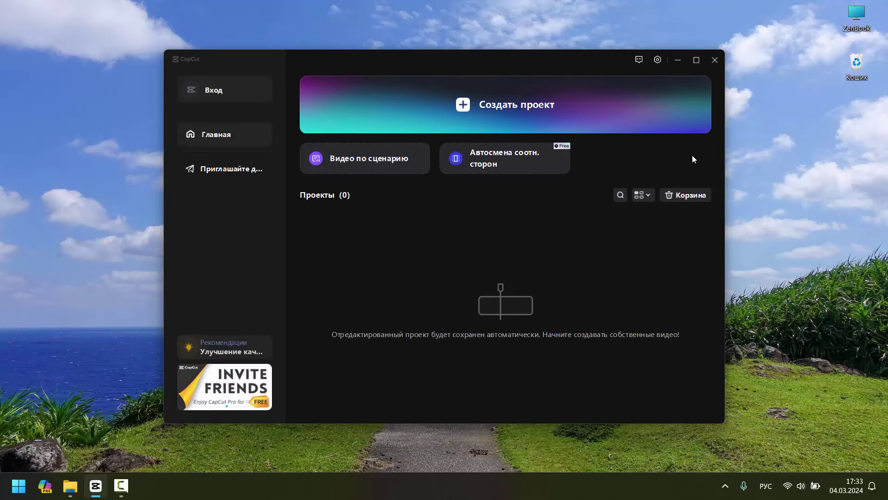
- Permanently delete the old project 0304 from the project trash (Корзина) and close the trash
left_click(685, 195)
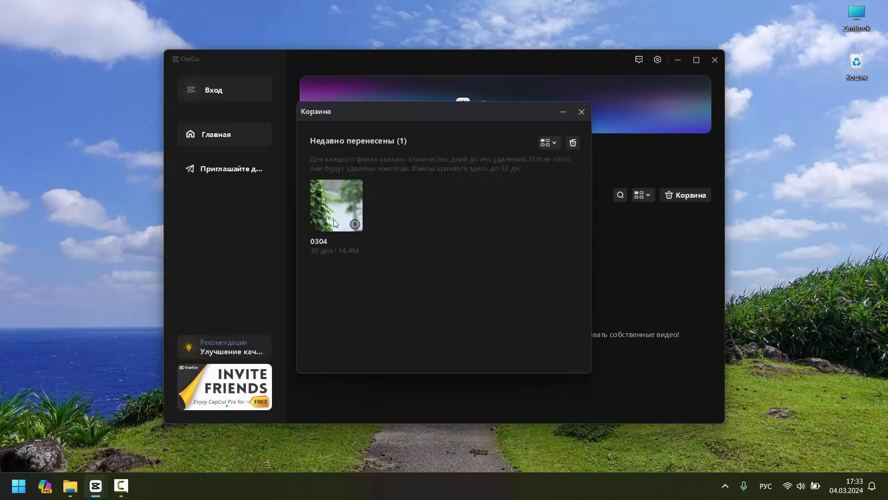
right_click(354, 205)
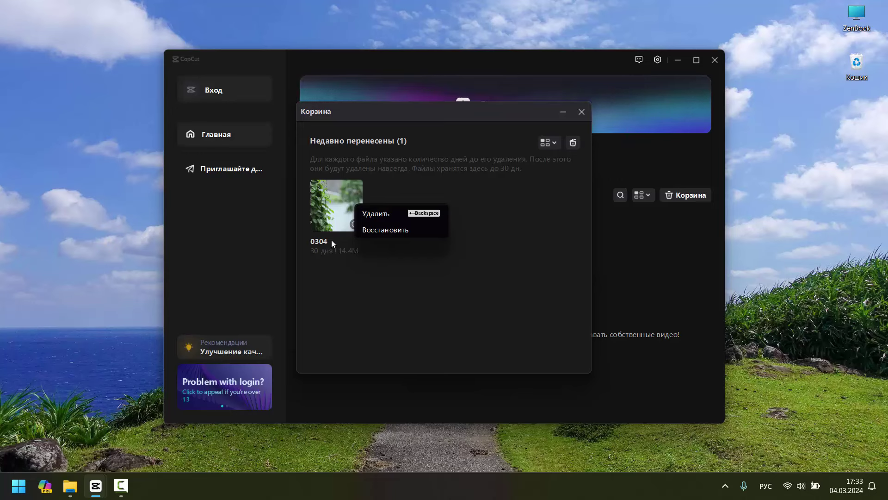
left_click(373, 216)
left_click(434, 282)
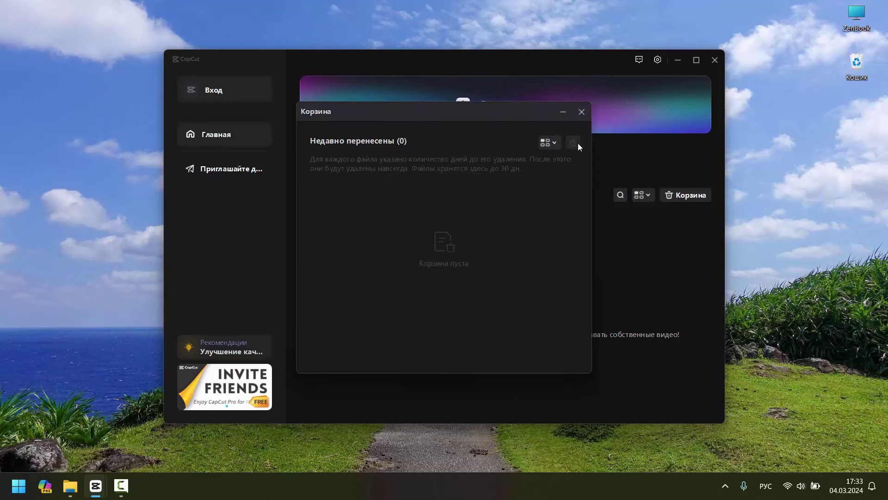
left_click(582, 111)
- Create a new project and import the green vine clip from the БЕСПЛАТНЫЕ ВИДЕО folder into its media library
left_click(507, 112)
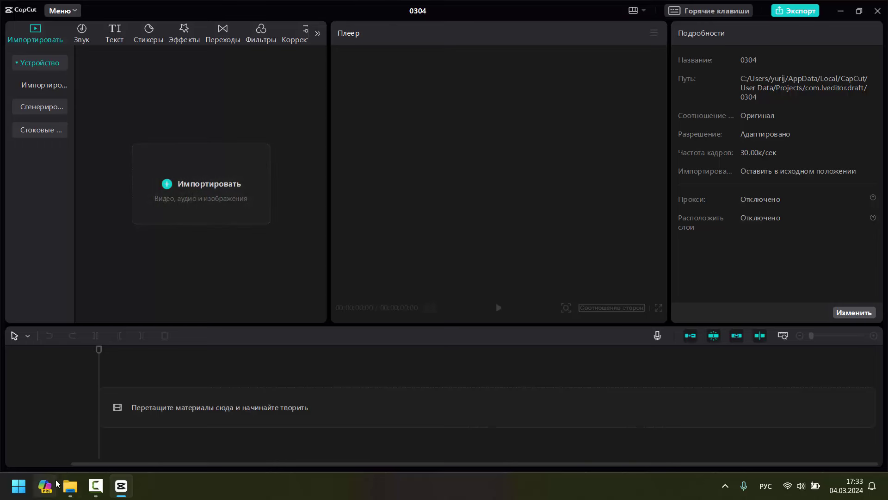
left_click(70, 485)
left_click_drag(244, 51, 573, 86)
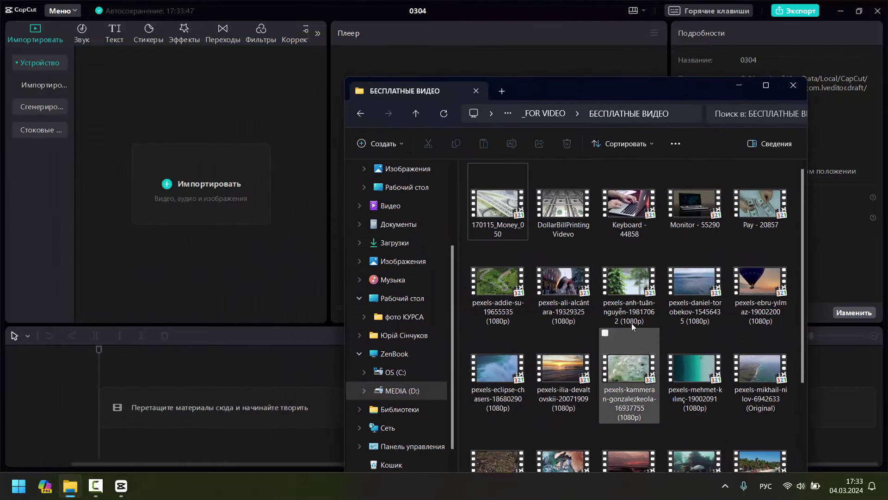
left_click_drag(631, 282, 150, 135)
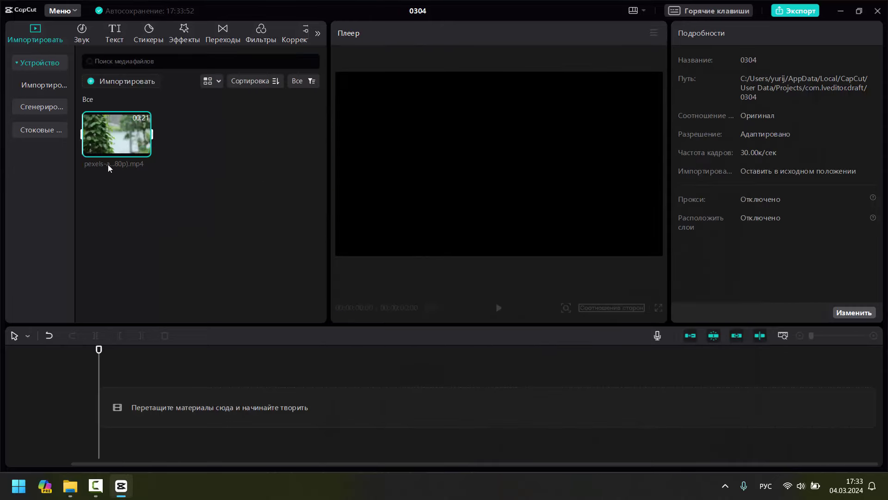
- Place the ocean clip from the БЕСПЛАТНЫЕ ВИДЕО folder on the timeline and add the imported green vine clip directly after it
left_click(68, 490)
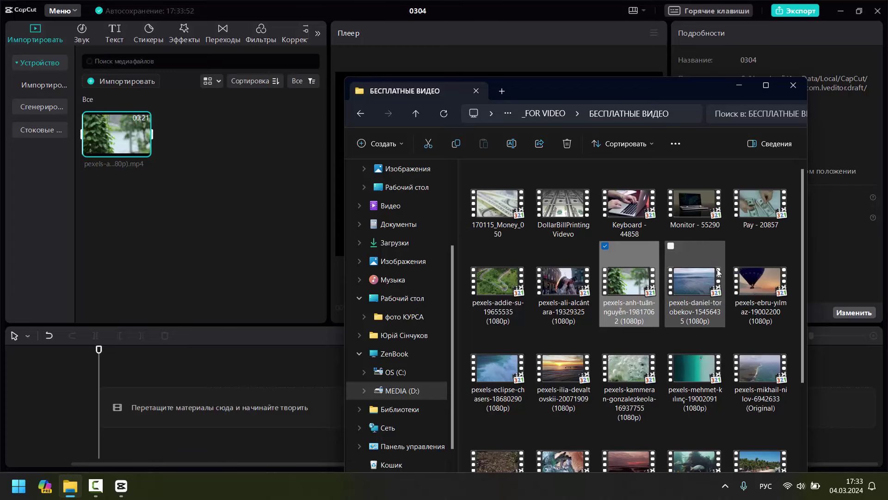
left_click_drag(717, 273, 176, 421)
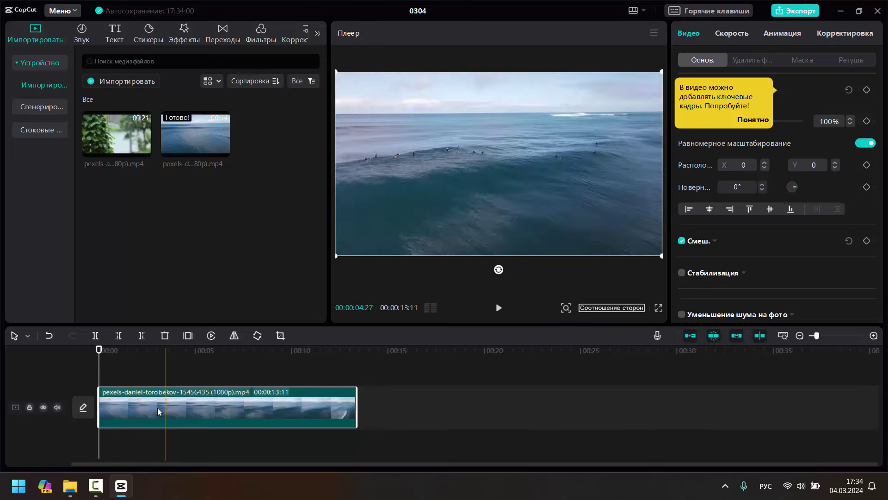
left_click(387, 411)
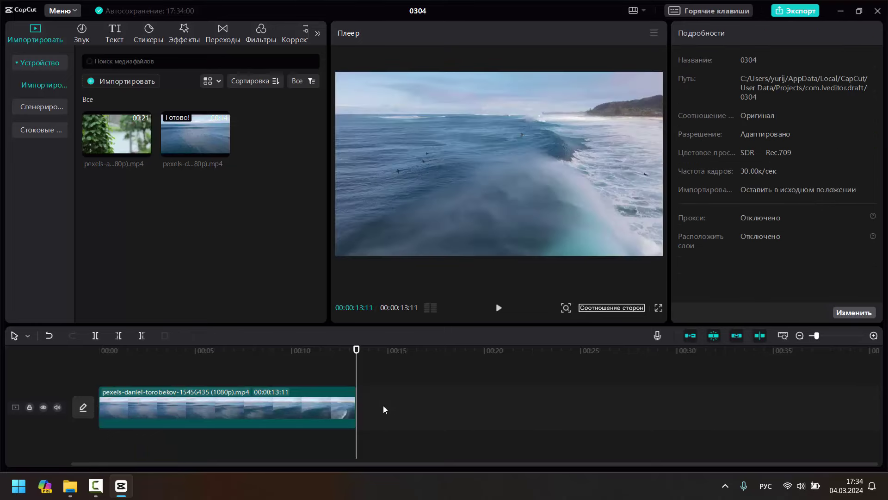
left_click_drag(116, 135, 377, 409)
mouse_move(472, 411)
left_mouse_down()
mouse_move(534, 412)
mouse_move(479, 412)
left_mouse_up()
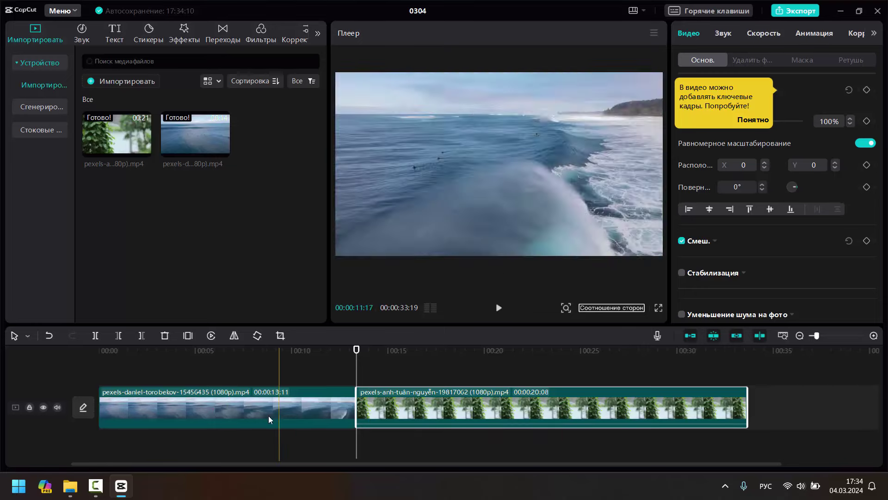
- Delete the ocean clip from the timeline
left_click(249, 410)
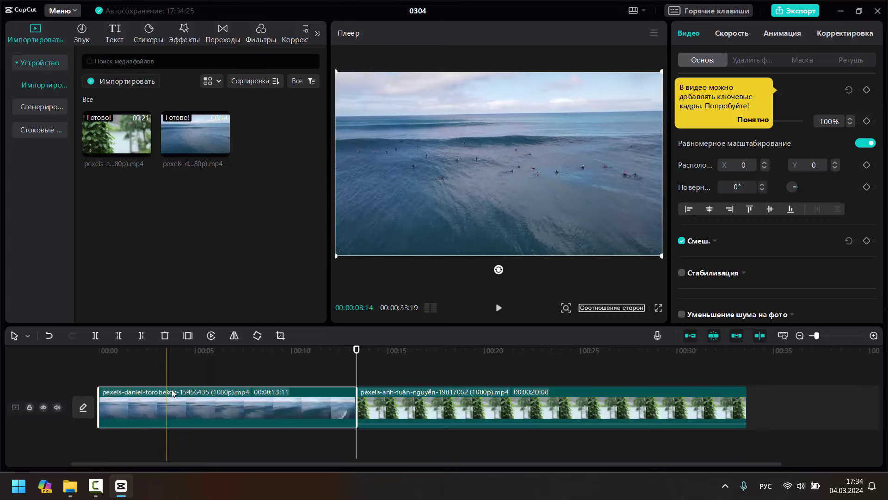
left_click(165, 336)
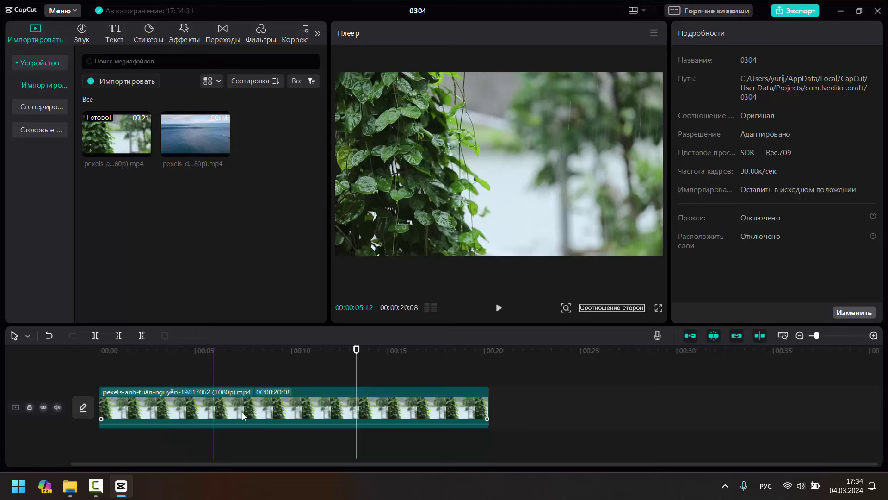
- Split the green vine clip at 00:00:13:11 and undo the split
left_click(204, 402)
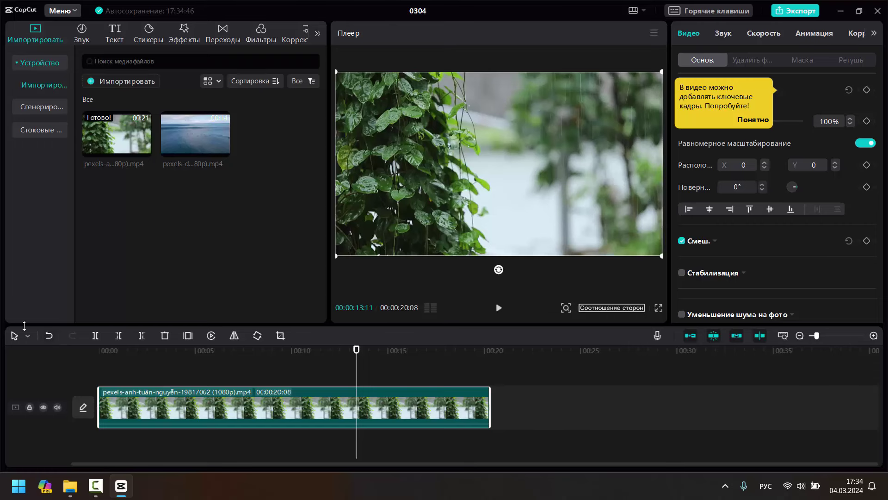
left_click(96, 337)
mouse_move(405, 410)
left_mouse_down()
mouse_move(446, 411)
mouse_move(404, 411)
left_mouse_up()
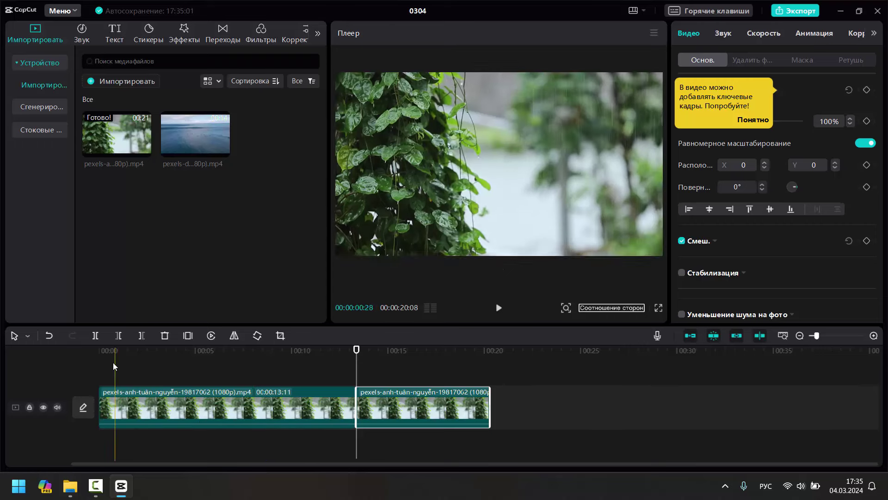
left_click(49, 336)
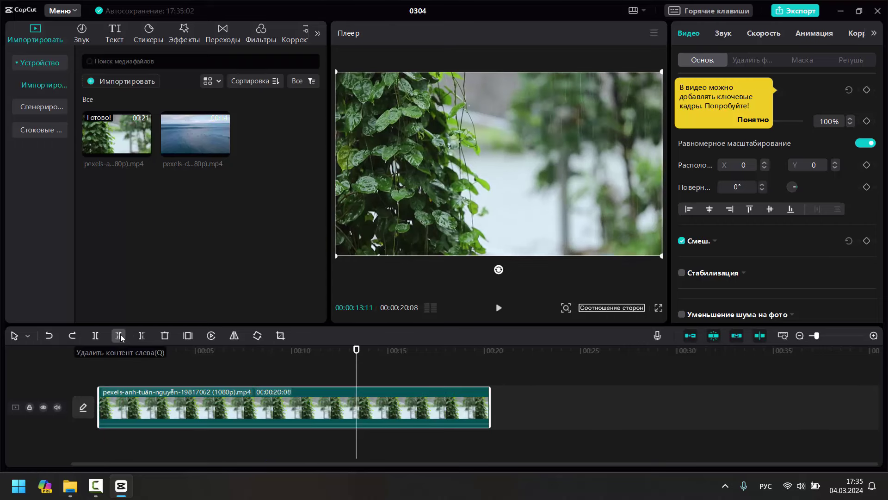
- Move the playhead to 00:00:12:05 and turn off the timeline's preview axis
left_click_drag(357, 398, 335, 367)
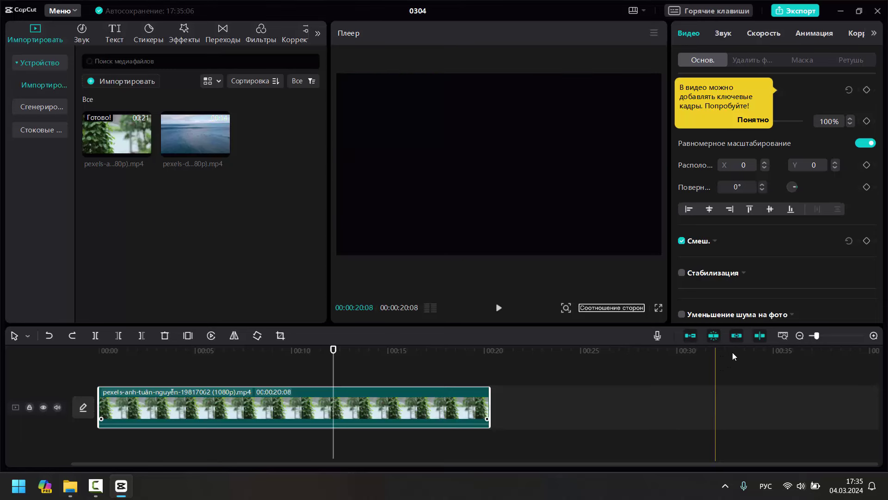
left_click(761, 336)
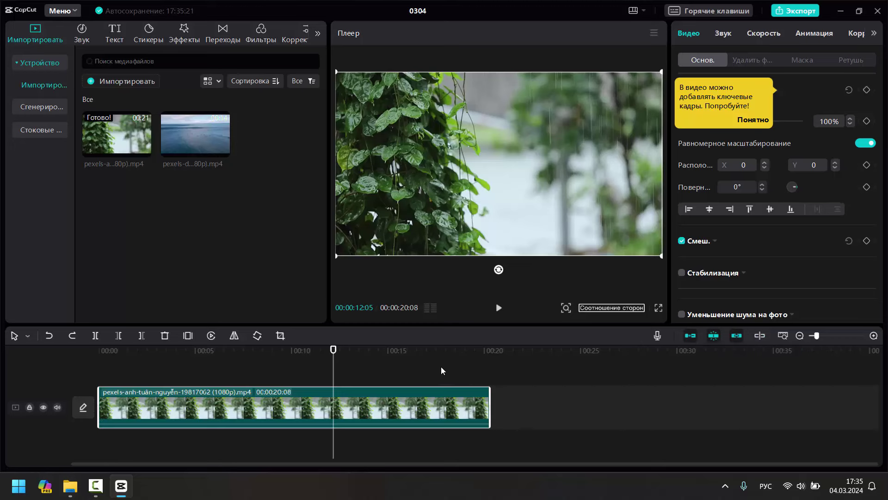
- Trim away the green vine clip's content before 00:00:17:17 and undo the trim
left_click_drag(333, 371, 437, 372)
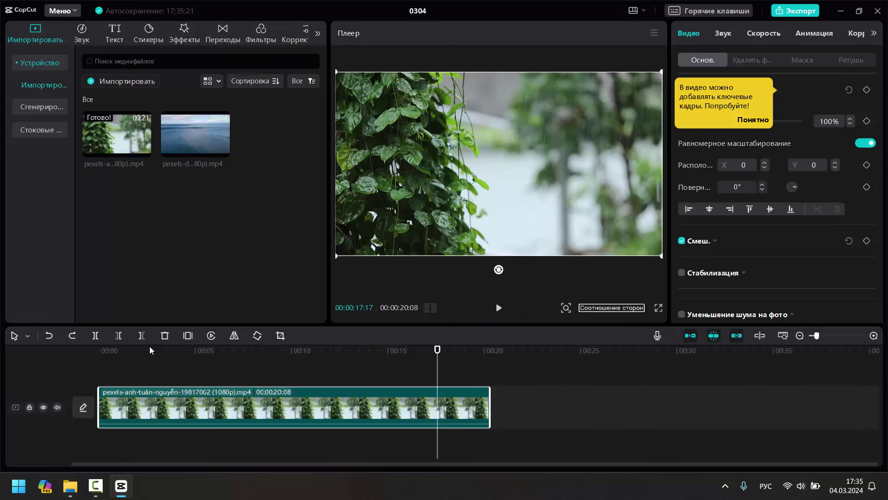
left_click(119, 336)
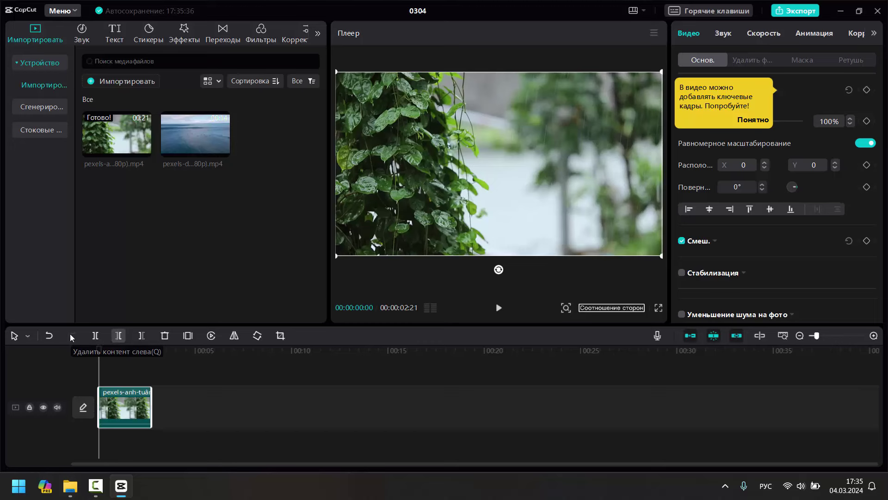
left_click(49, 335)
- Trim away the green vine clip's content after 00:00:16:02 and undo the trim
left_click(408, 364)
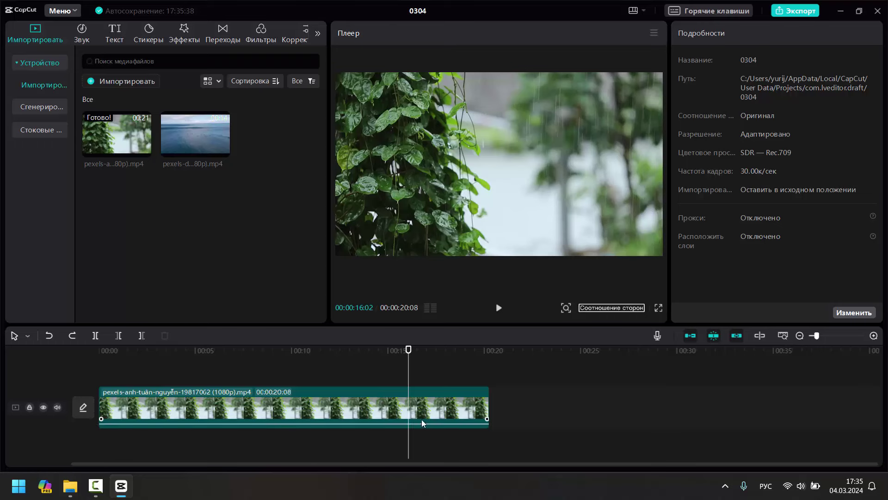
left_click(141, 335)
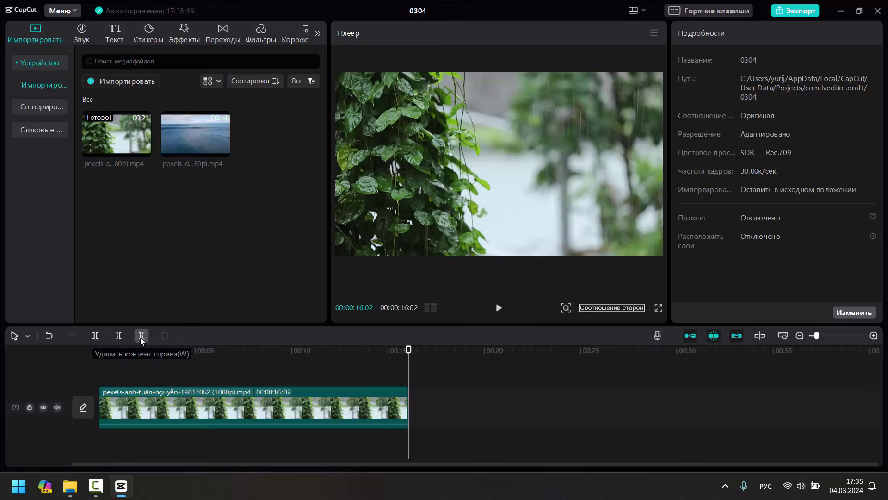
left_click(46, 336)
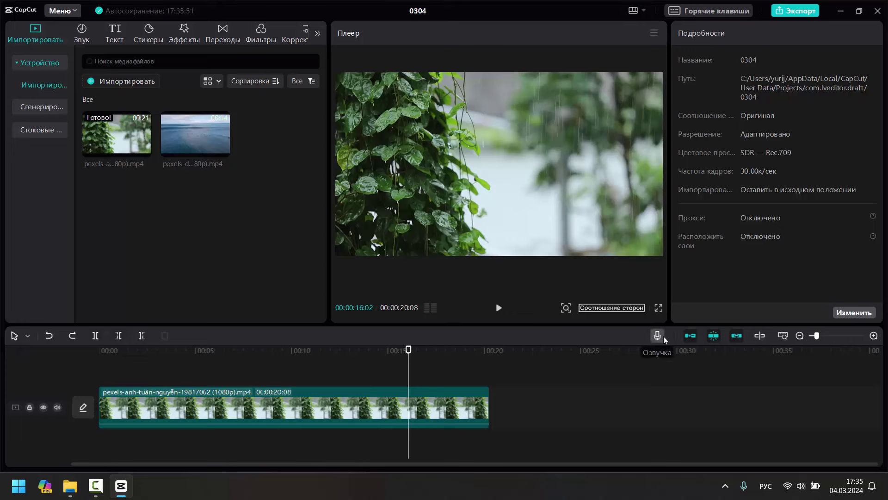
- Turn off the main track magnet, automatic snapping and linking, and select the green vine clip on the timeline
left_click(690, 336)
left_click(735, 338)
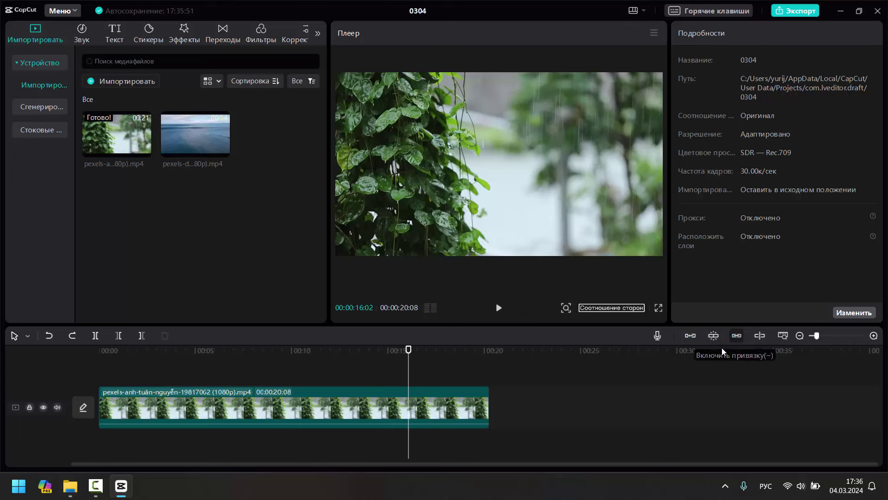
left_click(415, 418)
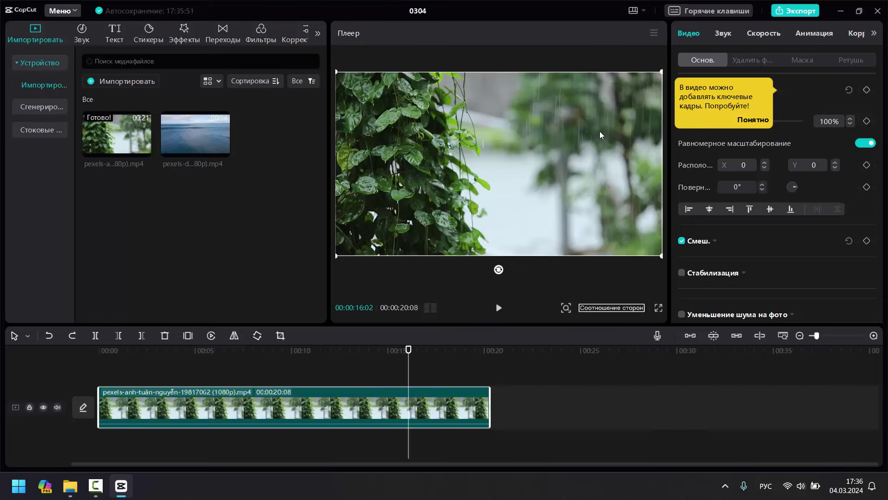
- Change the hotkey for the Split command to Ctrl+B and save the hotkey settings without signing in
left_click(709, 13)
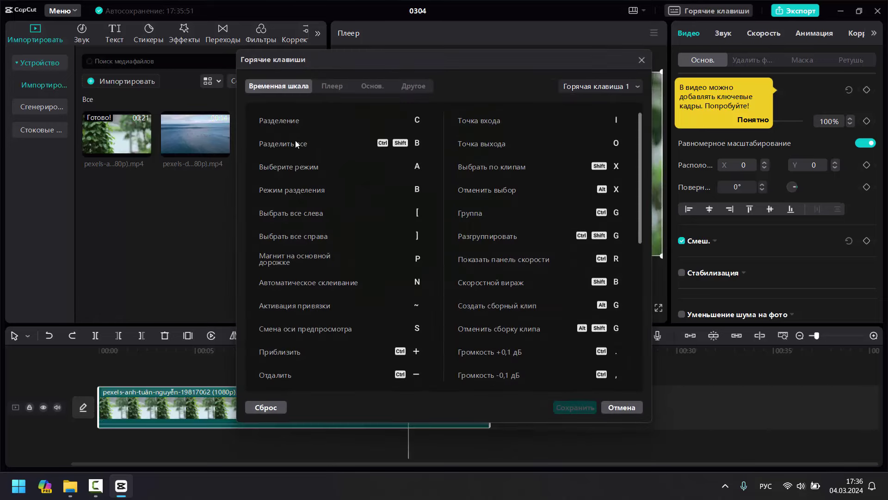
left_click(412, 121)
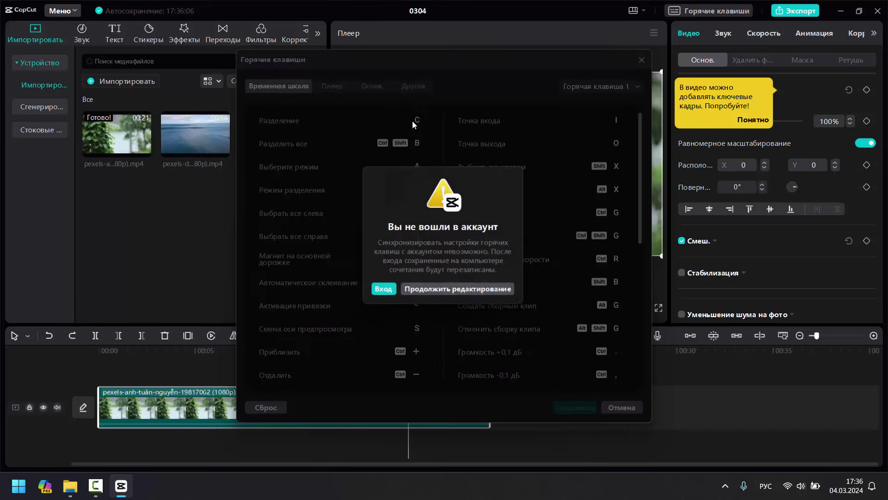
left_click(409, 285)
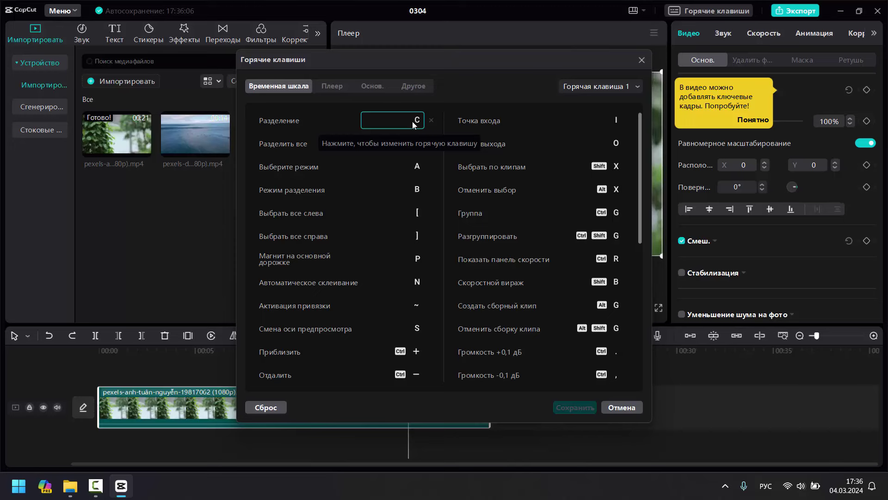
key("3")
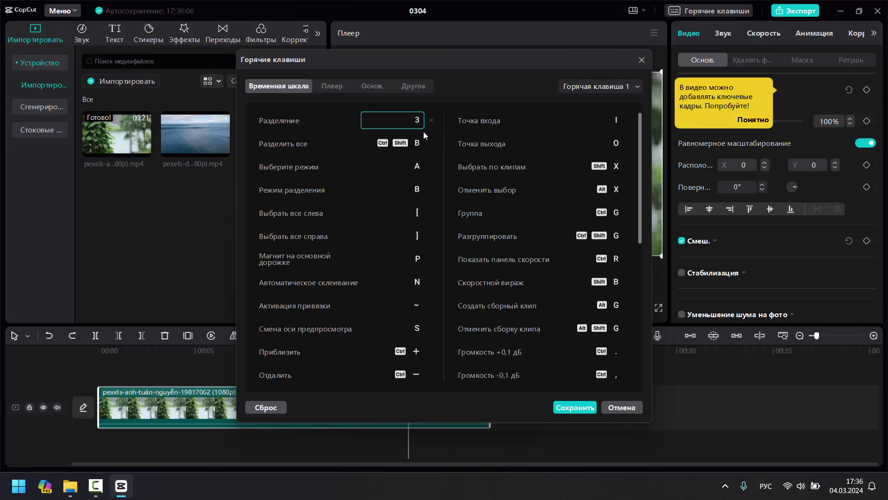
key("BackSpace")
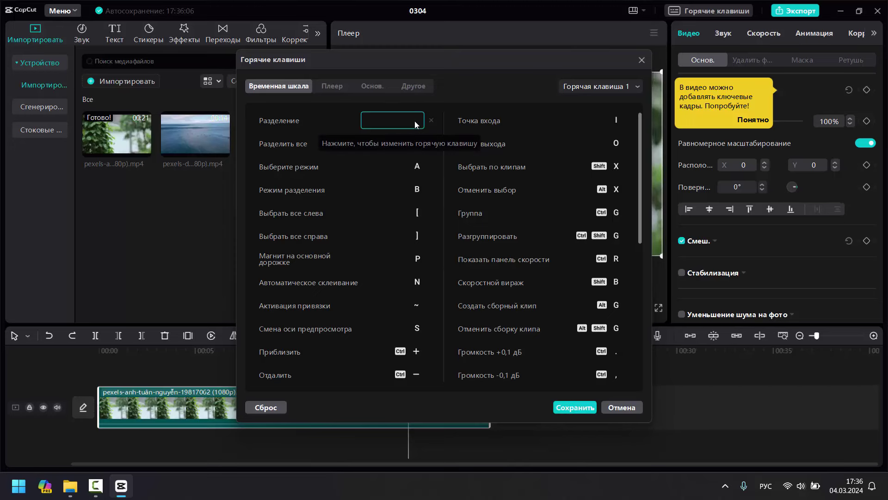
key("BackSpace")
key("alt+shift")
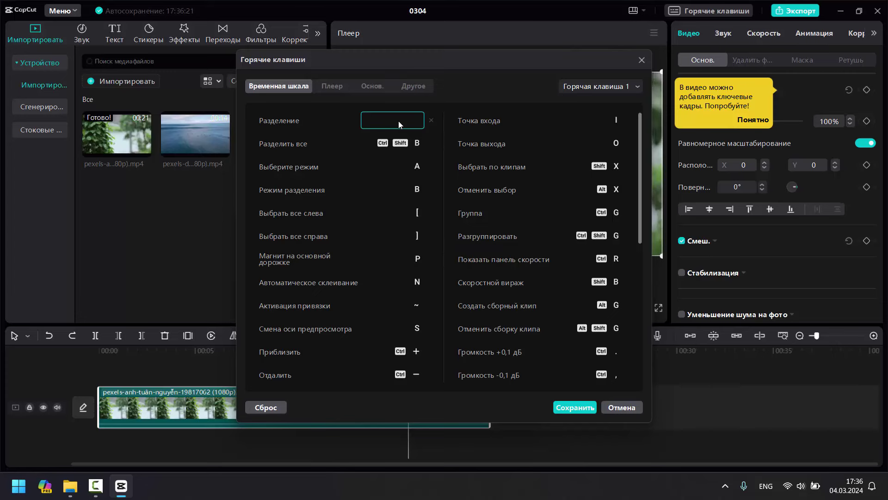
left_click(571, 404)
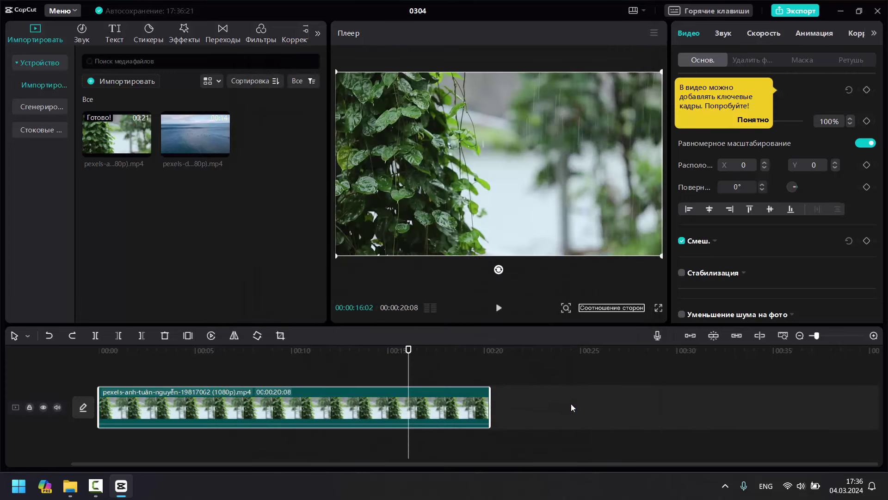
- Split the green vine clip at 00:00:16:02 and move its second part away from the first, leaving a gap
key("ctrl+b")
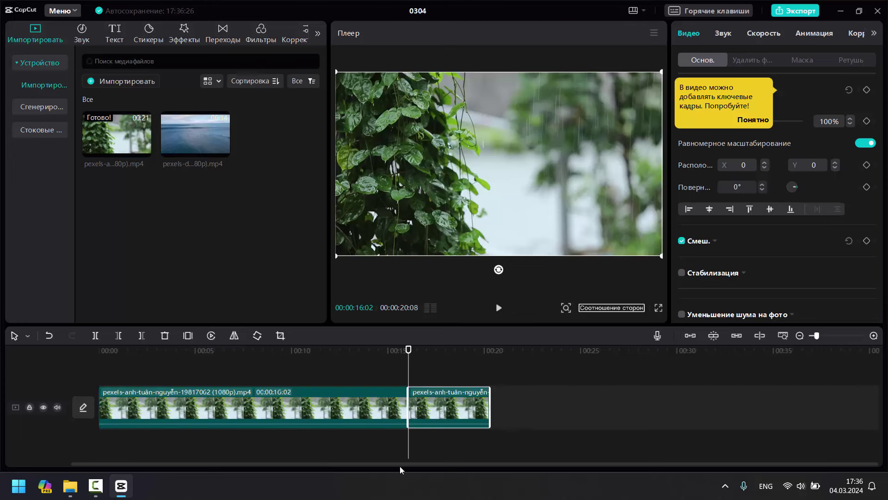
left_click_drag(429, 395, 505, 407)
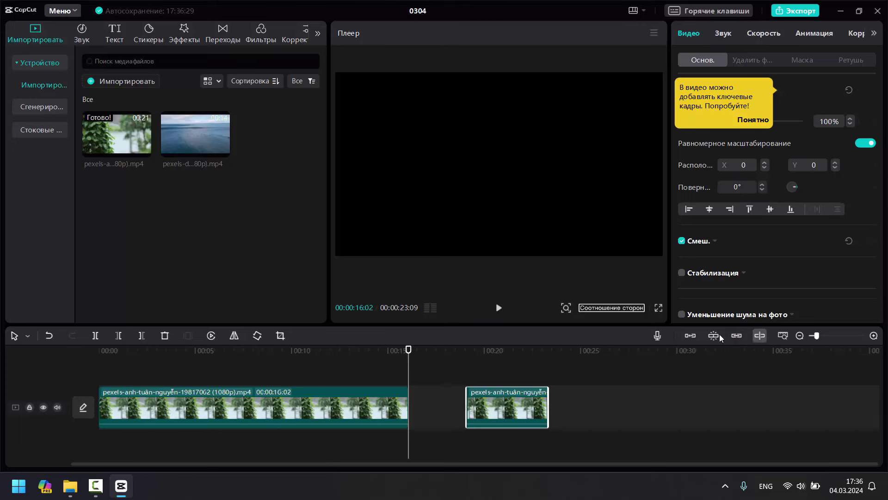
left_click_drag(535, 397, 468, 405)
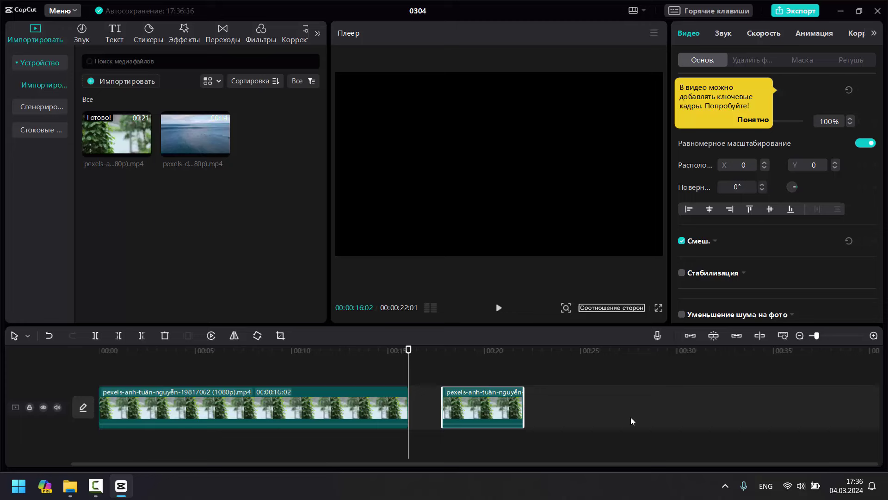
- Turn on linking and reposition the second vine segment along the main track, keeping a gap after the first segment
left_click(737, 335)
left_click_drag(498, 412, 459, 414)
left_click(425, 448)
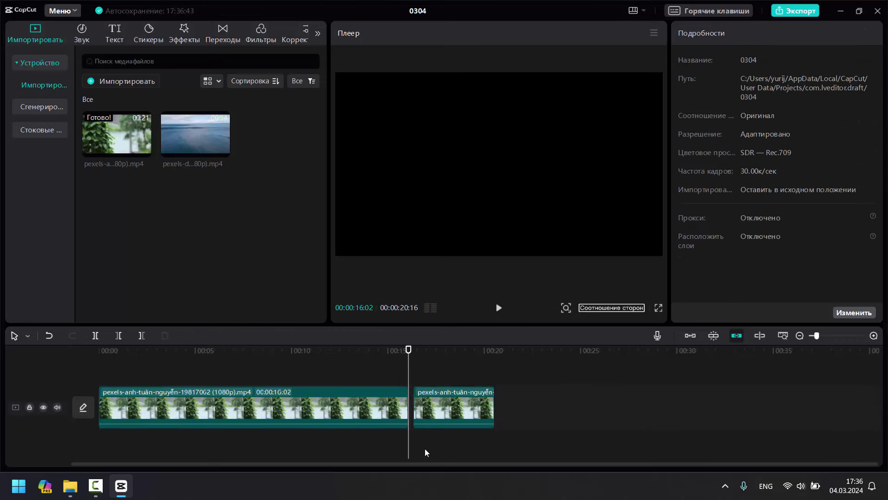
left_click(432, 402)
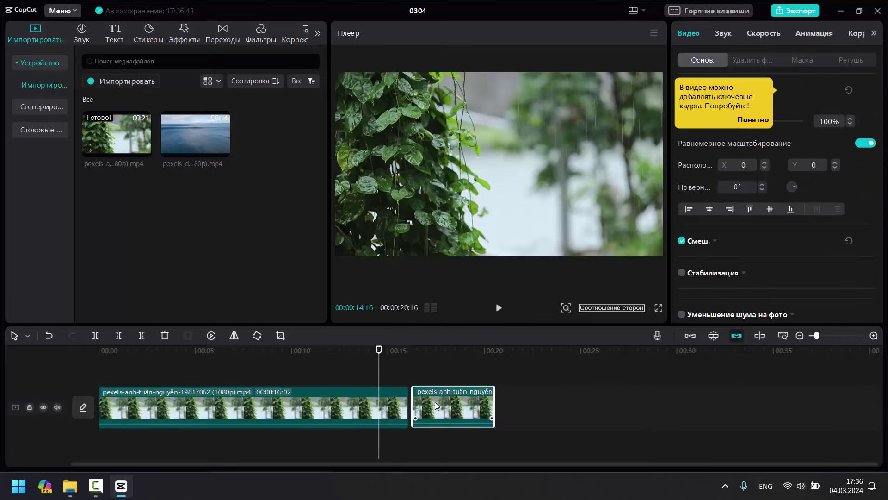
left_click_drag(435, 402, 454, 404)
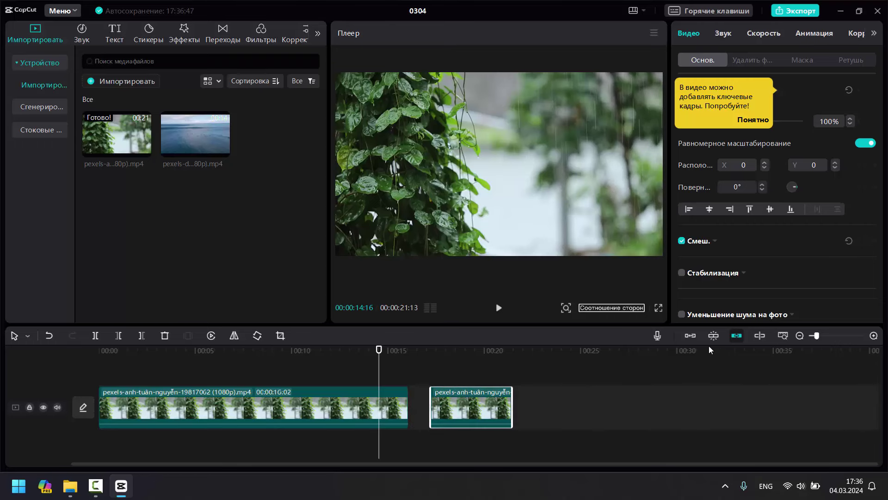
- Turn on automatic snapping, snap the second vine segment to the end of the first, and pull it away again
left_click(737, 336)
left_click(718, 335)
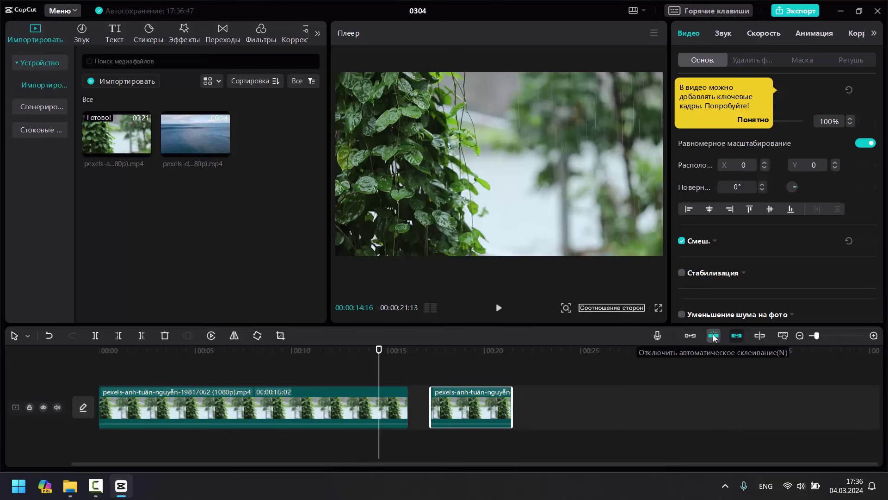
left_click_drag(467, 415, 447, 415)
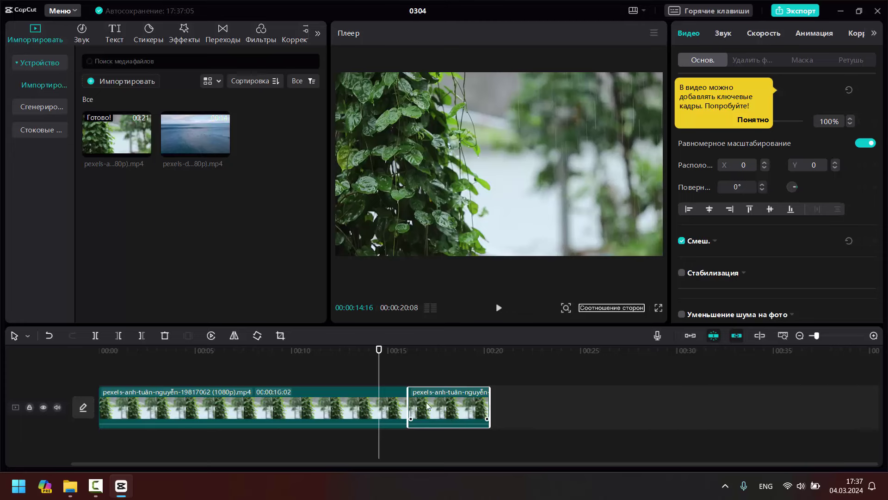
left_click_drag(432, 402, 456, 402)
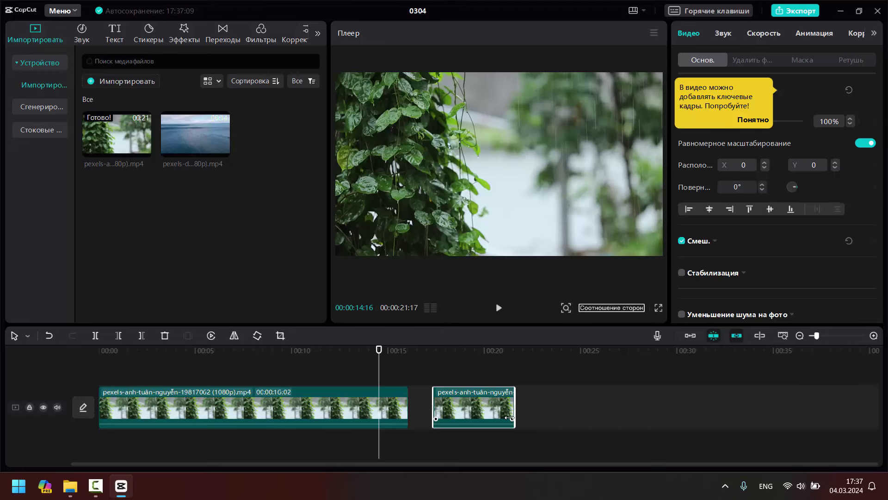
- Split the first vine segment at 00:00:14:16 and spread the two segments after the cut apart with gaps
left_click(392, 413)
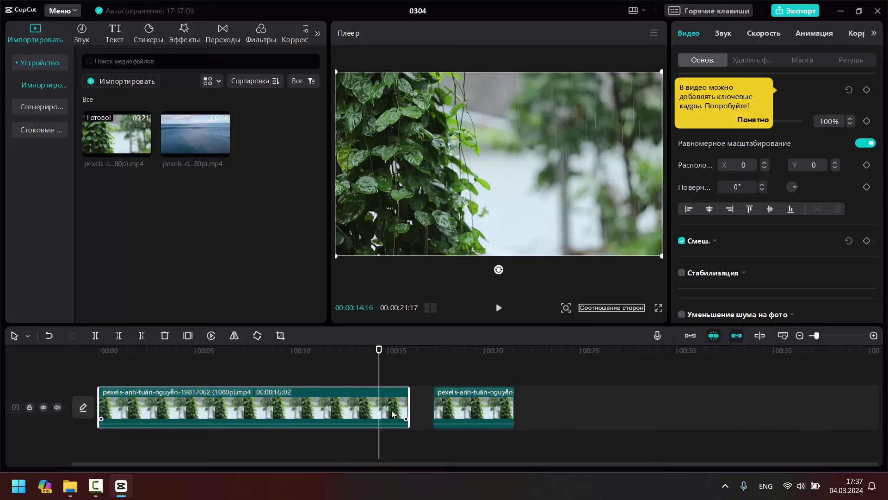
key("ctrl+b")
left_click_drag(480, 411, 505, 413)
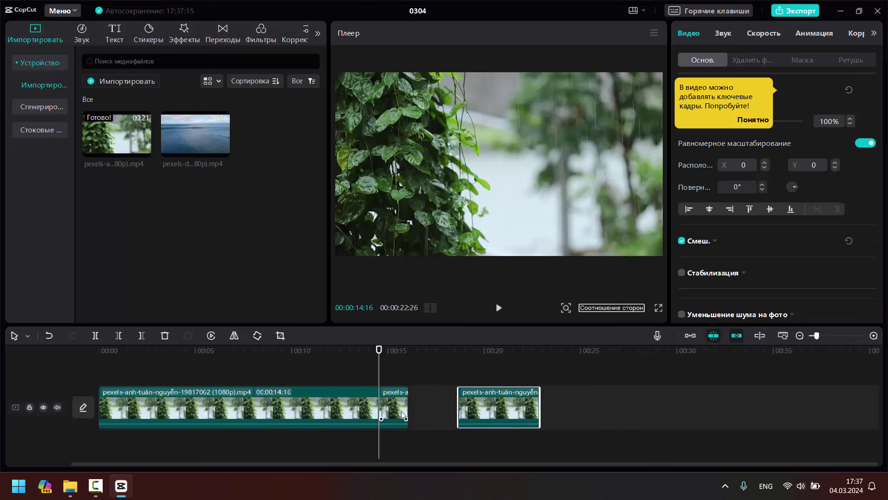
left_click_drag(401, 411, 427, 411)
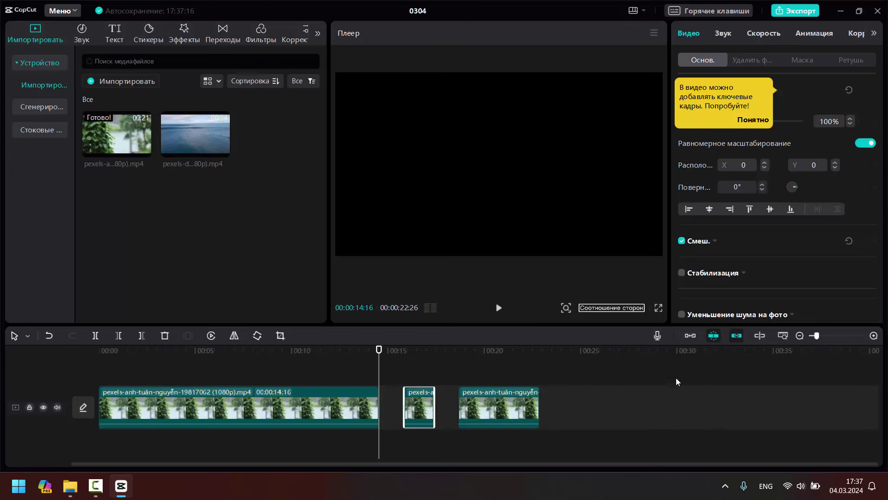
- Turn on the main track magnet to close the gaps between the vine segments and undo it
left_click(690, 335)
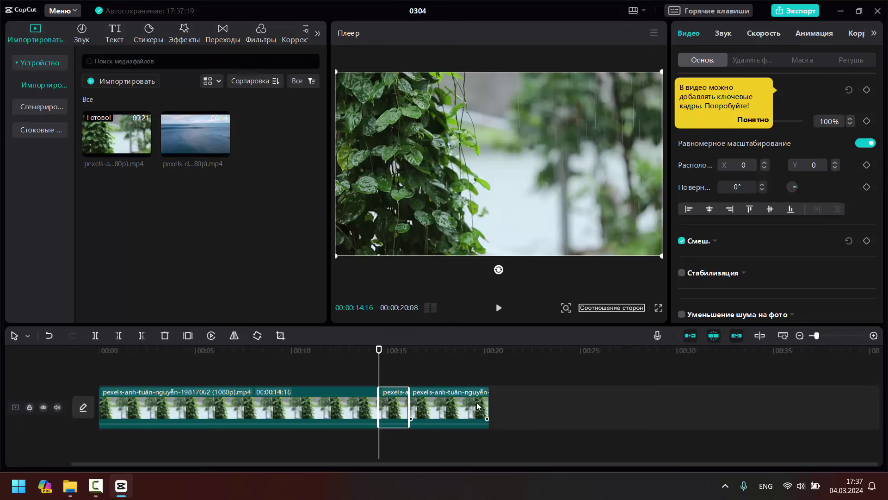
key("ctrl+z")
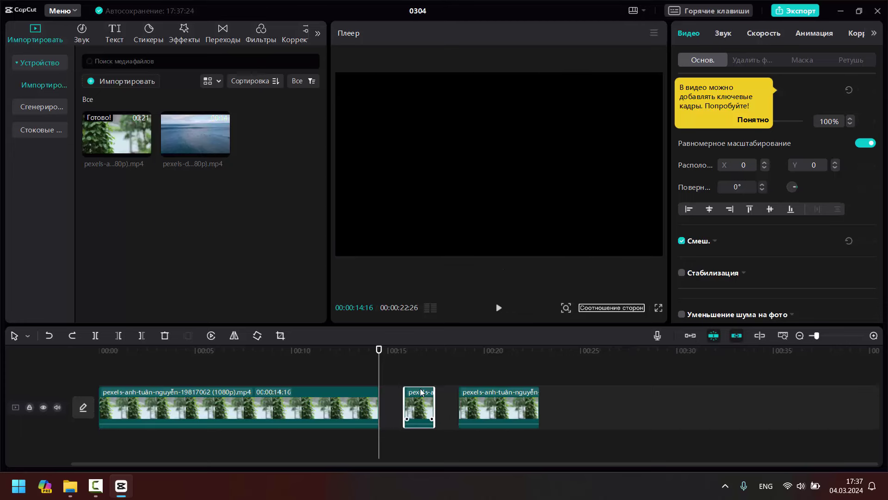
- Move the short vine segment behind the longer one and add the ocean clip after them, leaving gaps between all clips
left_click_drag(429, 407, 594, 407)
left_click_drag(502, 412, 460, 408)
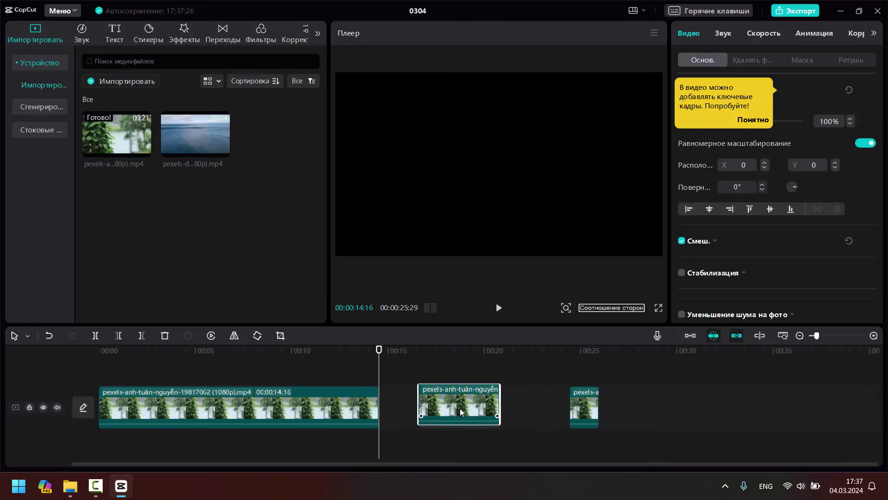
left_click_drag(195, 134, 648, 410)
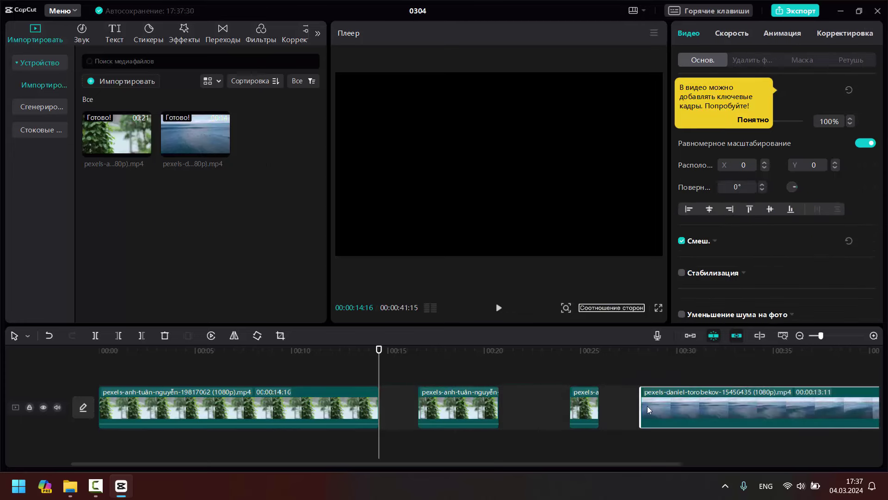
- Turn on the main track magnet to close all gaps and delete the ocean clip from the timeline
left_click(689, 336)
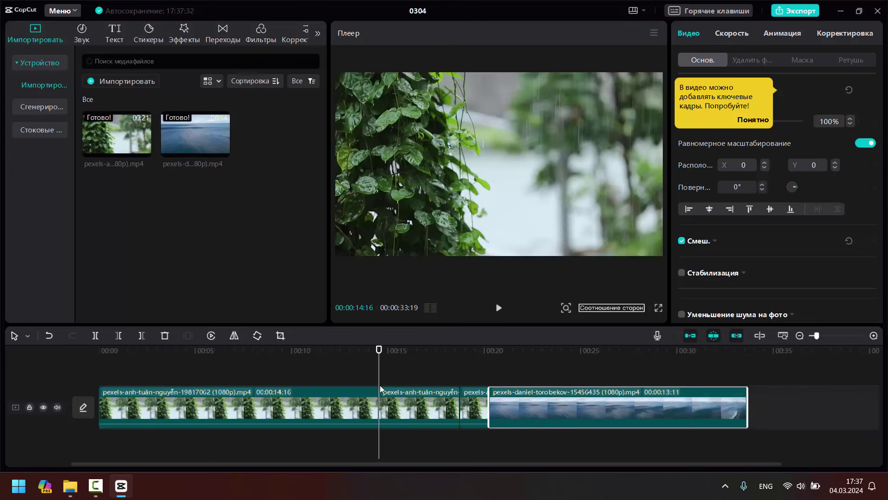
key("Delete")
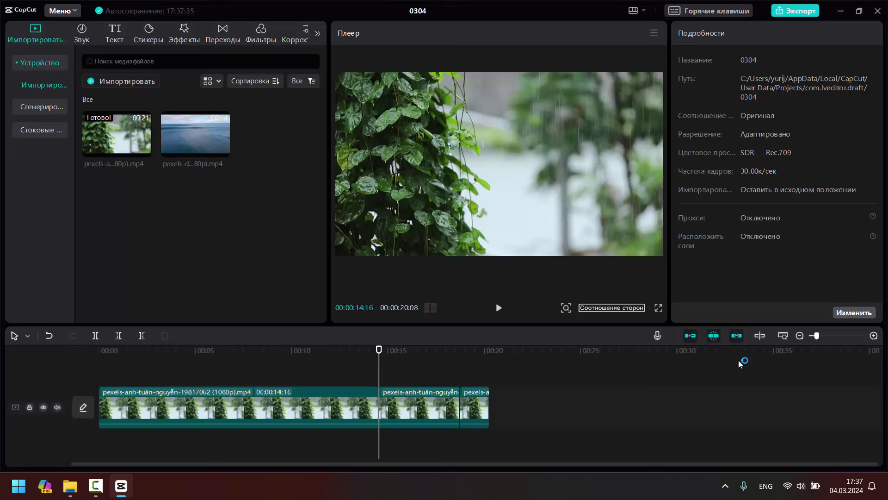
- Turn on the timeline's preview axis and move the playhead to 00:00:05:15
left_click(761, 337)
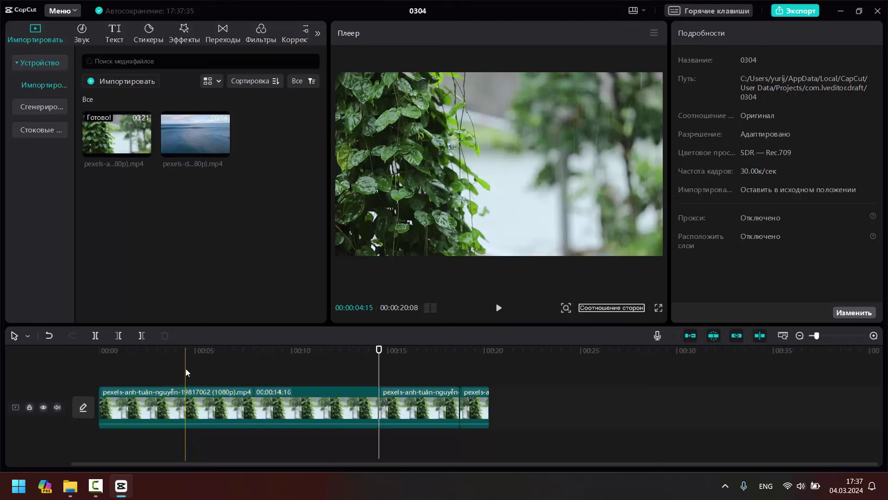
left_click(188, 406)
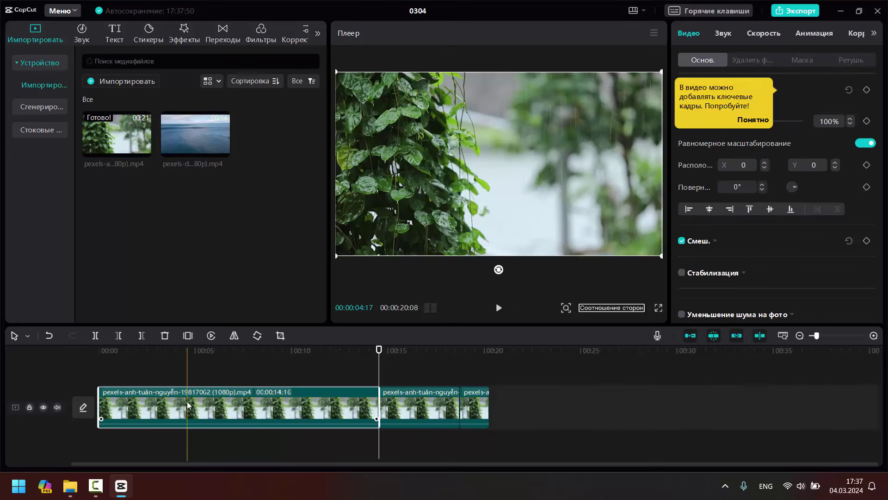
left_click(209, 363)
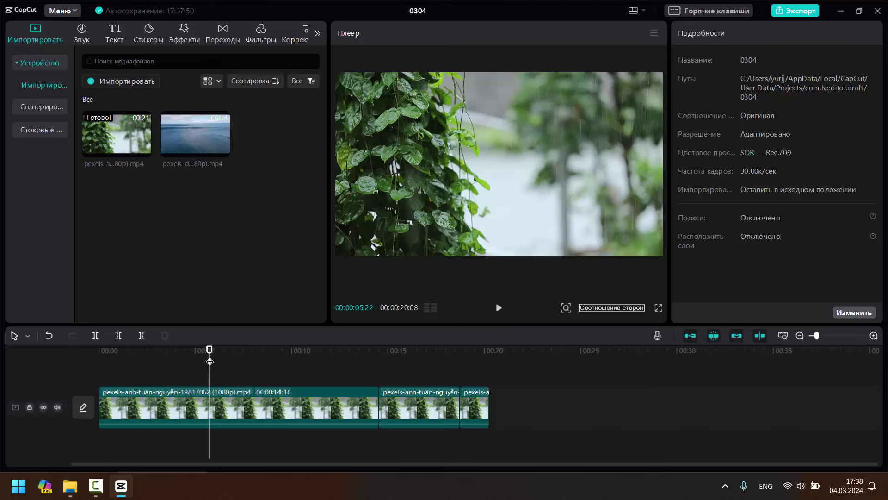
left_click_drag(209, 362, 205, 360)
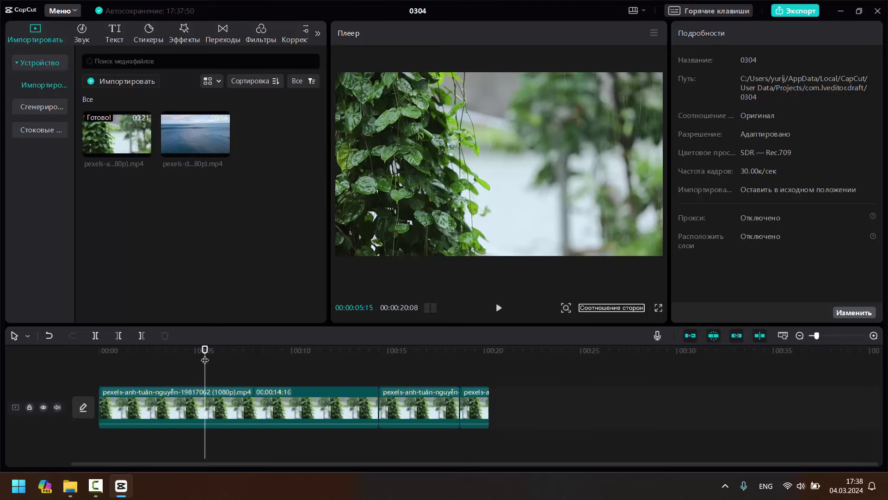
- Split the first vine segment at 00:00:12:21
left_click(344, 361)
left_click(95, 336)
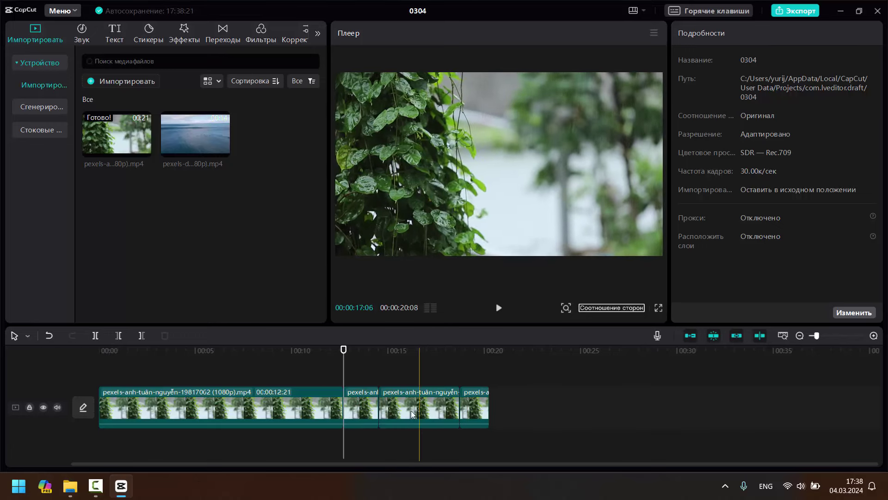
- Turn off the main track magnet and spread the later vine segments apart, placing the longer one ahead of the short ones
left_click(371, 410)
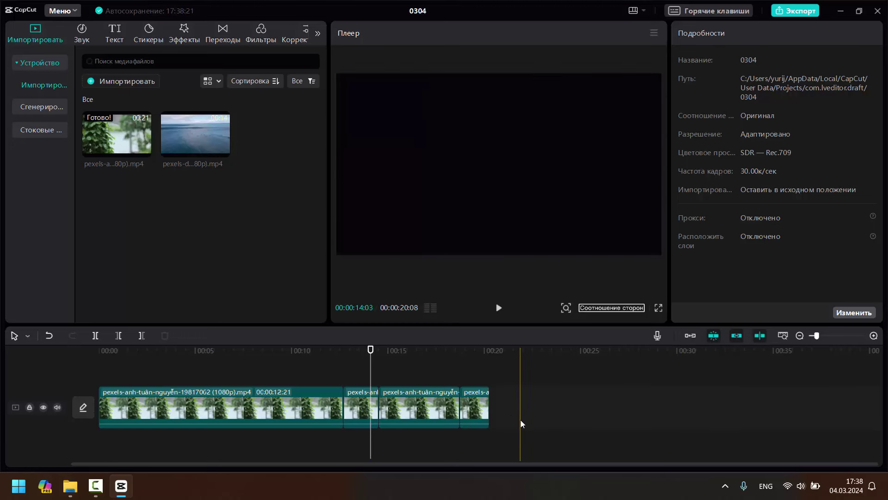
left_click(397, 413)
left_click(341, 407)
left_click(526, 387)
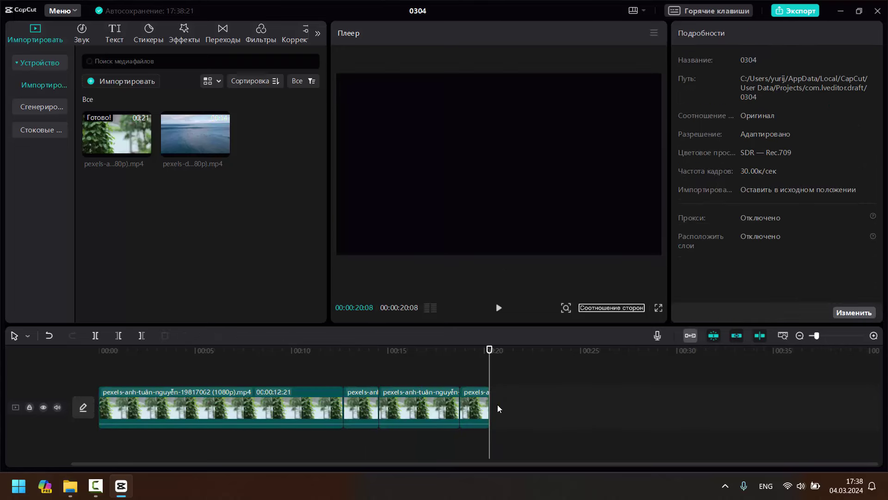
left_click_drag(500, 408, 415, 423)
left_click(637, 411)
left_click(536, 411)
left_click(567, 411)
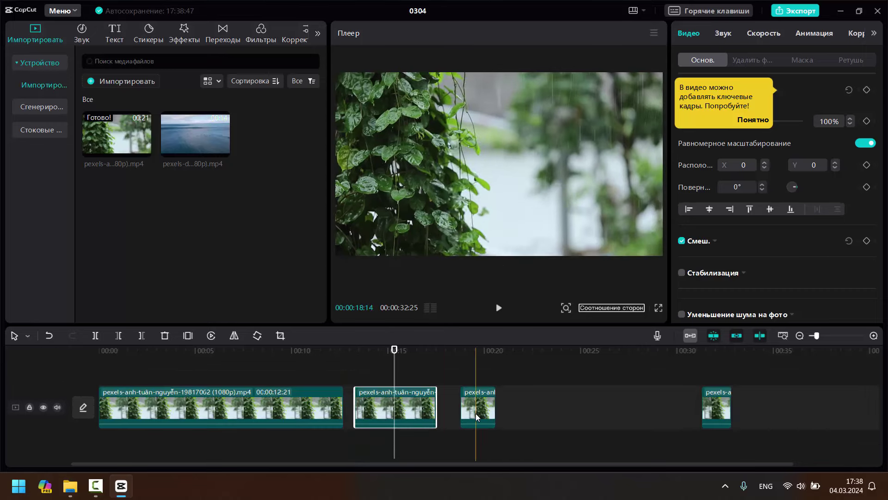
left_click_drag(477, 417, 498, 417)
left_click_drag(418, 413, 429, 413)
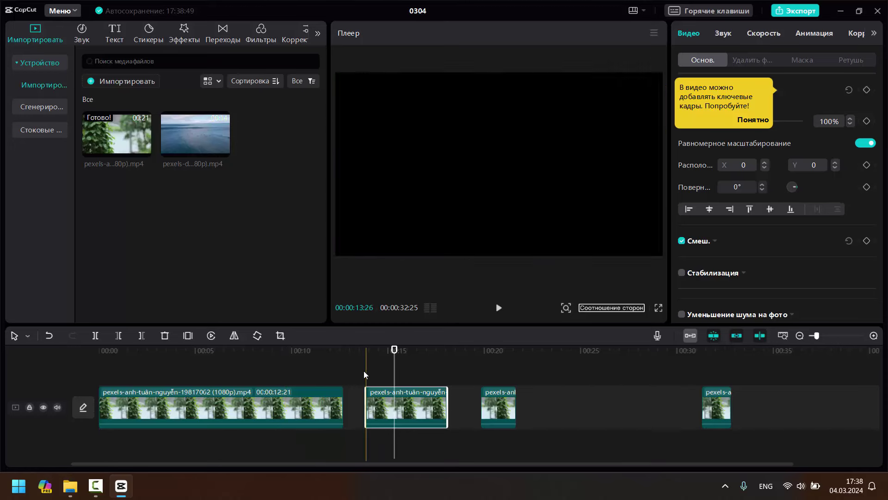
- Move the longer vine segment onto a new track above the first segment and place the playhead at 00:00:09:06
left_click_drag(388, 408, 273, 365)
left_click(277, 357)
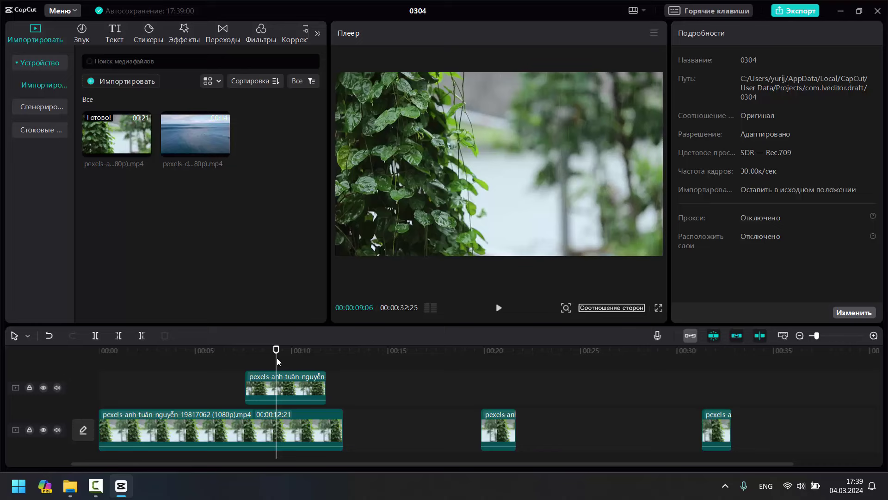
- Scale the upper-track vine segment to 50% and place it at X 807, Y 414 in the frame
left_click(278, 393)
left_click_drag(339, 257, 417, 209)
left_click_drag(510, 164, 576, 141)
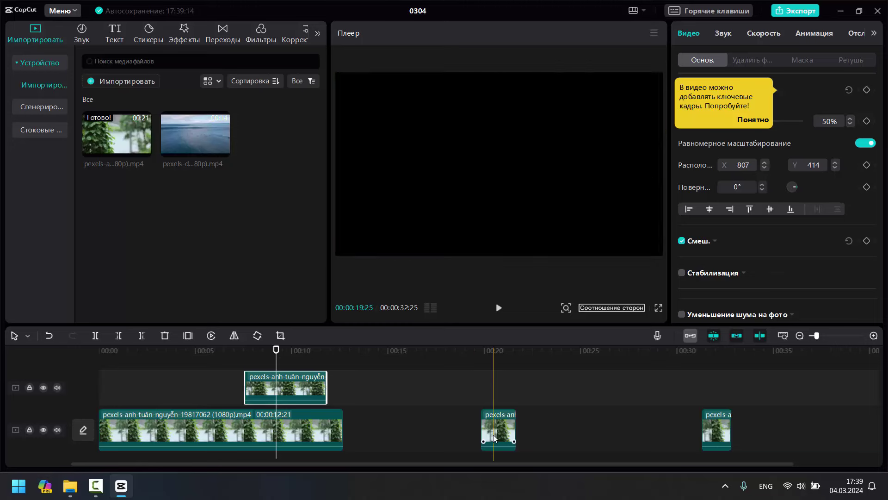
- Remove the short vine segment at about 00:00:20 and add the ocean clip on a new track above the upper vine segment
left_click_drag(498, 432, 286, 363)
left_click_drag(339, 277, 294, 386)
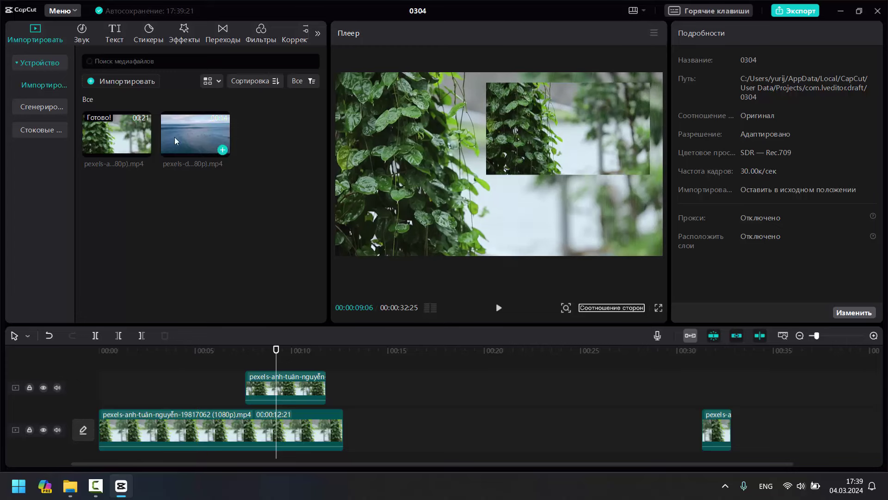
left_click_drag(174, 137, 300, 388)
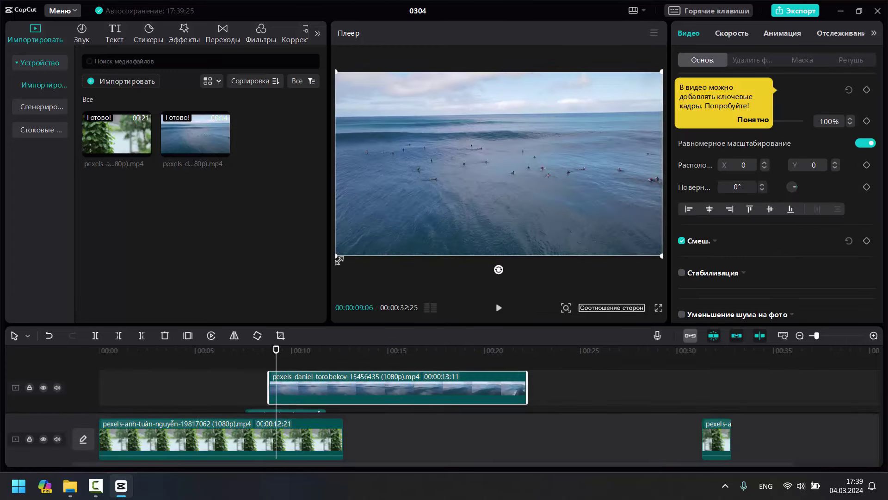
- Scale the ocean clip to 43% at X -814, Y -170, and try shifting the main vine clip vertically before returning it to Y 0
left_click_drag(336, 256, 430, 203)
left_click_drag(497, 178, 420, 167)
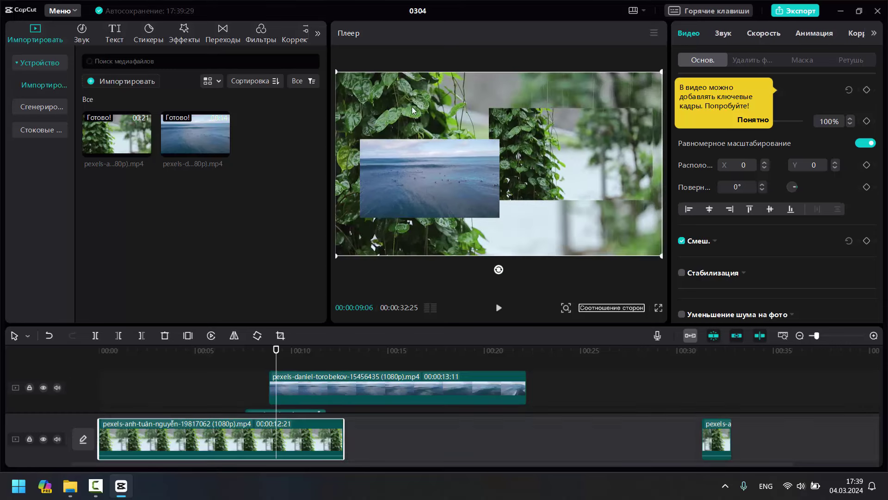
left_click(429, 104)
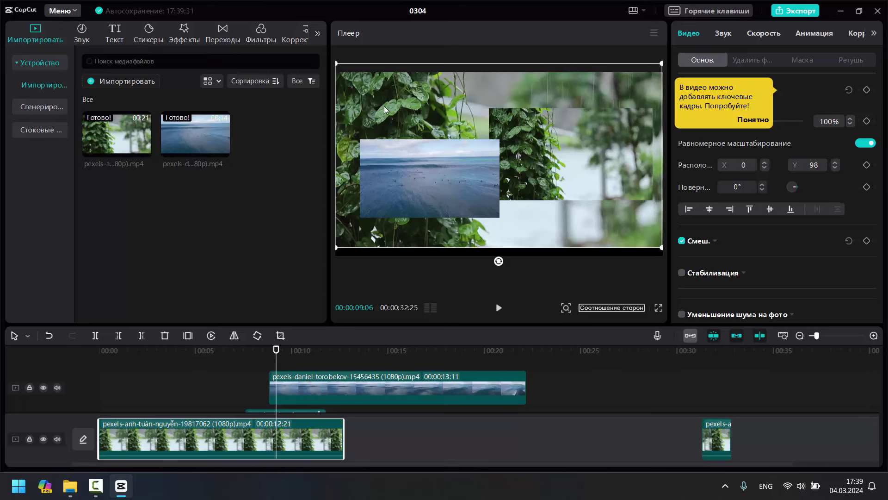
left_click_drag(384, 110, 383, 112)
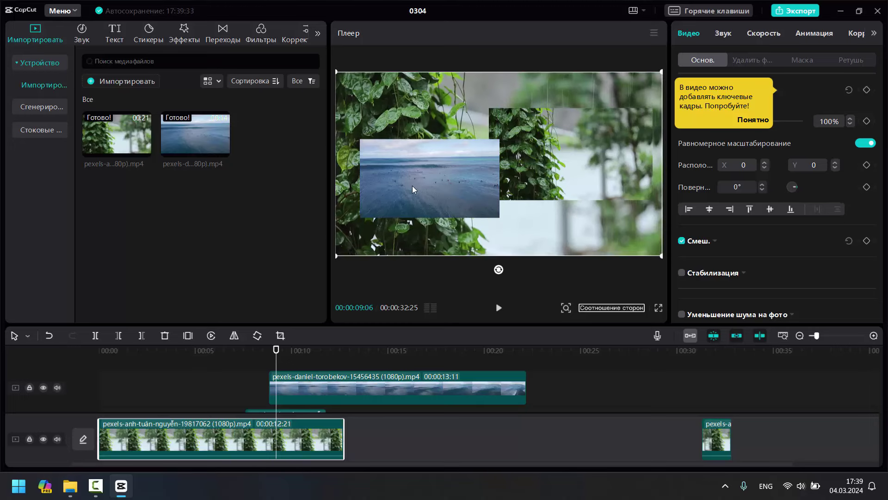
- Move the ocean overlay to X -685, Y 75, scale it to 46%, and try rotating it before undoing the rotation
left_click(395, 193)
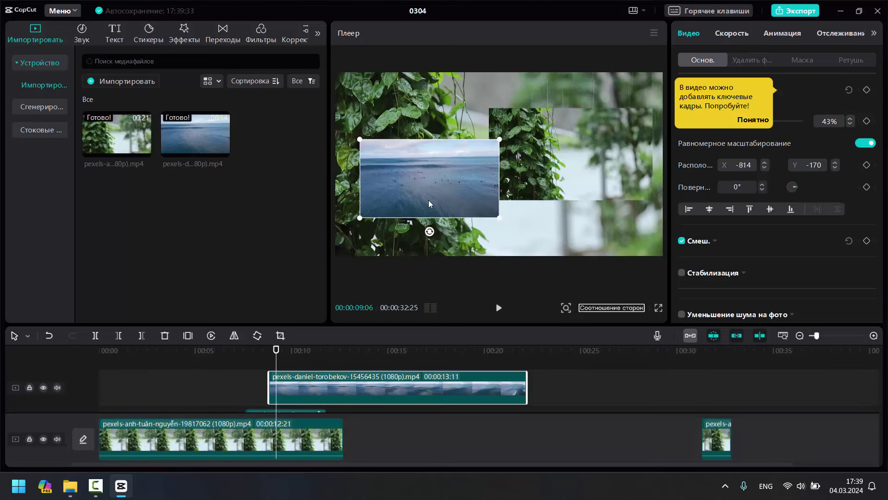
left_click_drag(428, 199, 440, 179)
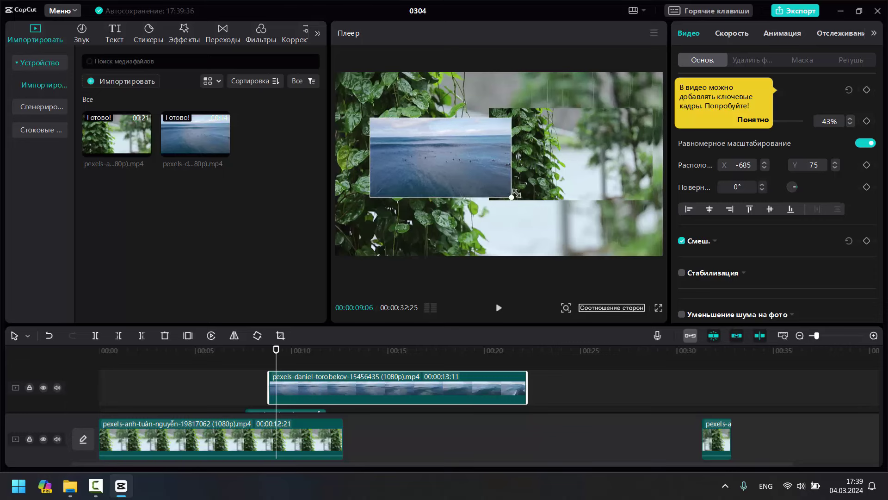
mouse_move(515, 192)
left_mouse_down()
mouse_move(532, 215)
mouse_move(517, 201)
left_mouse_up()
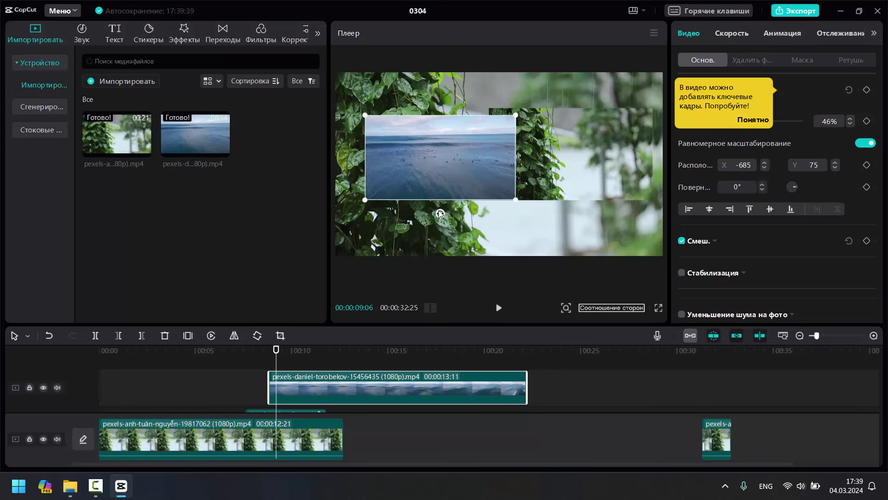
left_click_drag(441, 214, 414, 207)
key("ctrl+z")
- Delete the ocean overlay and the upper-track vine segment, and move the remaining short segment against the end of the first segment
key("Delete")
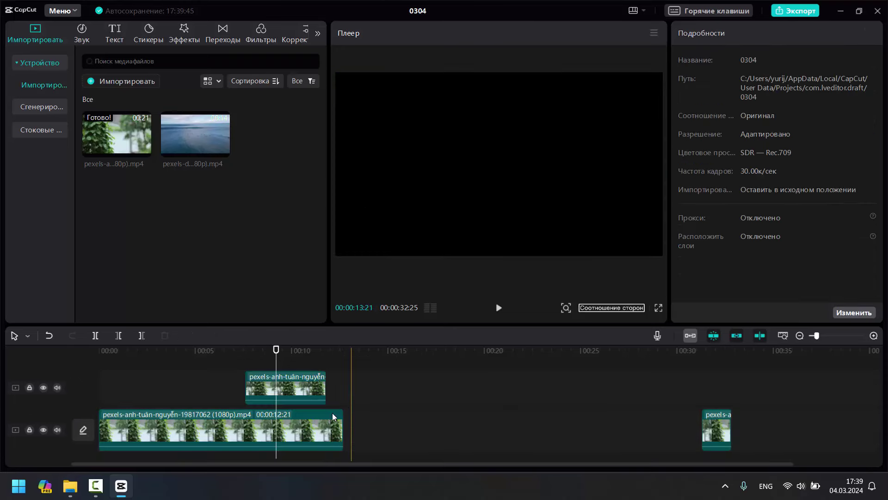
left_click(319, 384)
key("Delete")
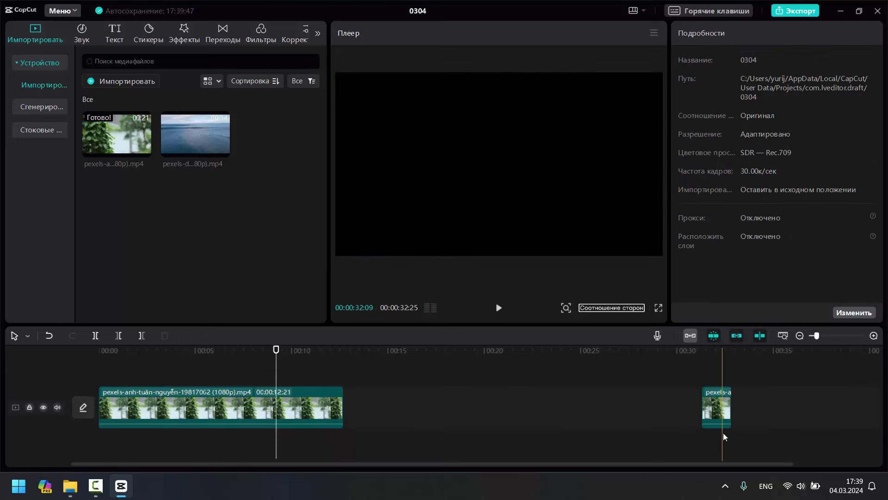
left_click_drag(724, 411, 359, 419)
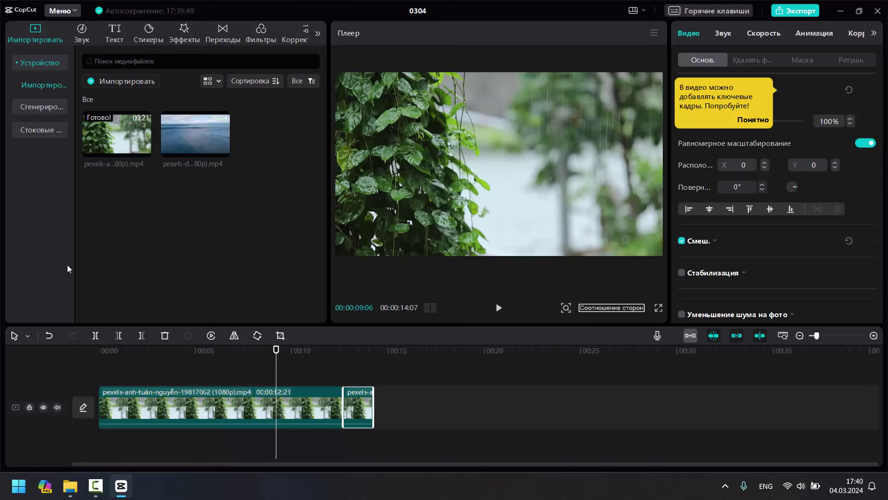
- Audition the trending sound effects "Happy New Year Voice & Sparkling Sound", "happy new year (Treble voice)" and "Cheers Yay 01-4 (high applause)"
left_click(81, 29)
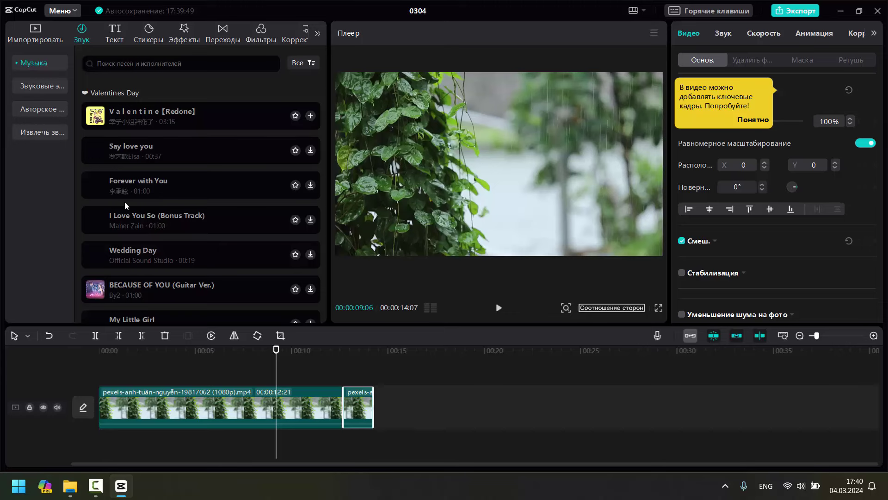
left_click(43, 86)
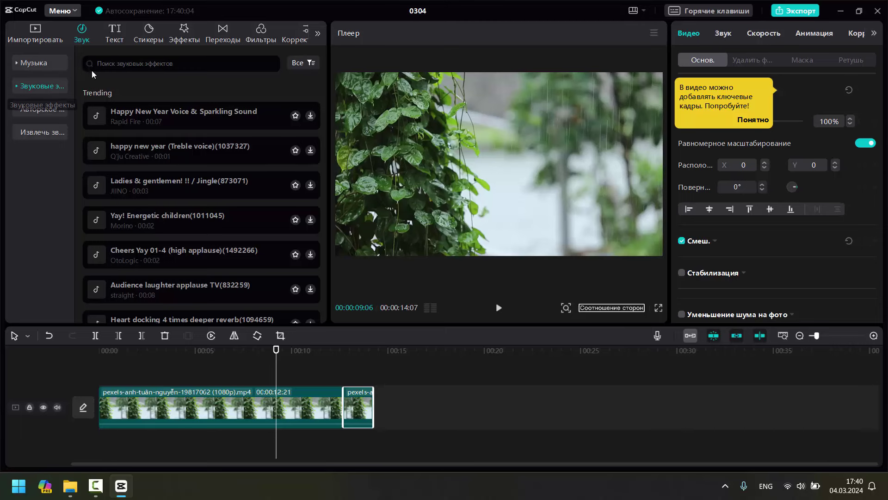
left_click(161, 112)
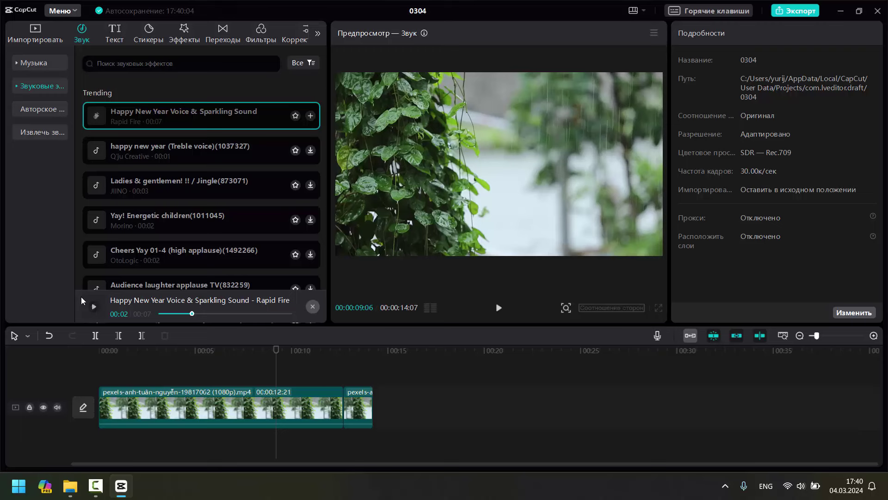
left_click(93, 309)
left_click(313, 306)
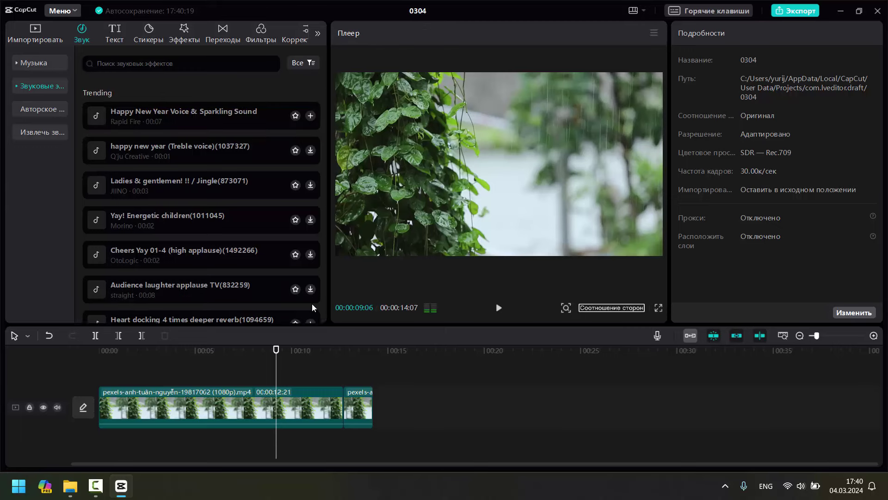
left_click(162, 146)
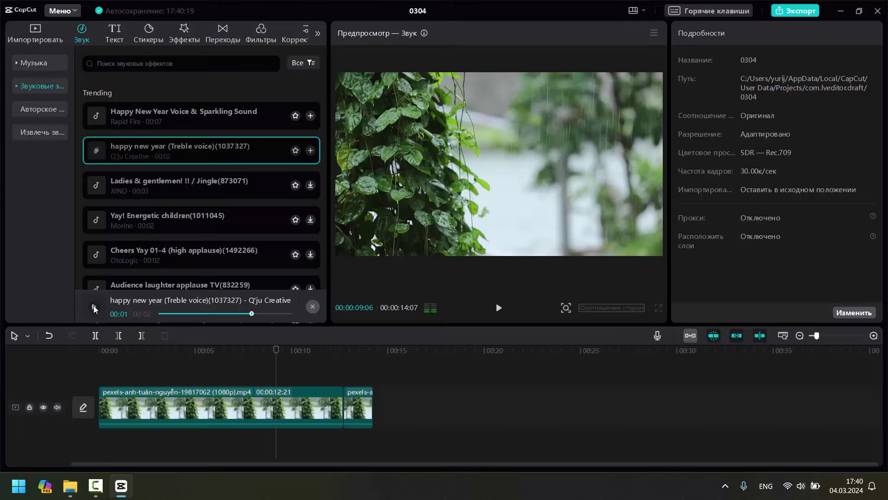
left_click(312, 308)
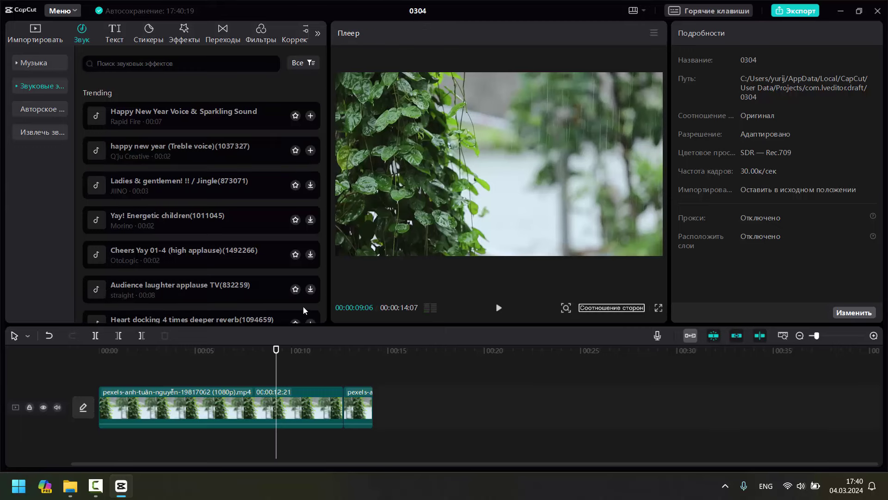
left_click(148, 251)
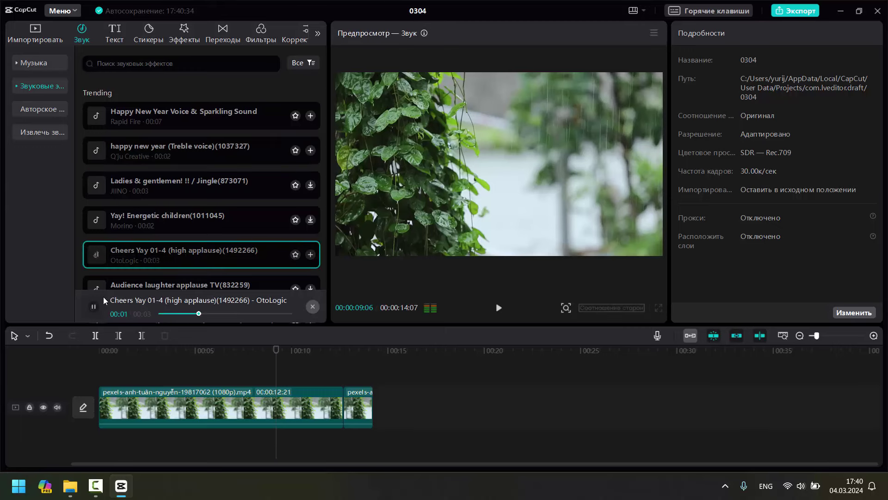
left_click(169, 111)
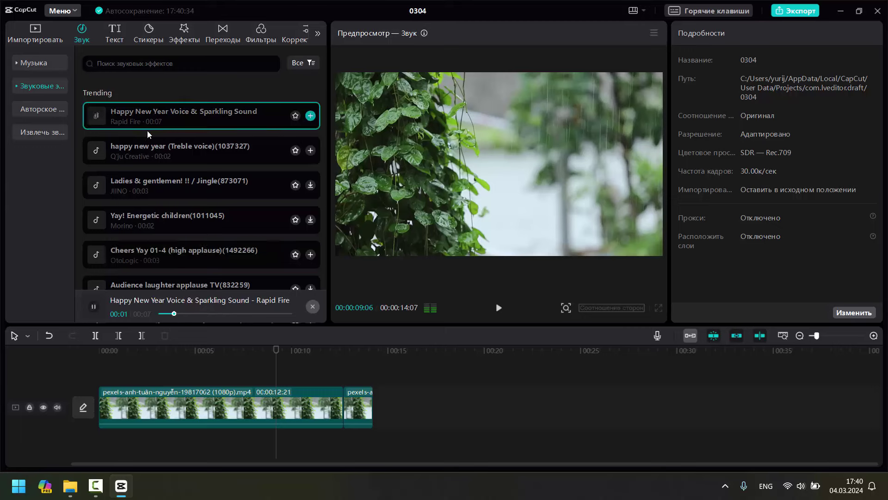
left_click(93, 307)
- Browse the music and sound effect categories and look through the Valentines Day song list
left_click(40, 64)
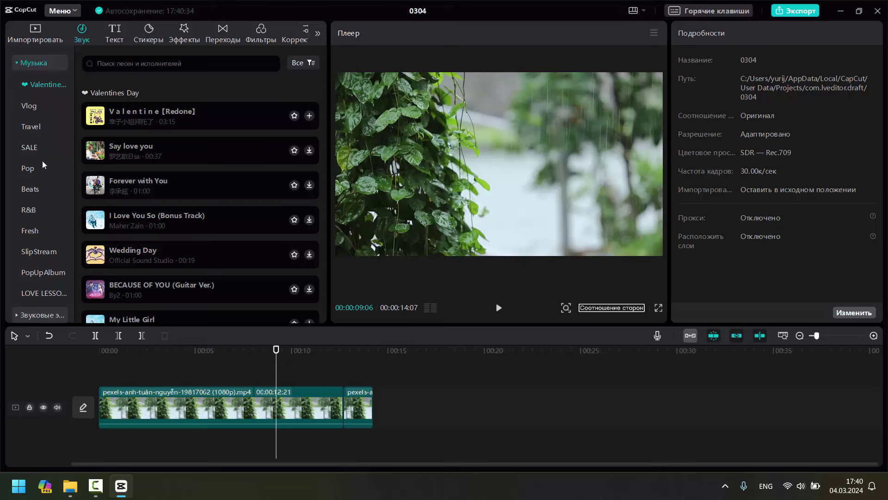
left_click(24, 63)
left_click(32, 87)
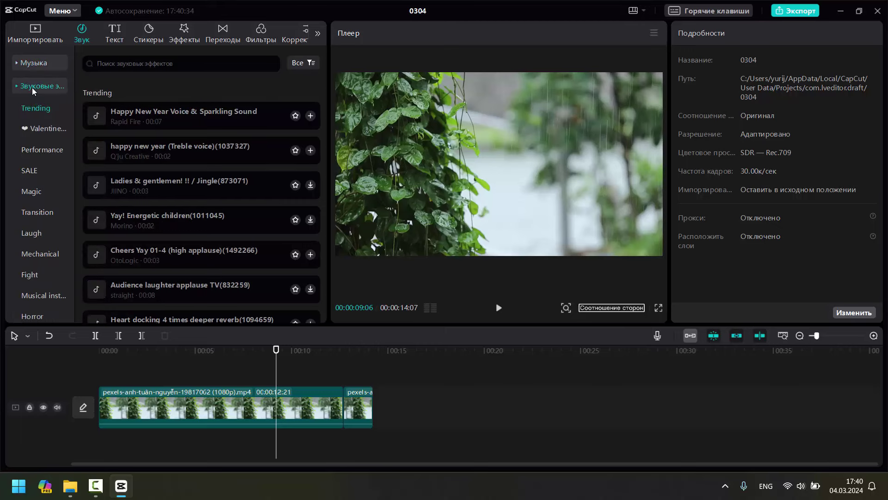
left_click(36, 64)
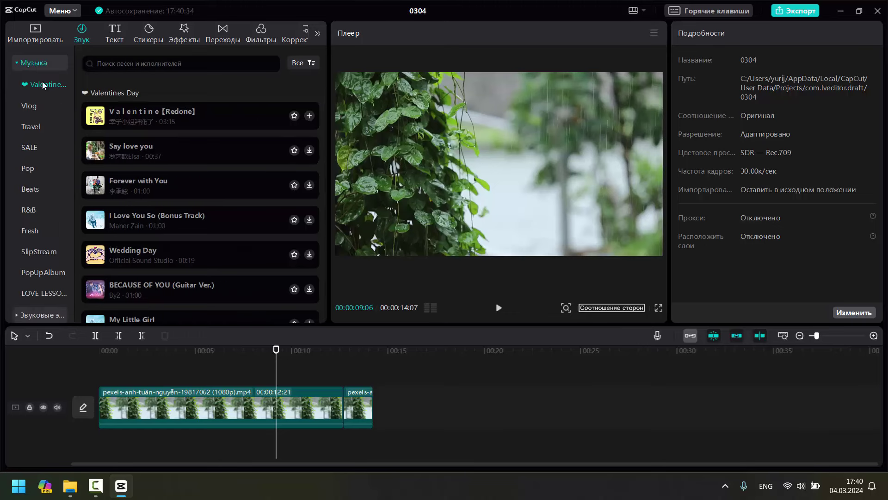
scroll(187, 175, "down", 10)
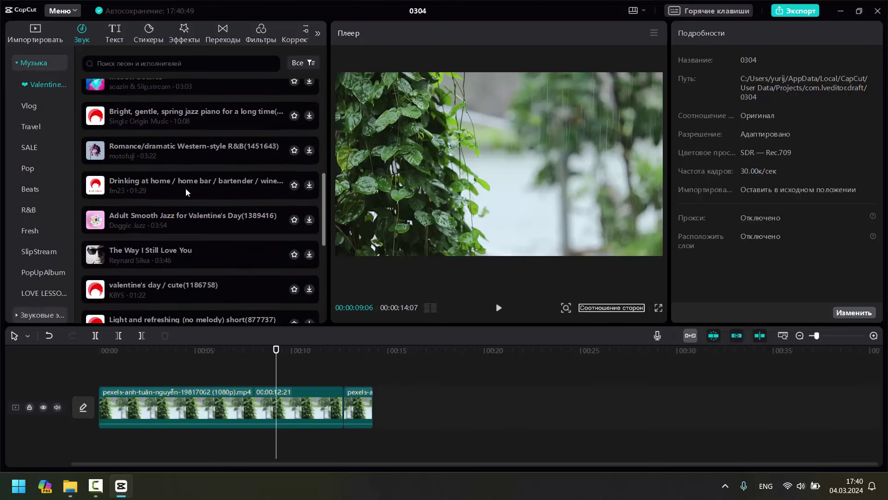
scroll(173, 213, "up", 8)
scroll(173, 216, "up", 2)
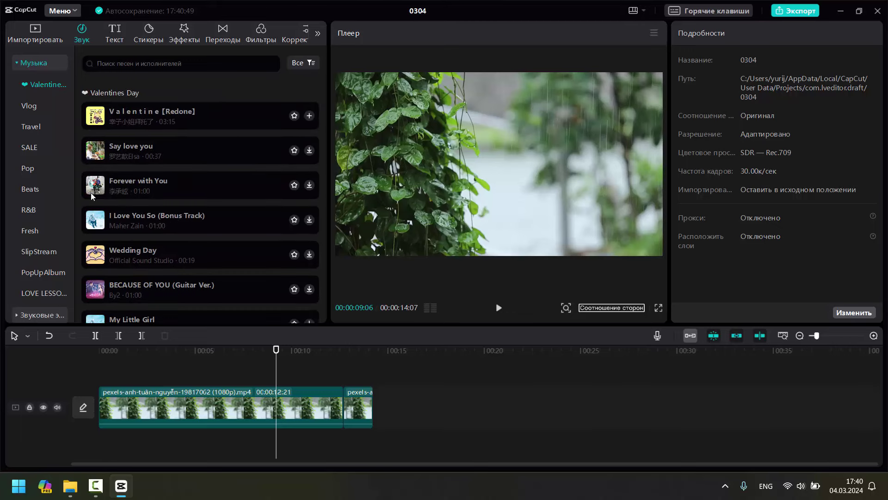
- Add the song "Say love you" below the video from the start of the timeline and play its opening
left_click_drag(123, 156, 105, 379)
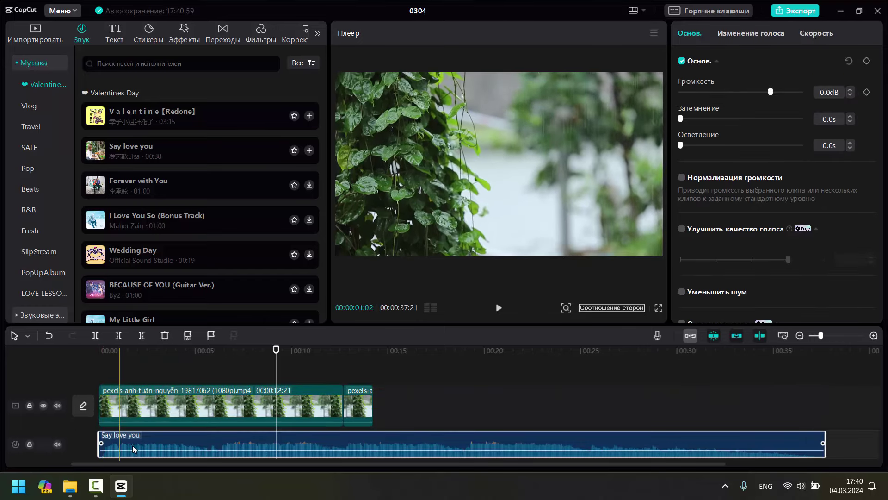
left_click_drag(132, 447, 129, 425)
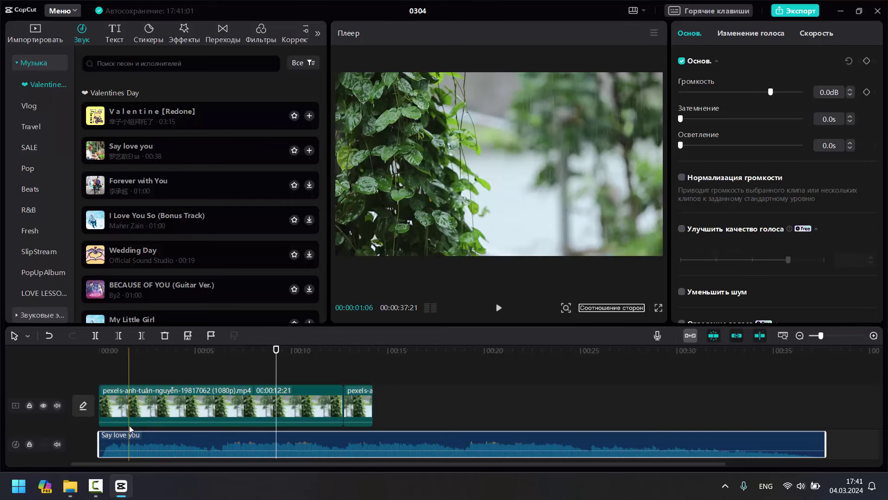
left_click(130, 370)
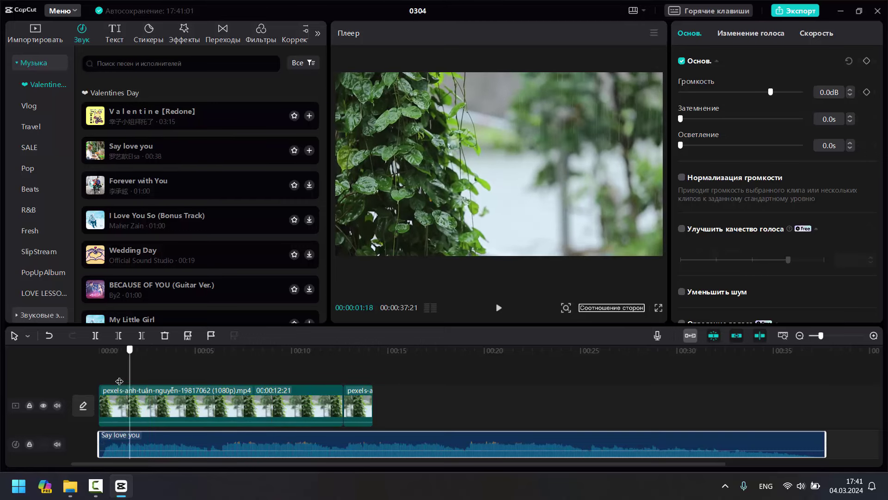
left_click(111, 374)
left_click(499, 308)
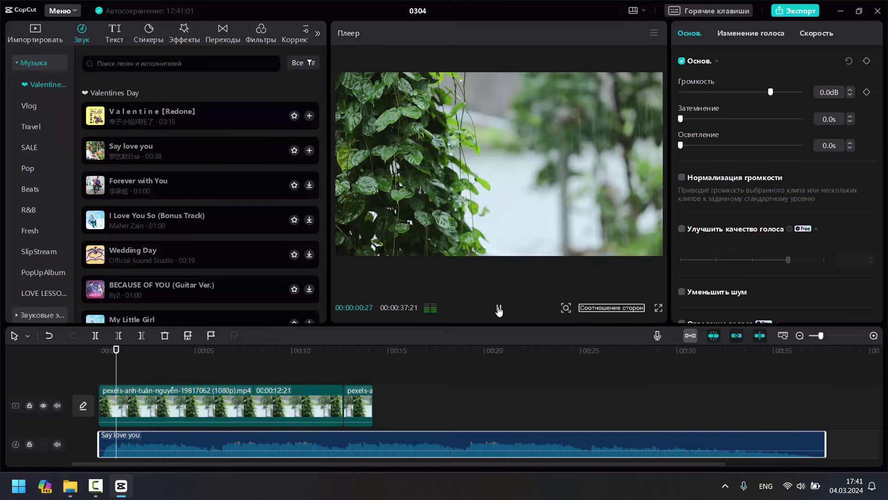
left_click(499, 308)
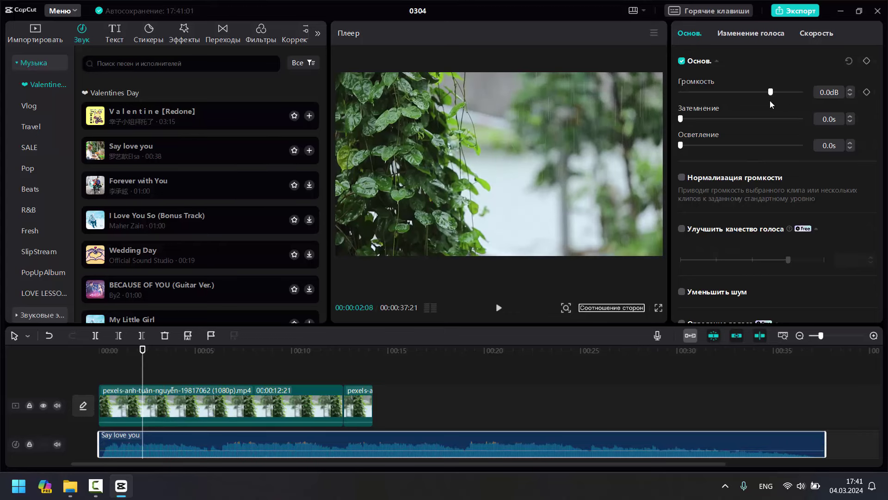
- Try the "Say love you" audio at 8.5 dB, and set its volume to -3.7 dB
mouse_move(768, 94)
left_mouse_down()
mouse_move(712, 94)
mouse_move(798, 92)
mouse_move(759, 94)
mouse_move(784, 93)
left_mouse_up()
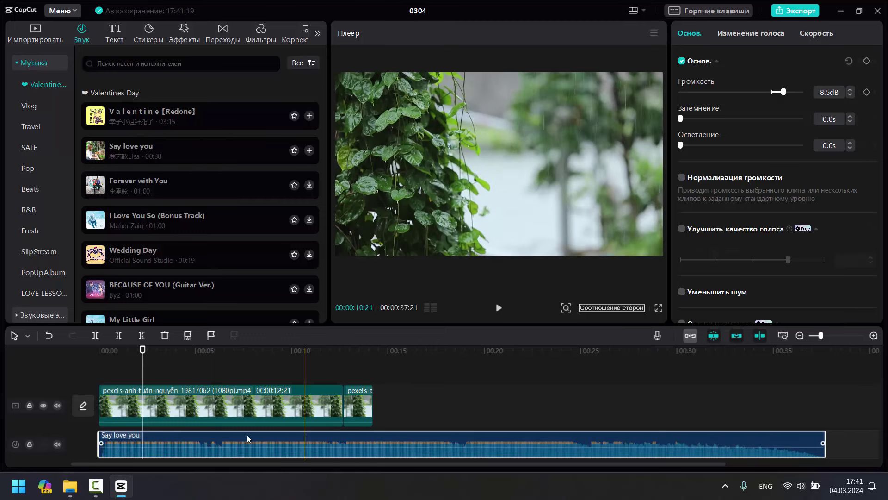
left_click_drag(139, 443, 158, 452)
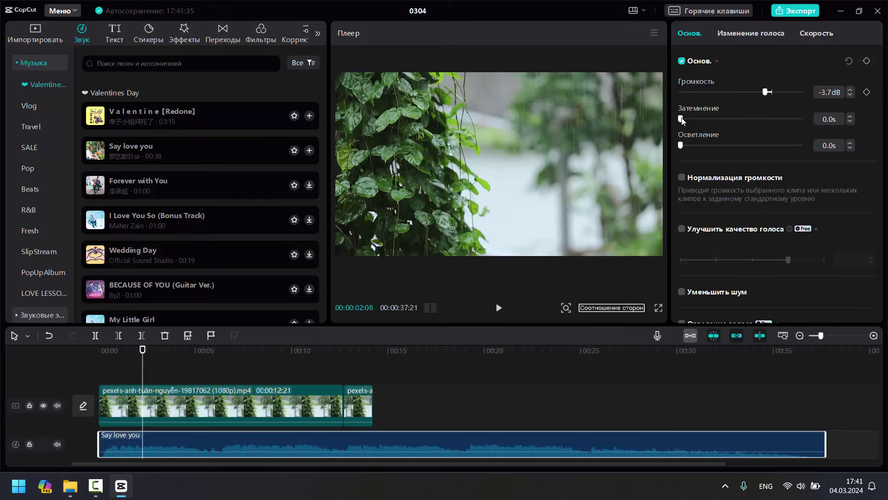
- Set the fade-in (Затемнение) of "Say love you" to 5.6 s and play the timeline from the start
left_click_drag(708, 119, 756, 120)
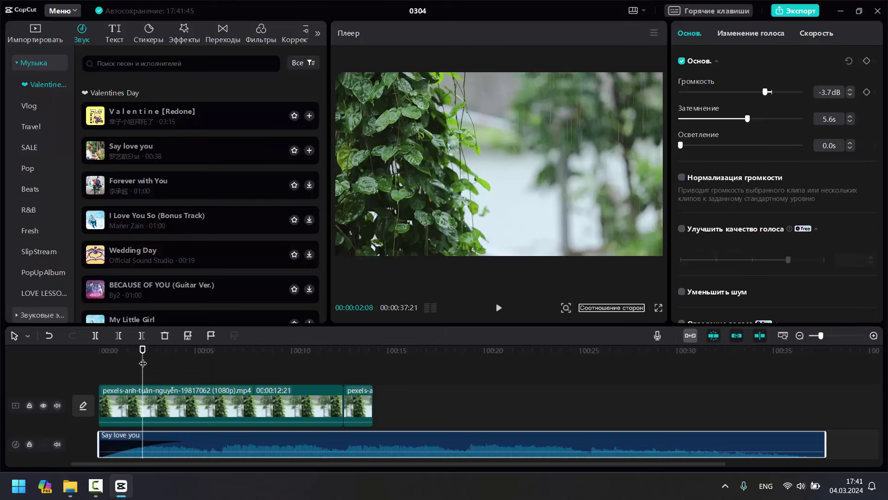
left_click_drag(140, 360, 95, 367)
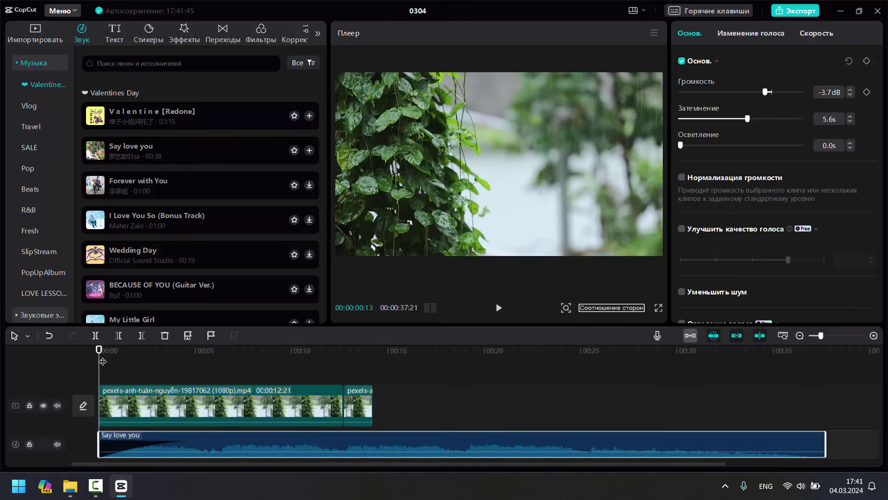
left_click(498, 309)
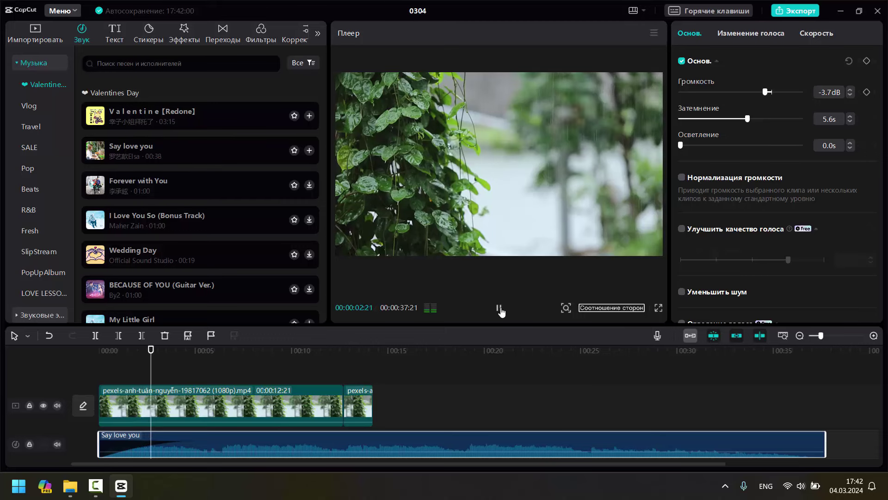
- Split the "Say love you" audio at about 10.3 s and move the second part to start at about 19 s
left_click(498, 309)
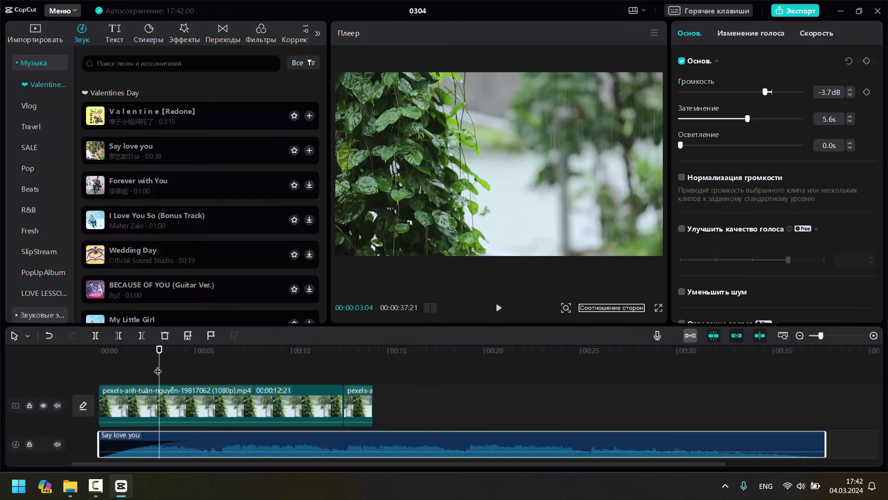
left_click_drag(159, 370, 281, 393)
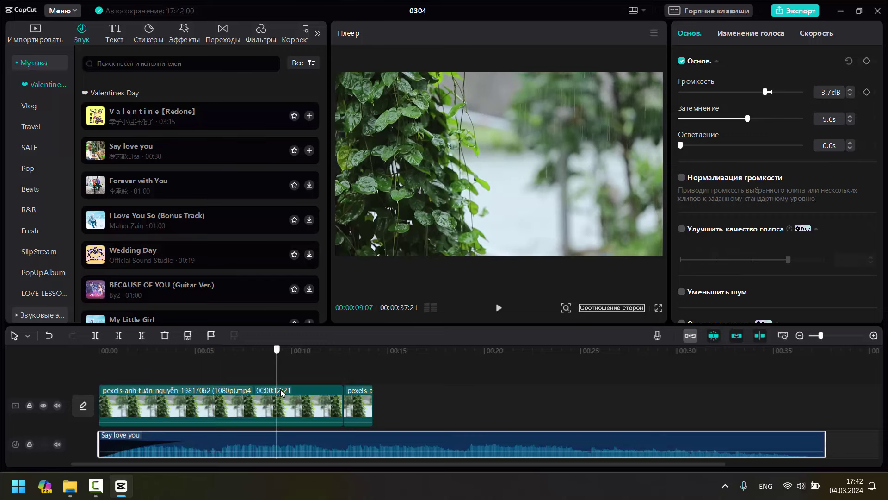
left_click(298, 435)
left_click_drag(312, 443, 437, 410)
left_click(251, 409)
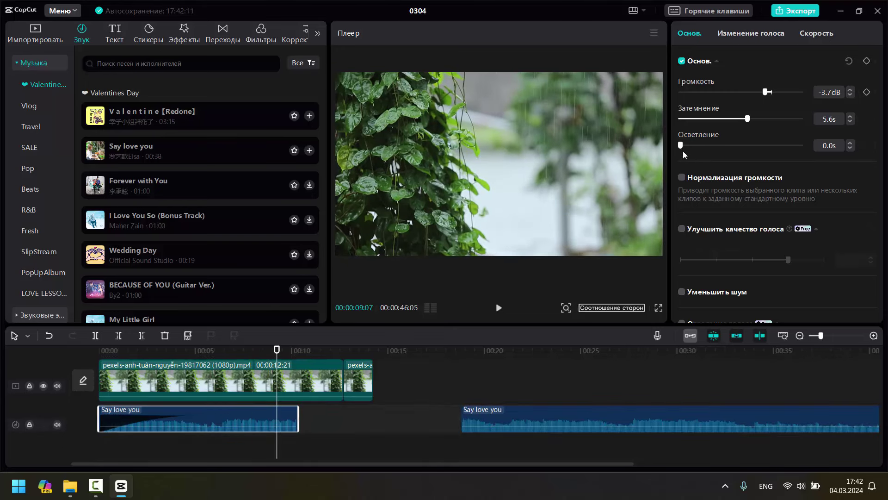
- Add a fade-out (Осветление) to the first part of "Say love you" and play its ending from about 7 s
left_click_drag(680, 146, 735, 156)
left_click(203, 354)
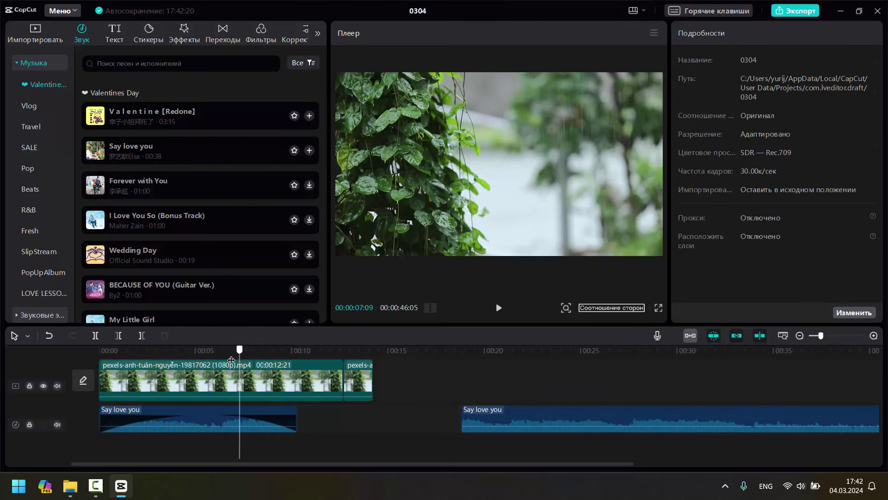
left_click(499, 307)
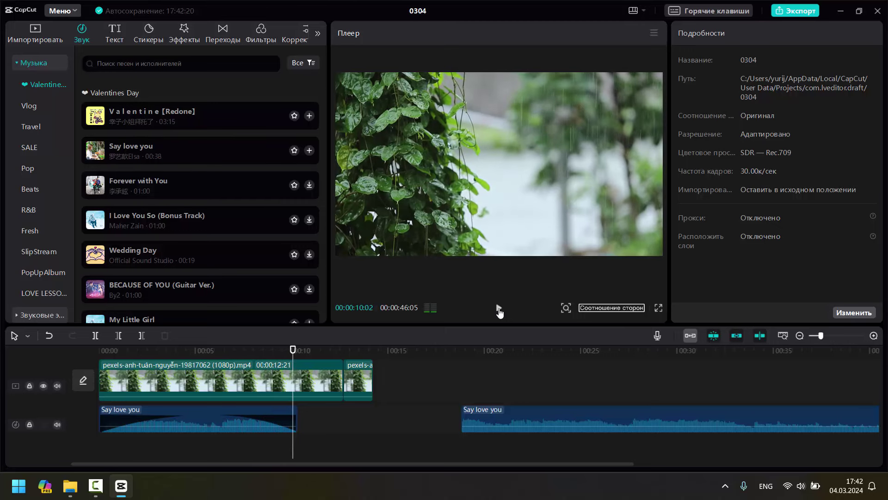
left_click(498, 308)
- Delete the second part of "Say love you" and reset both fades of the remaining part to 0.0 s
left_click_drag(511, 416, 370, 422)
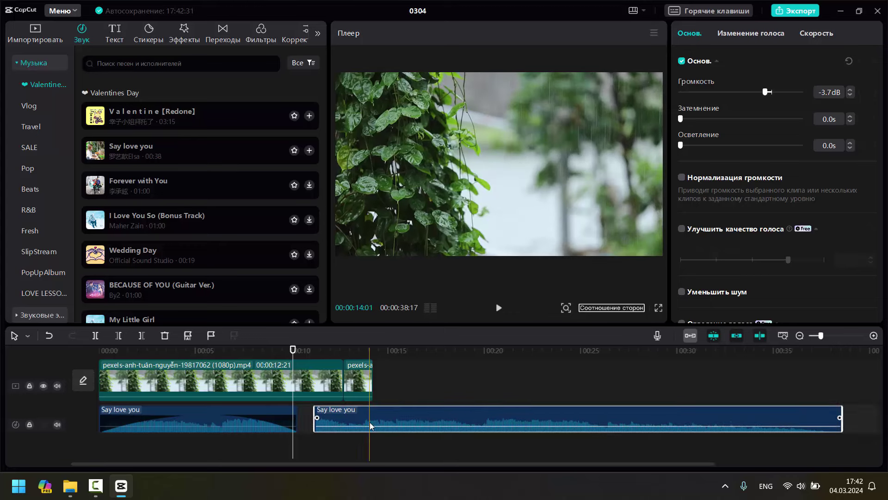
key("Delete")
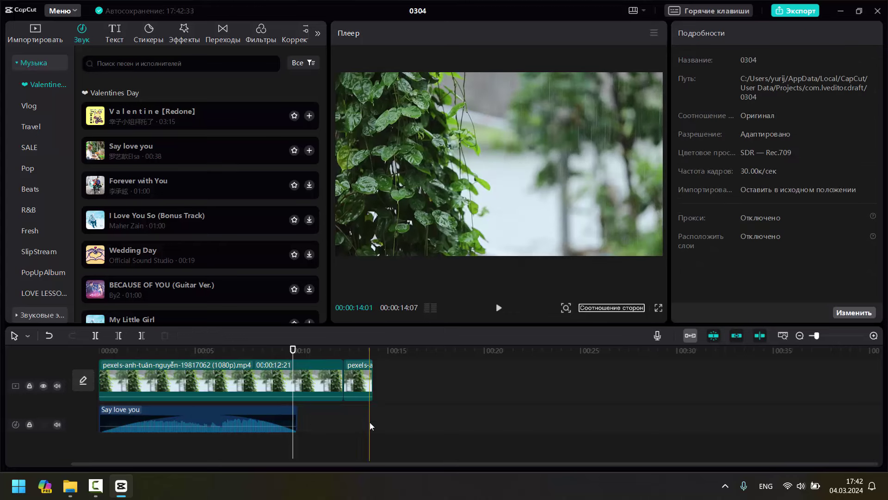
left_click(266, 423)
left_click_drag(736, 147, 678, 148)
left_click_drag(734, 116, 671, 118)
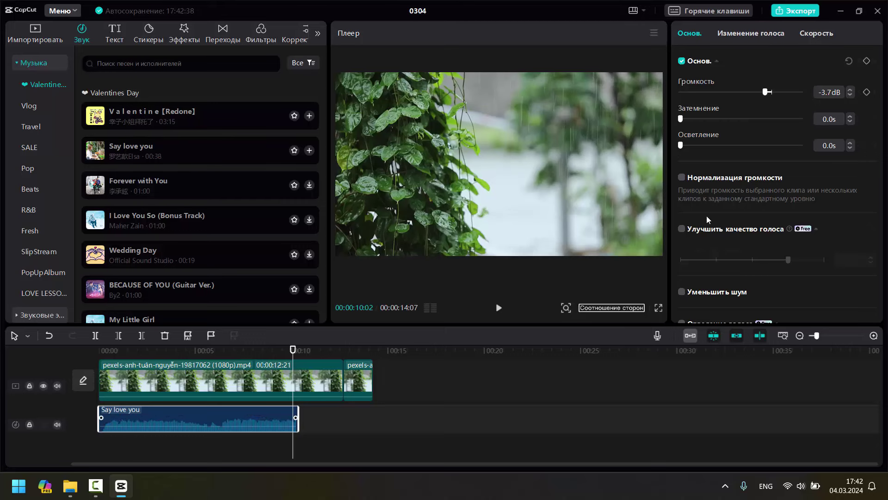
- Look through the basic, voice-change and speed settings of the "Say love you" audio
scroll(707, 216, "down", 3)
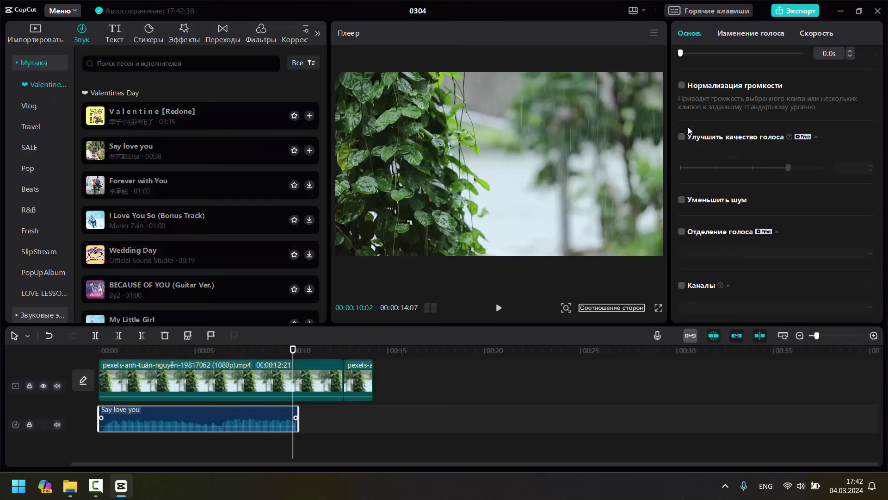
scroll(724, 207, "up", 3)
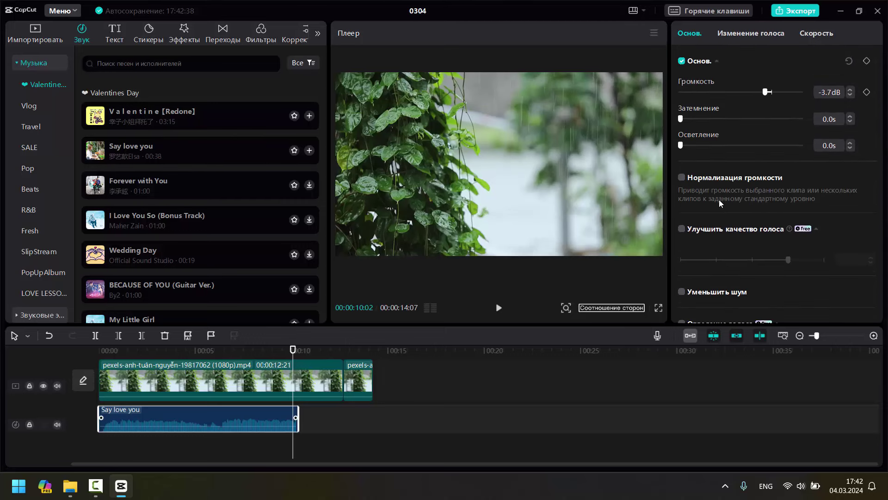
left_click(746, 33)
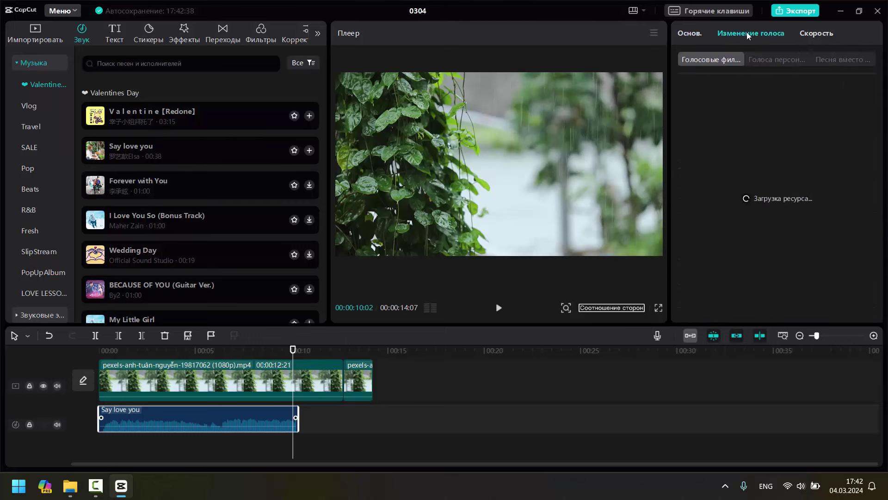
left_click(812, 33)
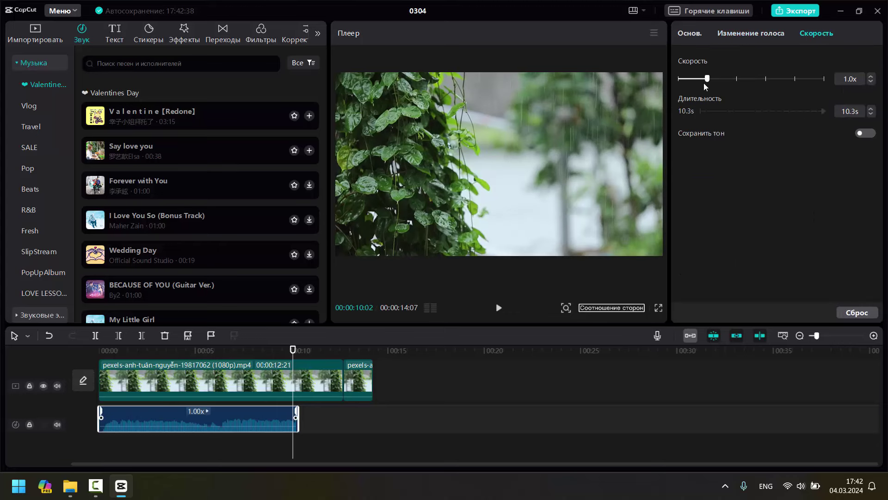
- Try the first video clip's speed at 10.0x and 0.1x, and return it to 1.0x
left_click(237, 372)
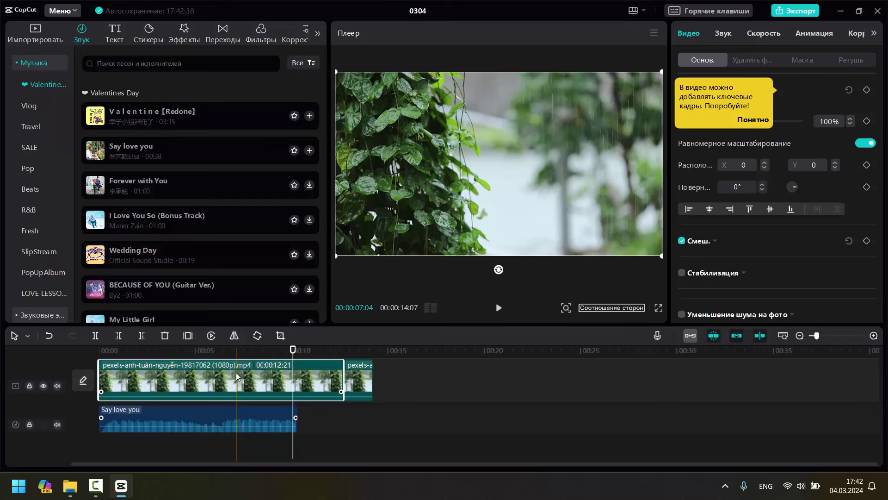
left_click(765, 34)
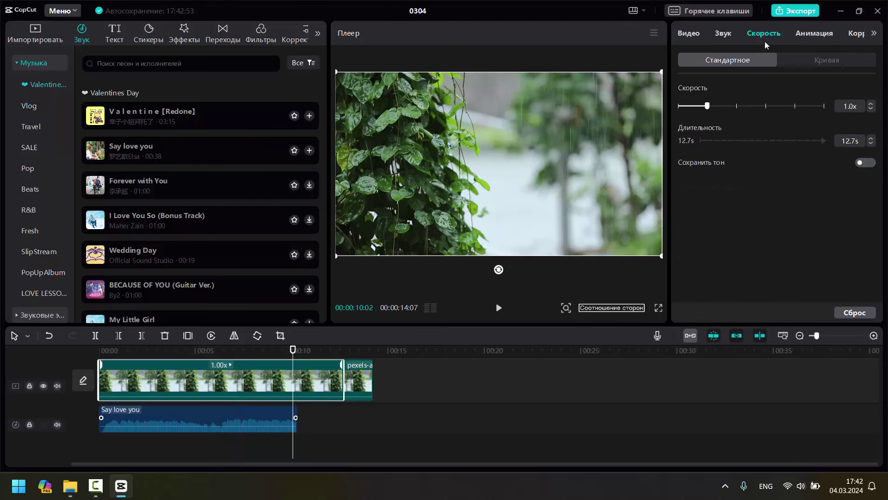
left_click_drag(714, 106, 794, 109)
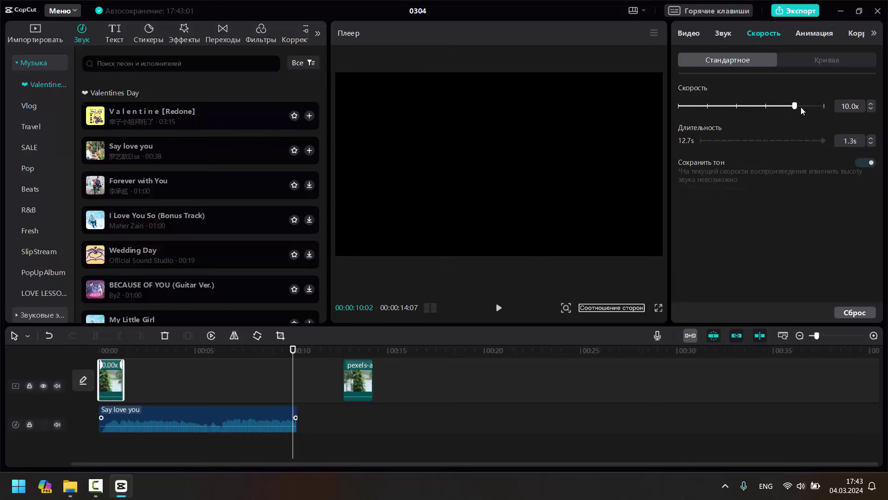
left_click_drag(800, 106, 664, 110)
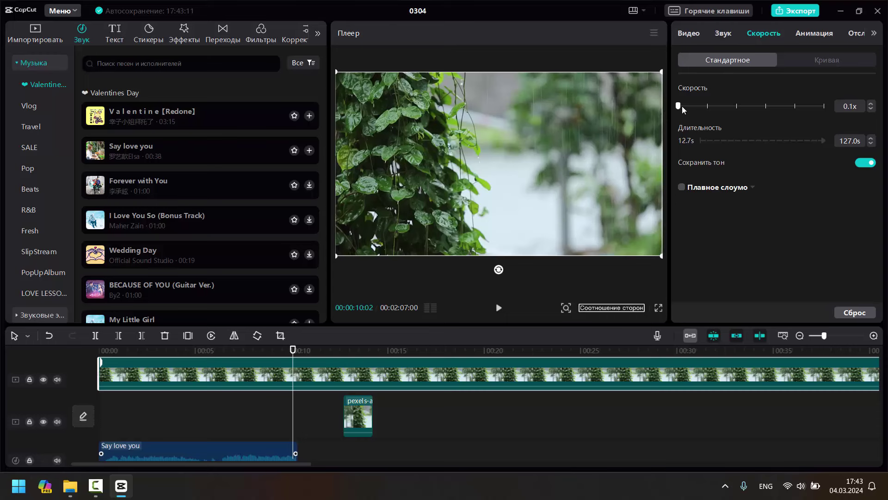
left_click(708, 106)
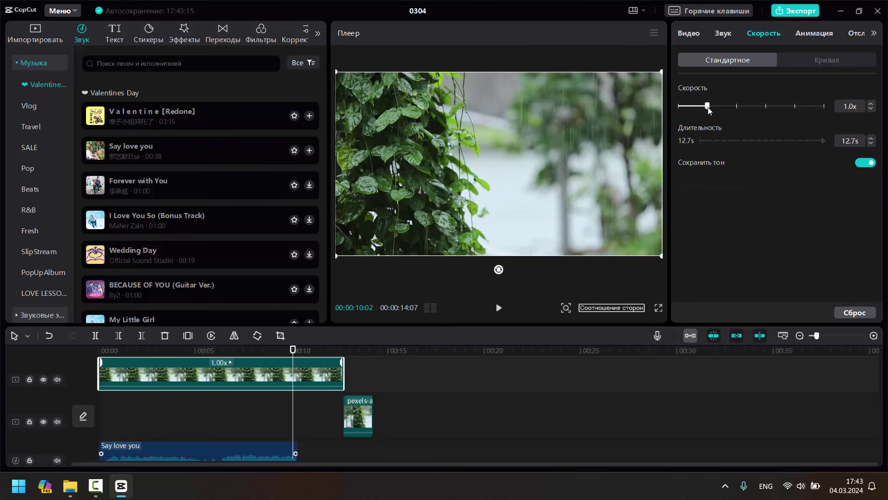
- Slow the first video clip down to 0.1x and play a short stretch of it
left_click_drag(689, 109, 678, 106)
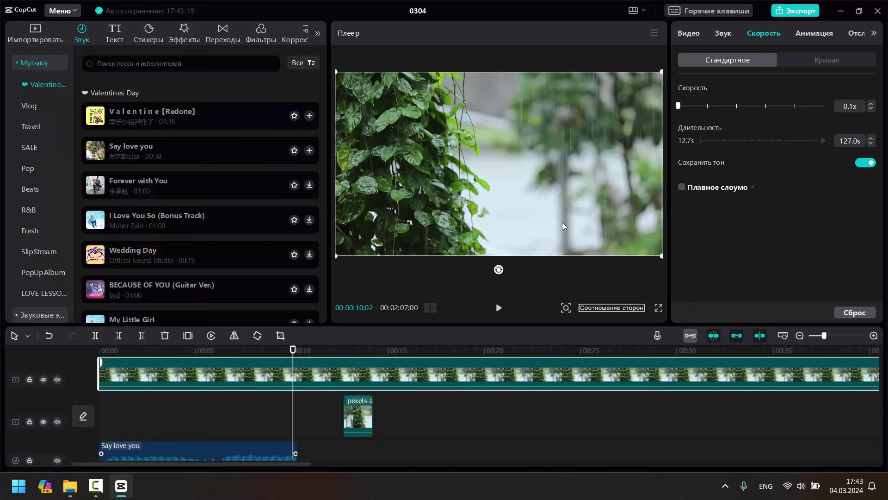
left_click(499, 308)
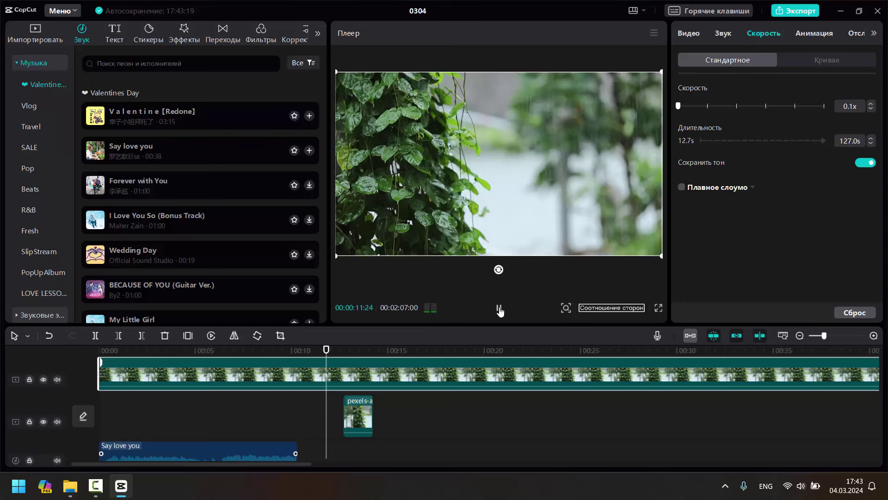
left_click(498, 308)
- Bring the first video clip's speed through 2.0x back to 1.0x and return the clip to the short clip's track
left_click_drag(680, 108, 736, 108)
left_click_drag(793, 104, 736, 106)
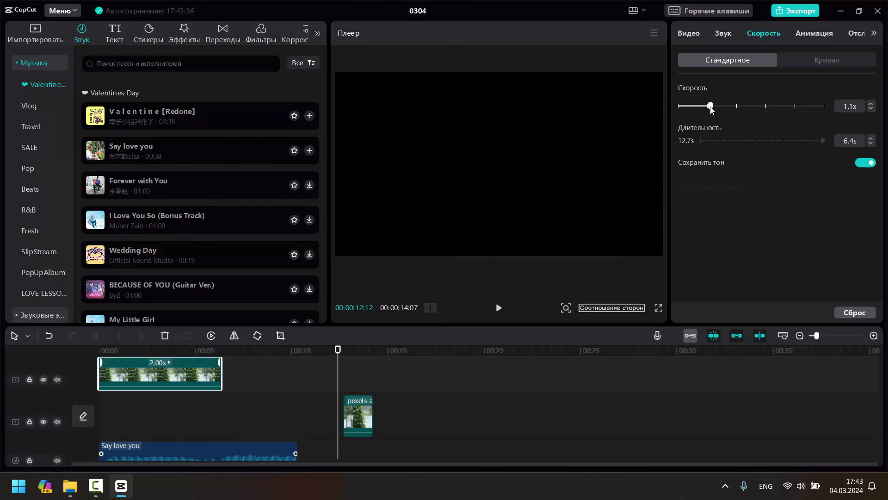
left_click_drag(711, 107, 708, 106)
left_click_drag(264, 379, 258, 410)
- Play the "Say love you" audio at 8.5x speed and extend the sped-up clip to 4.5 s
left_click(237, 420)
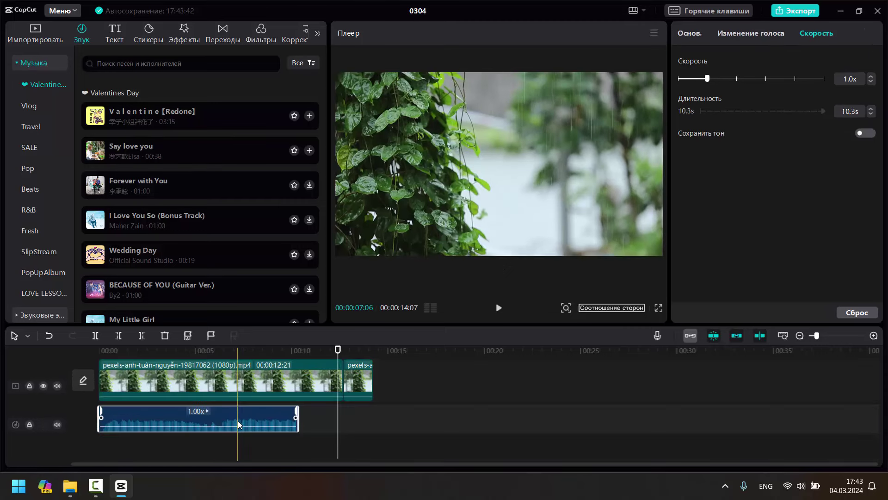
left_click(764, 33)
left_click(819, 32)
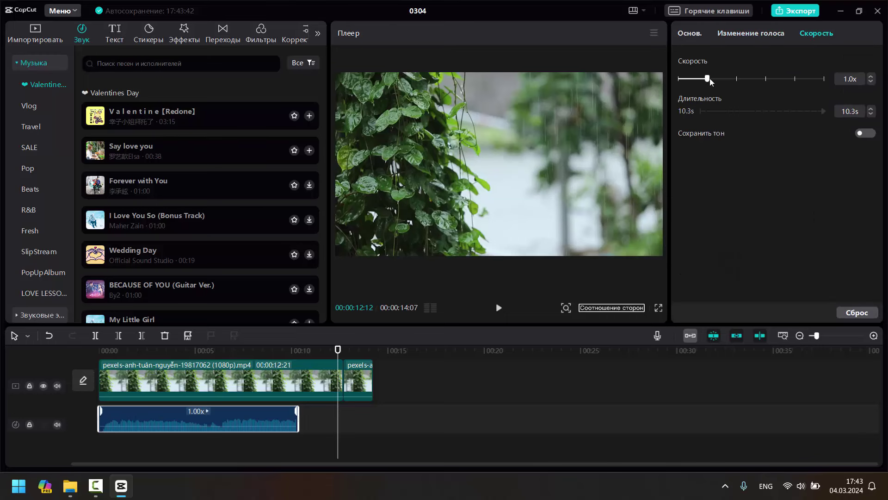
left_click_drag(710, 78, 786, 78)
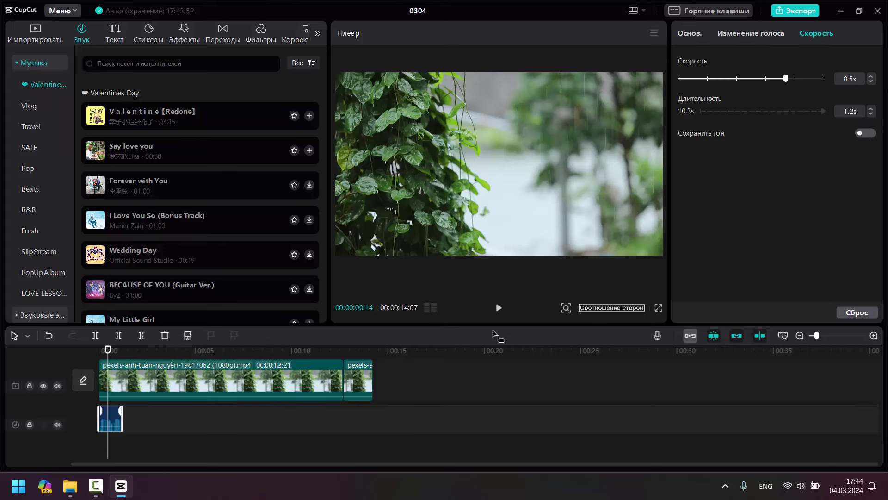
left_click(499, 307)
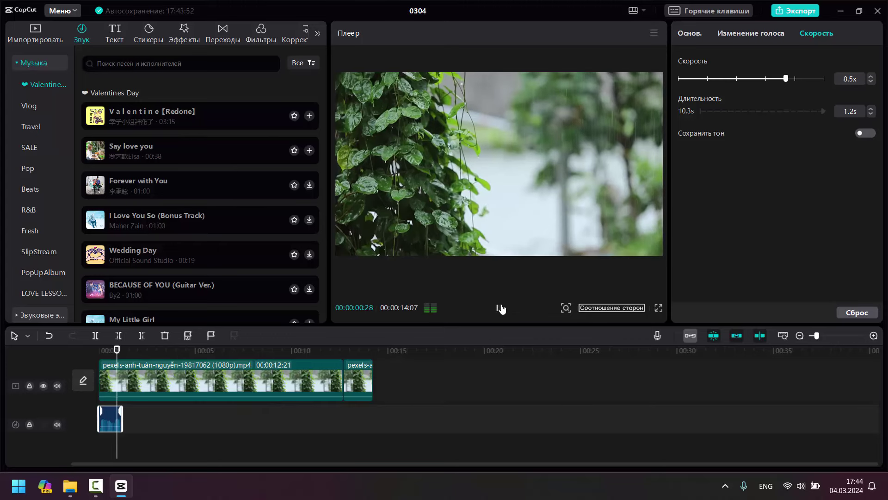
left_click(500, 307)
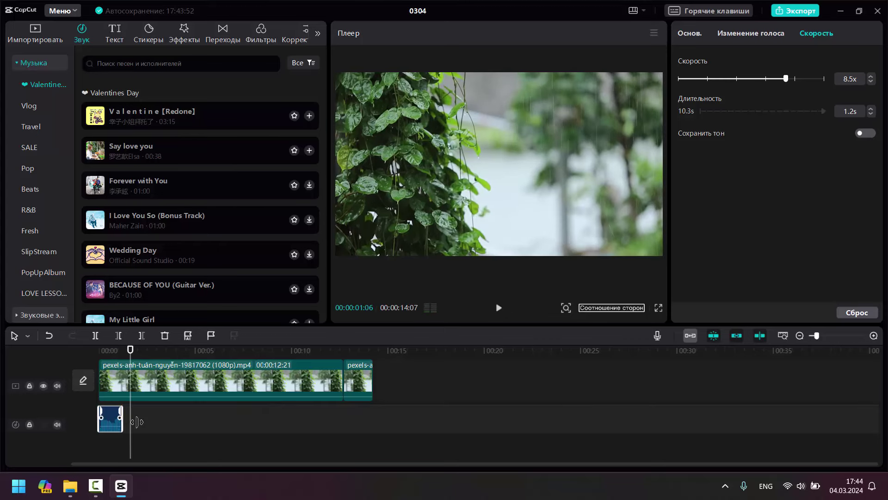
left_click_drag(123, 426, 300, 423)
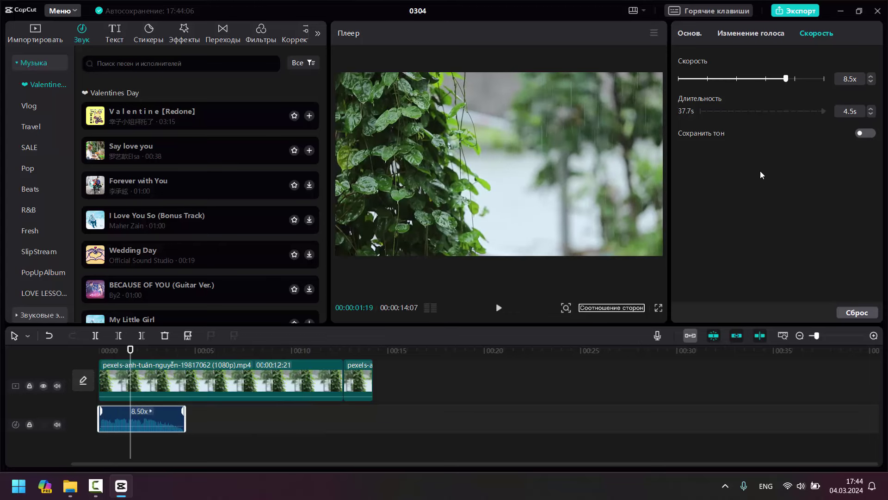
- Delete the "Say love you" audio and the short second video clip from the timeline
key("Delete")
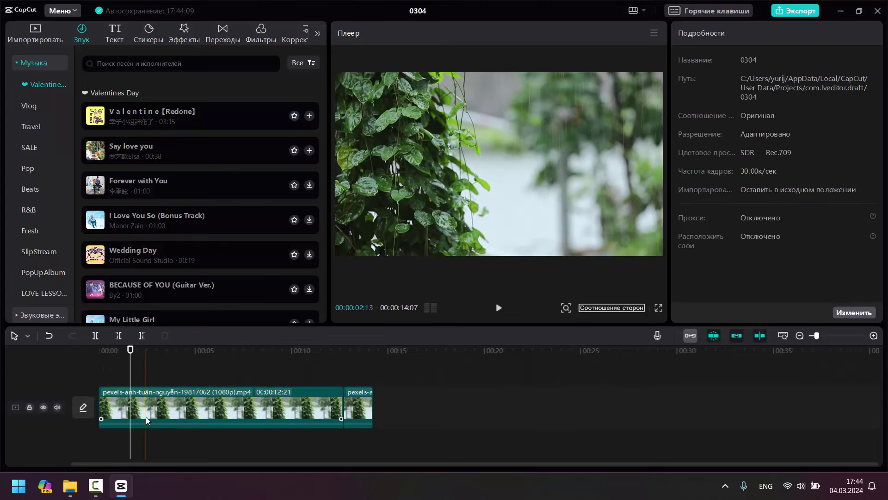
left_click(165, 402)
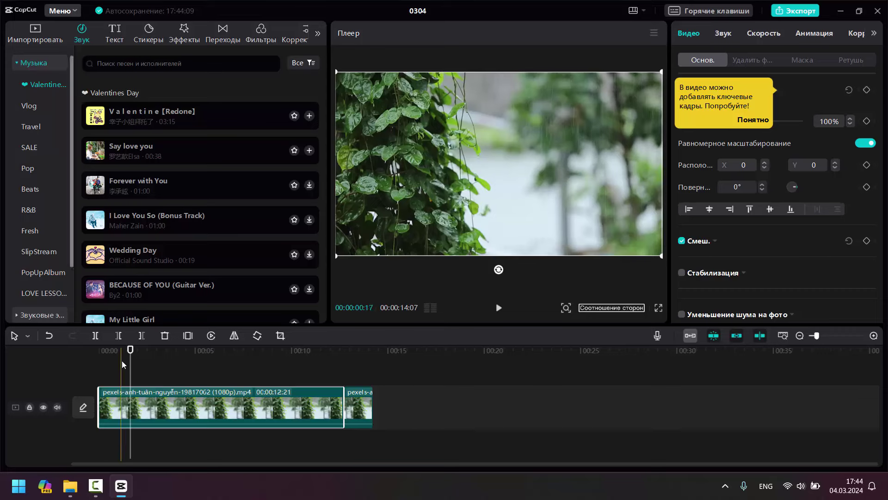
mouse_move(195, 407)
left_mouse_down()
mouse_move(265, 419)
mouse_move(192, 412)
left_mouse_up()
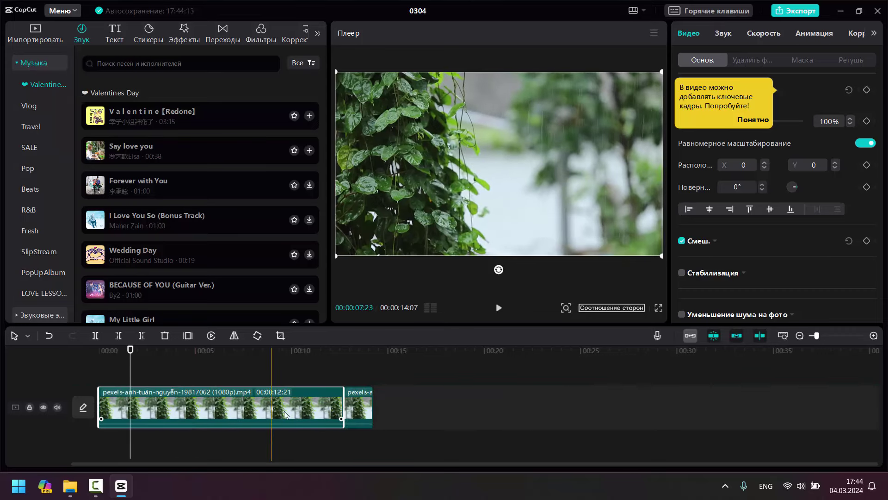
left_click(354, 410)
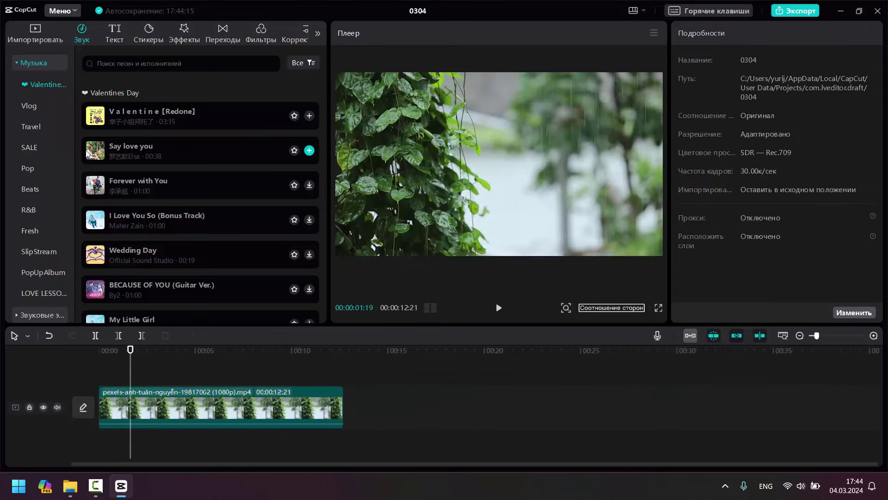
- Add a default text clip above the start of the video and clear its placeholder wording
left_click(103, 36)
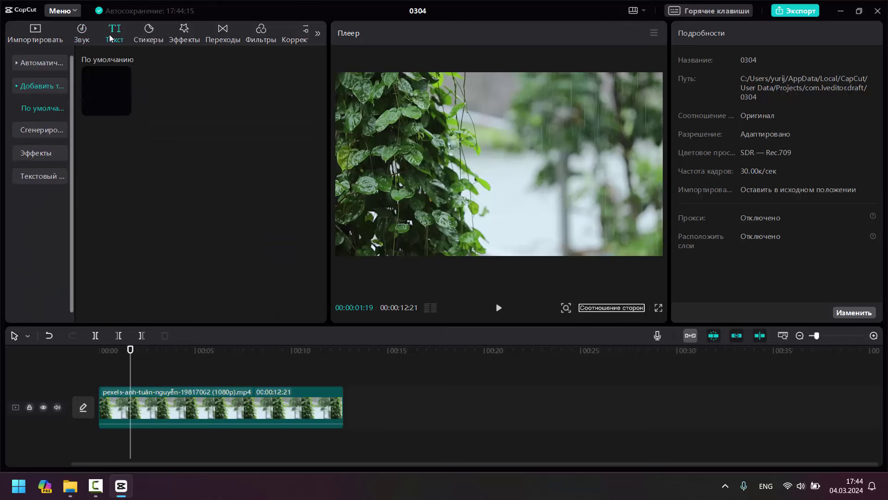
left_click_drag(111, 92, 129, 390)
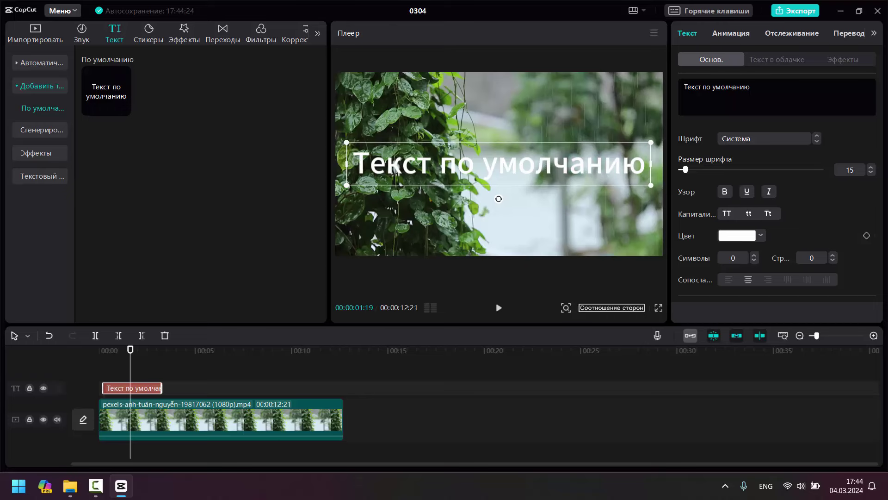
left_click_drag(750, 86, 684, 86)
type("P")
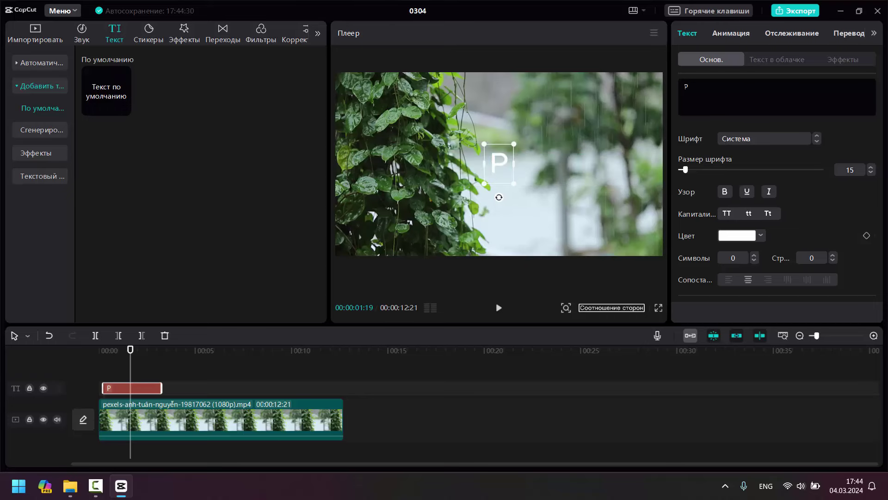
key("BackSpace")
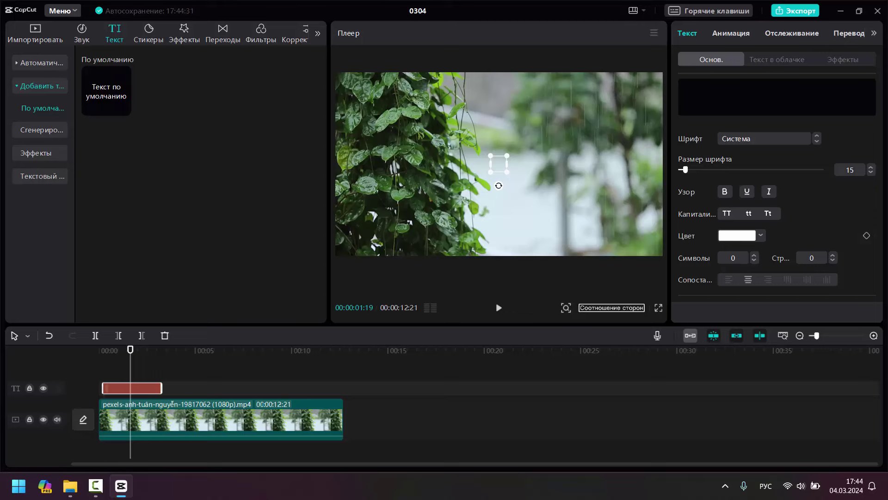
- Enter "Здесь мы пишем" as the wording of the text clip
type("Здесь мы")
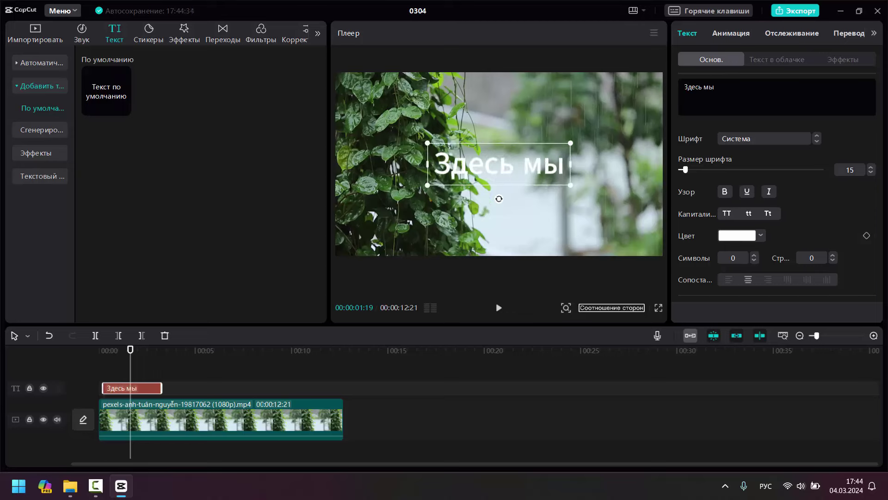
type(" пише")
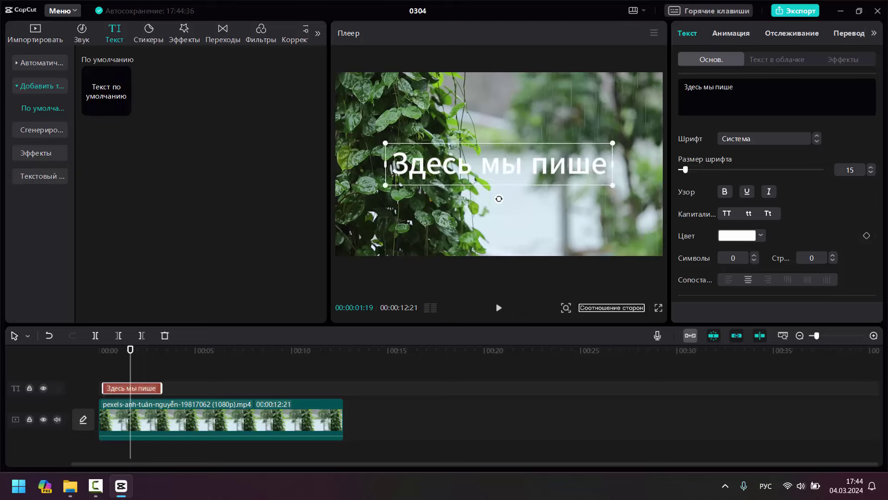
type("м разный")
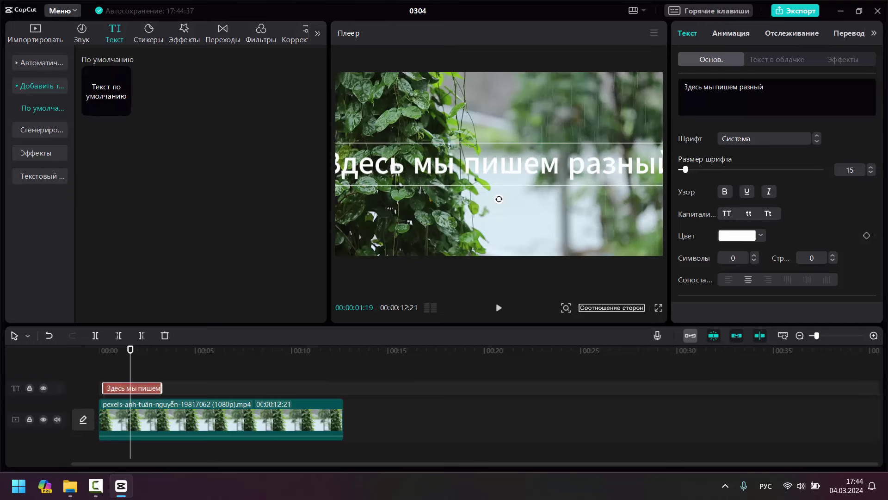
key("BackSpace")
key("BackSpace")
key("BackSpace")
key("BackSpace")
key("BackSpace")
key("BackSpace")
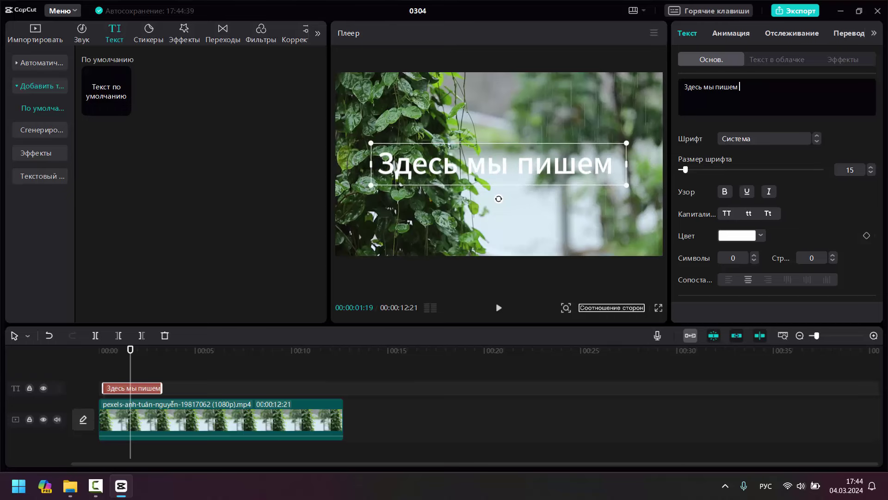
- Set the font size of the whole caption to 8
key("ctrl+a")
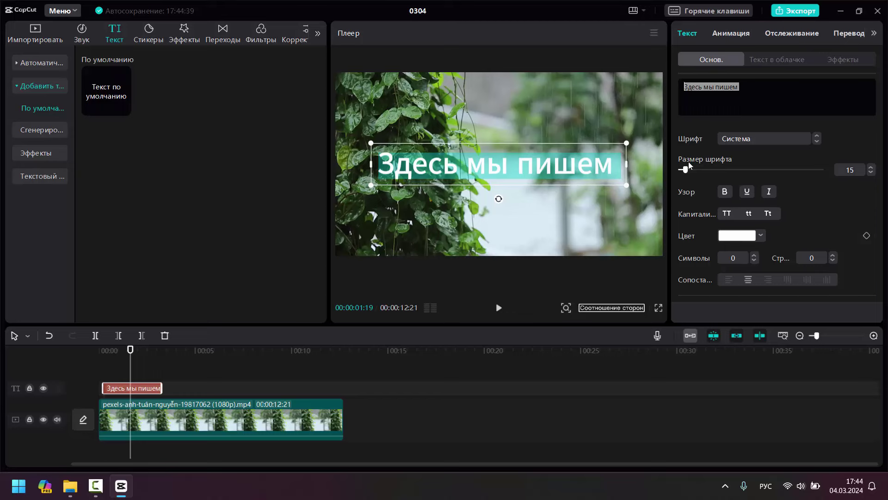
left_click_drag(687, 170, 689, 170)
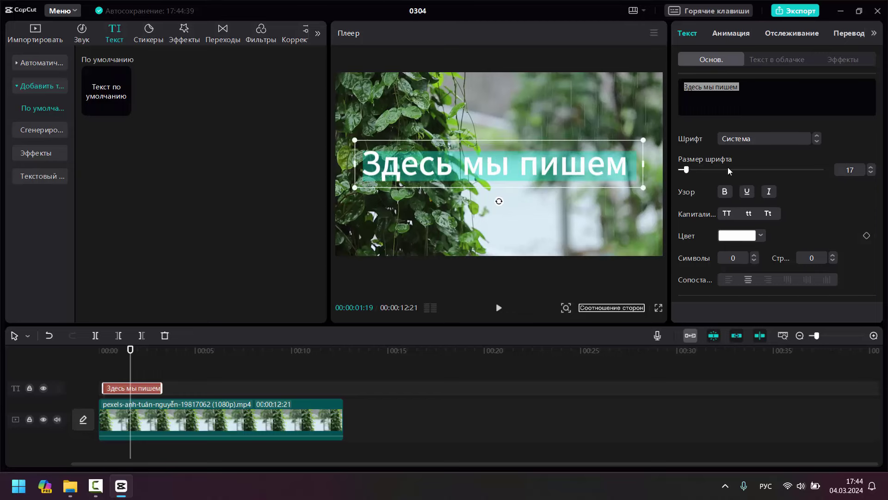
left_click(873, 174)
left_click(874, 174)
left_click(874, 174)
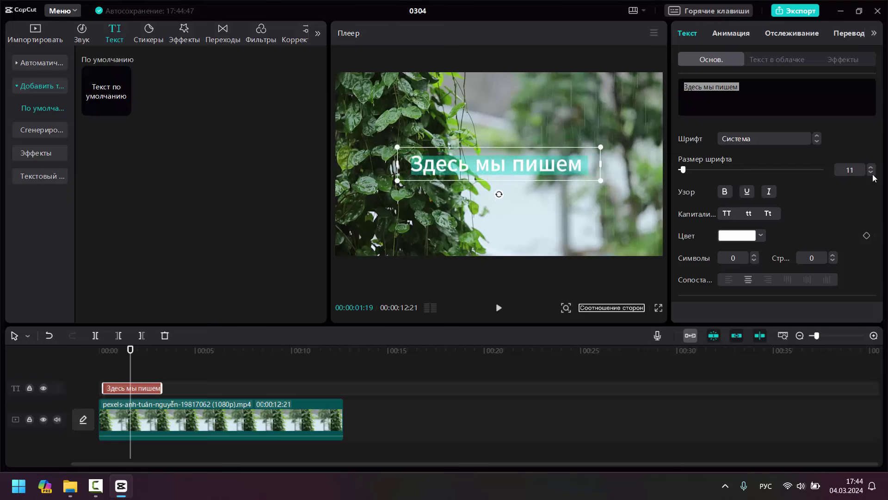
left_click(873, 174)
left_click(872, 173)
left_click(872, 173)
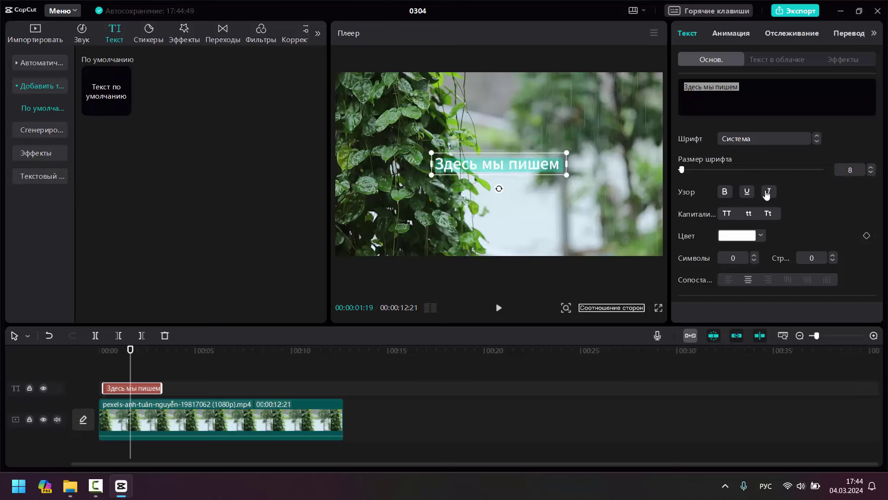
- Make the caption bold, trying underline and italic on it and turning both off again
left_click(729, 195)
left_click(752, 192)
left_click(769, 192)
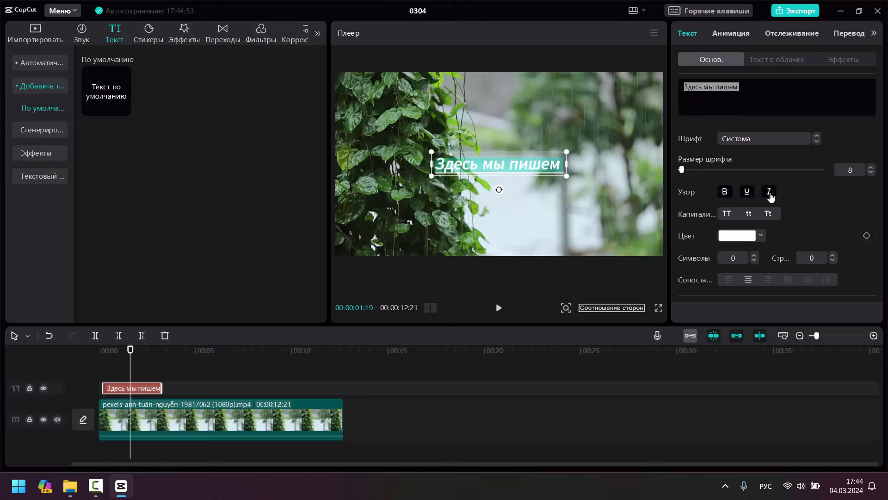
left_click(747, 192)
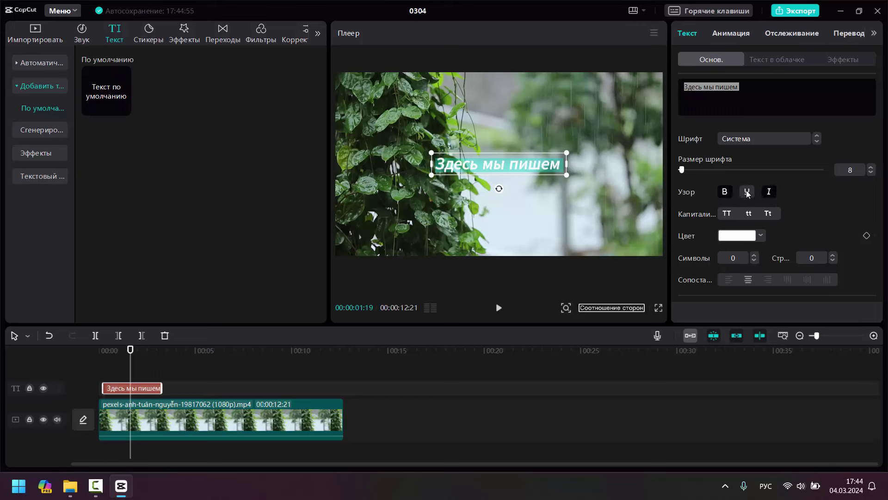
left_click(770, 193)
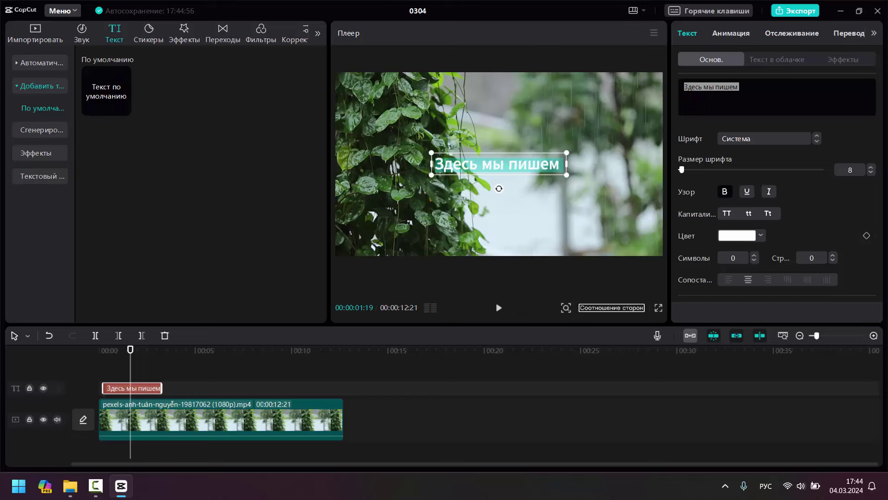
- Extend the caption's wording to "Здесь мы пишем разный текст, который"
left_click(740, 87)
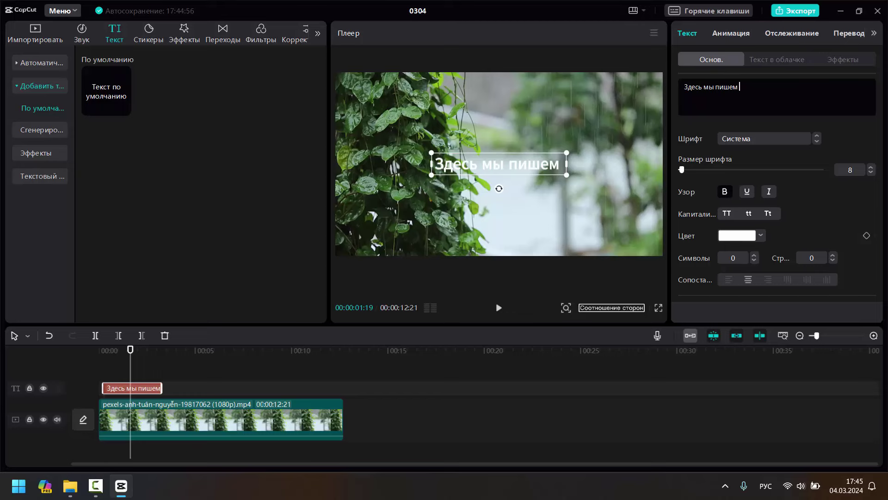
type("разн")
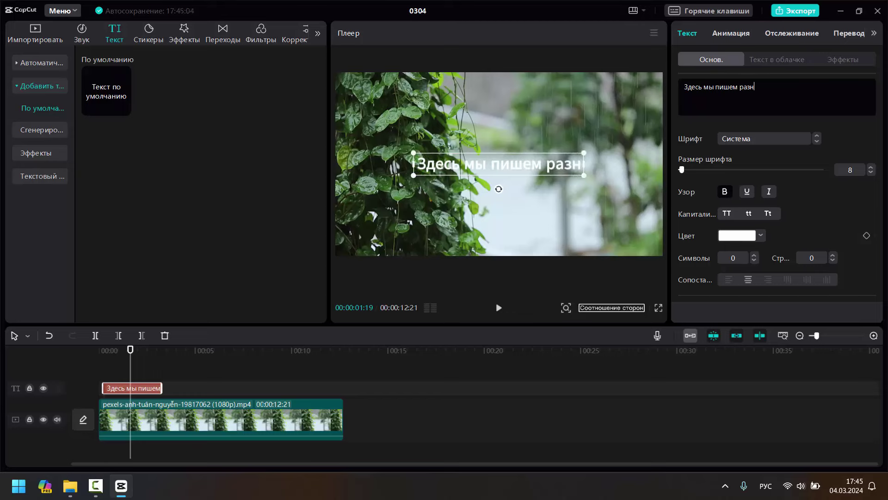
type("ый текст")
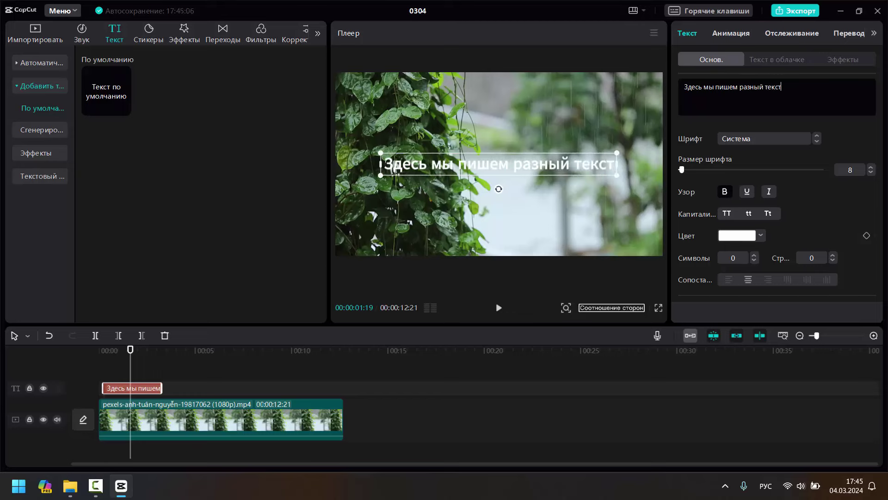
type(", ко")
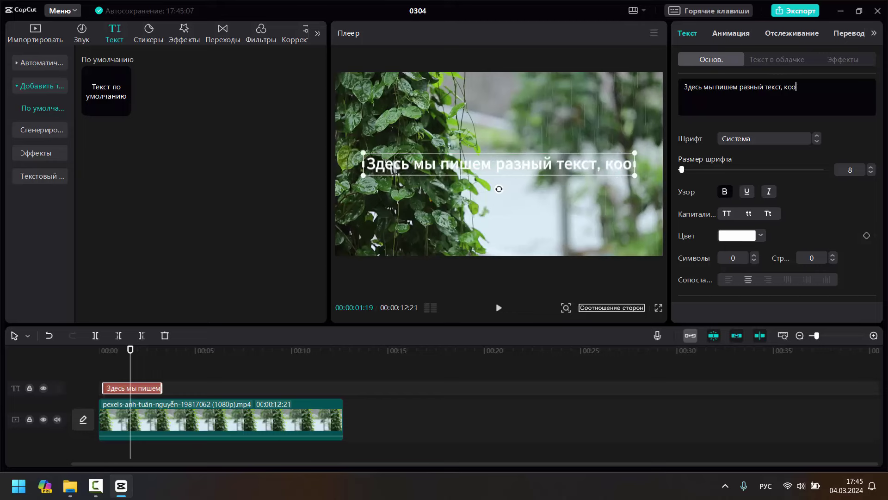
type("торый")
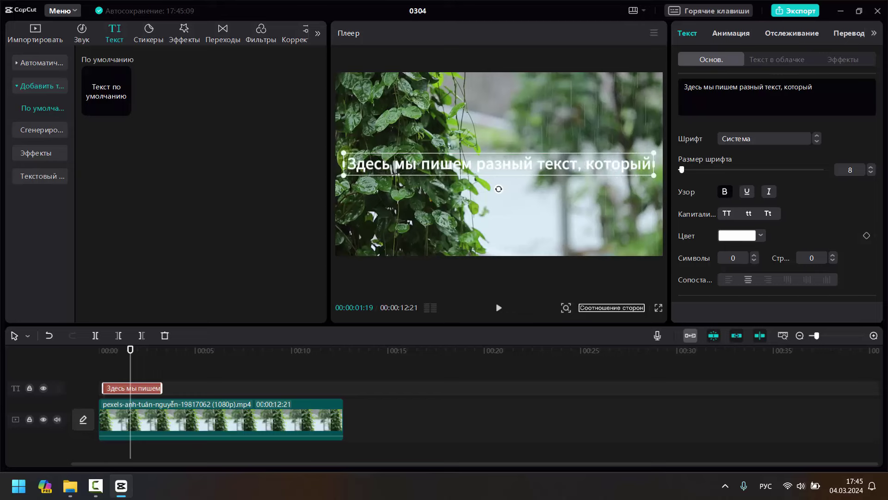
- Add a second line to the caption reading "нам нужен и потом зрители будуту все..."
key("Return")
type("нам")
type("нужен и по")
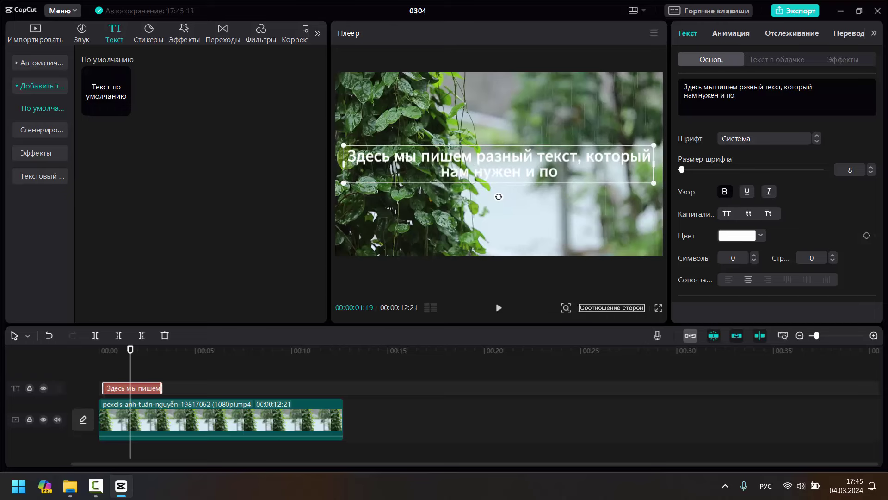
type("том")
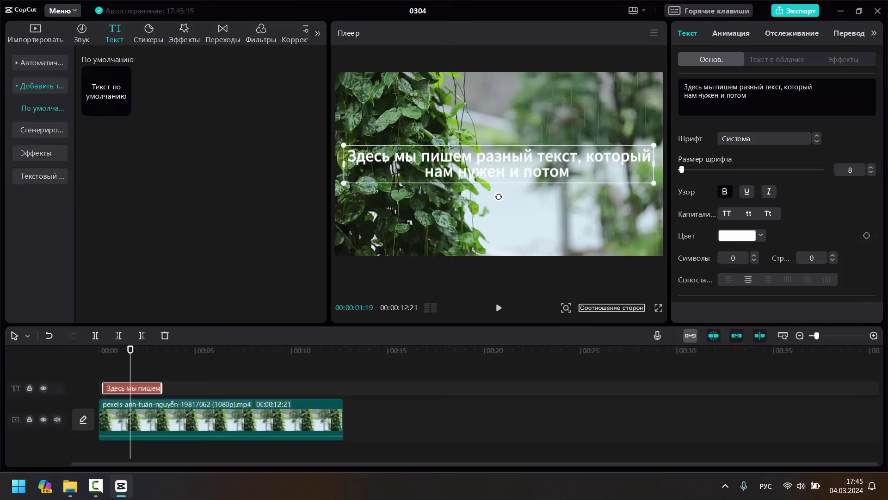
type(" зрители")
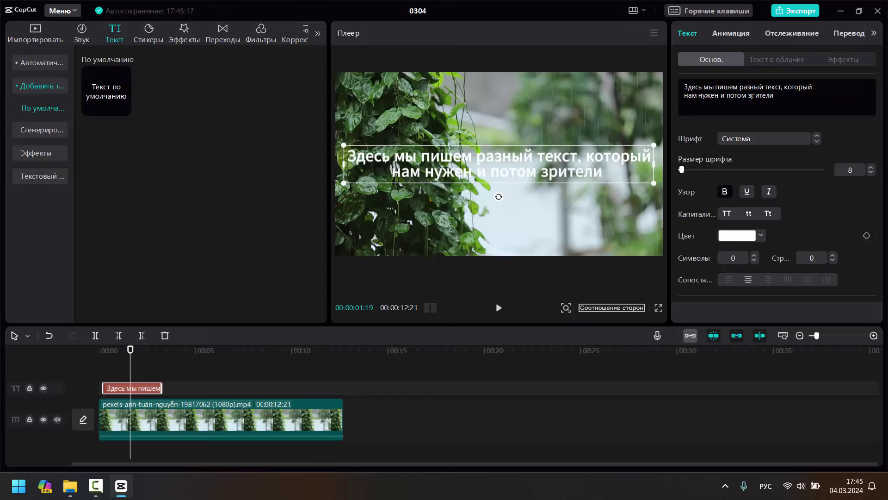
type(" будуту")
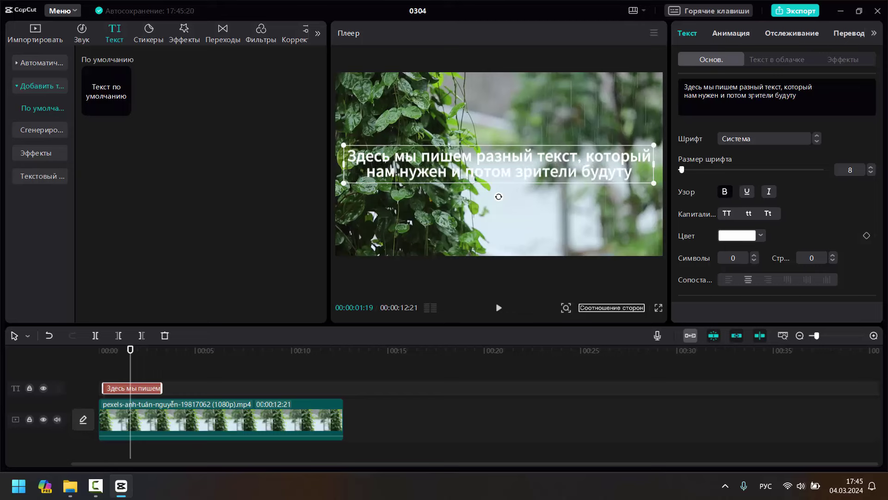
type(" всеэ")
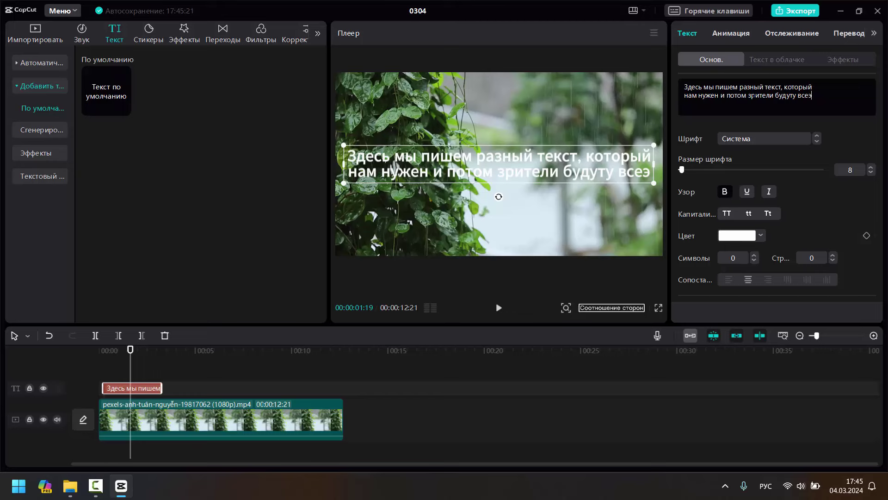
key("BackSpace")
type("э")
key("BackSpace")
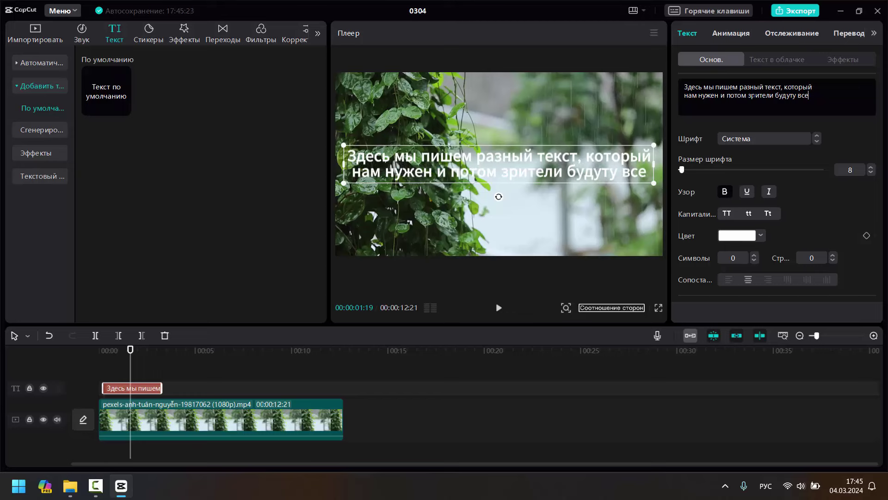
type("...")
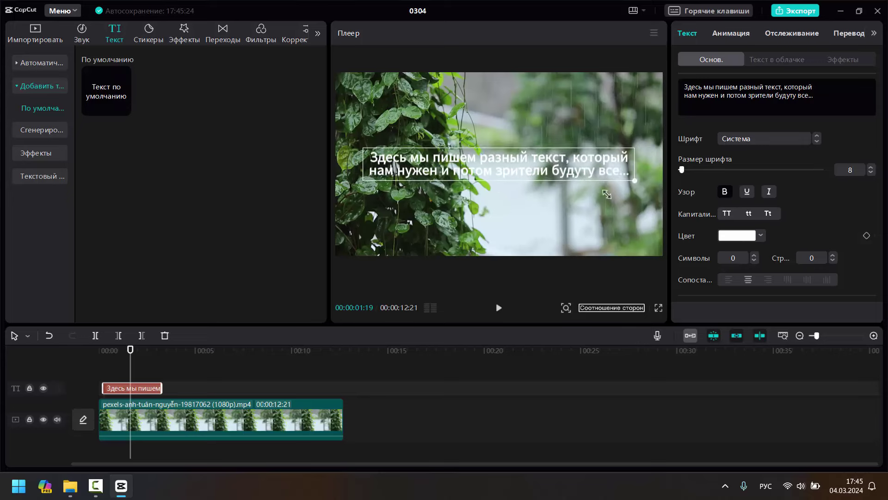
- Resize and reposition the caption in the preview, narrowing its text box so the wording wraps onto four lines
left_click_drag(656, 184, 557, 128)
left_click_drag(604, 155, 629, 166)
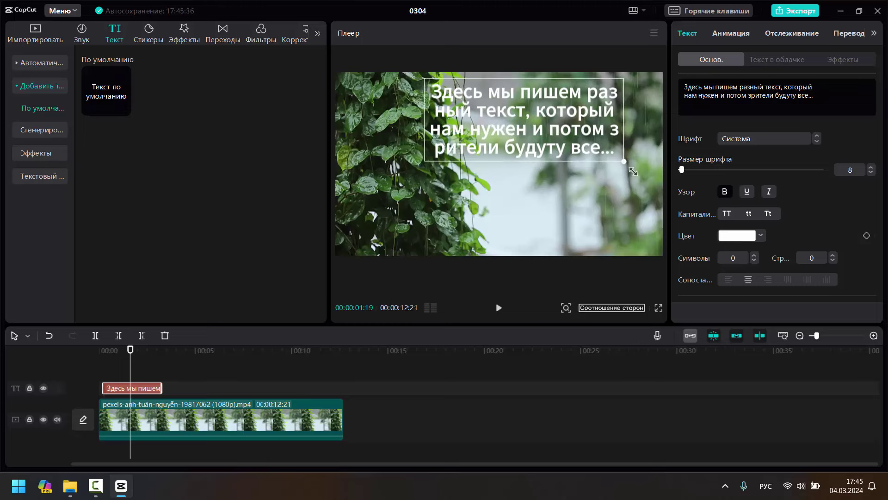
left_click_drag(609, 123, 659, 154)
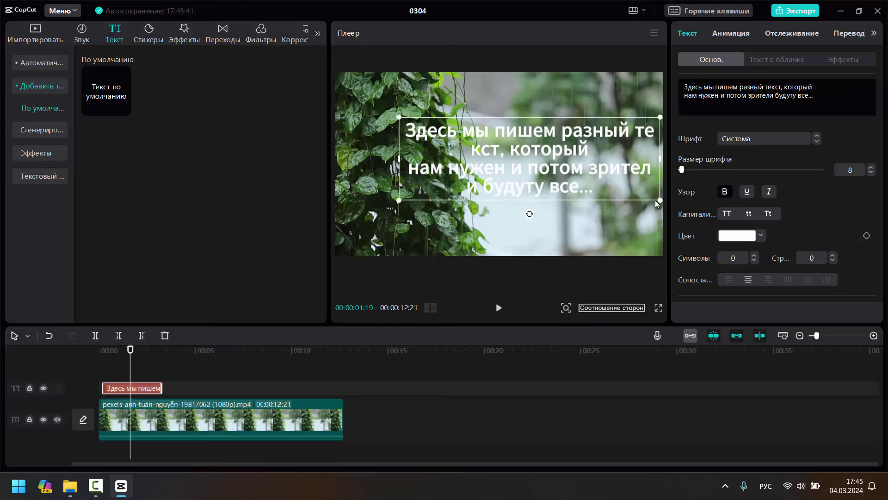
left_click_drag(656, 200, 587, 157)
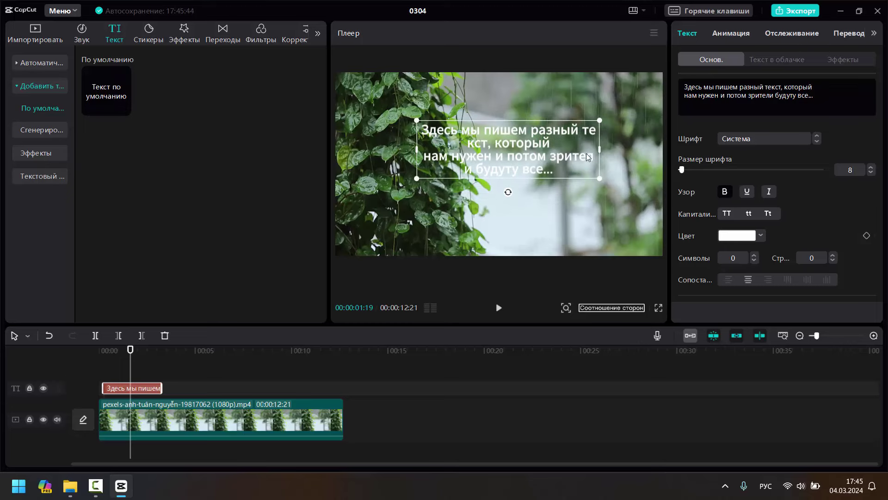
- Reselect the caption, narrow its text box further and move it to the upper right area of the video frame
left_click(595, 150)
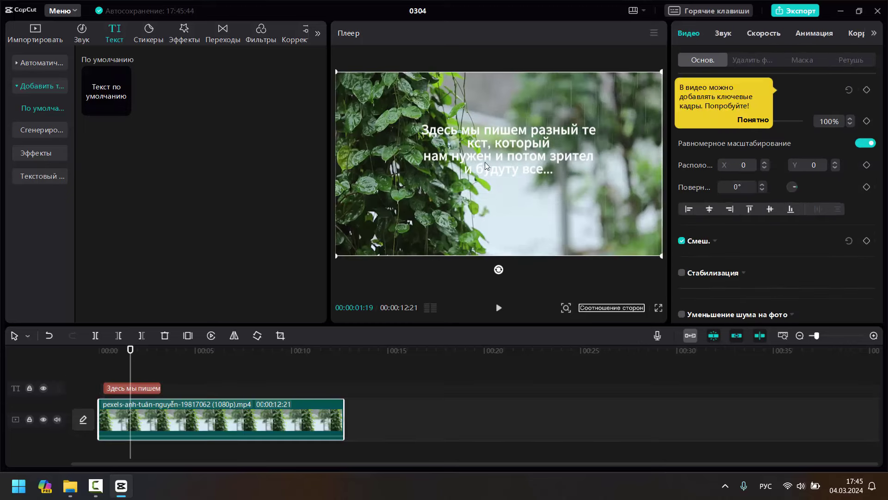
left_click(482, 185)
left_click(596, 154)
left_click(470, 152)
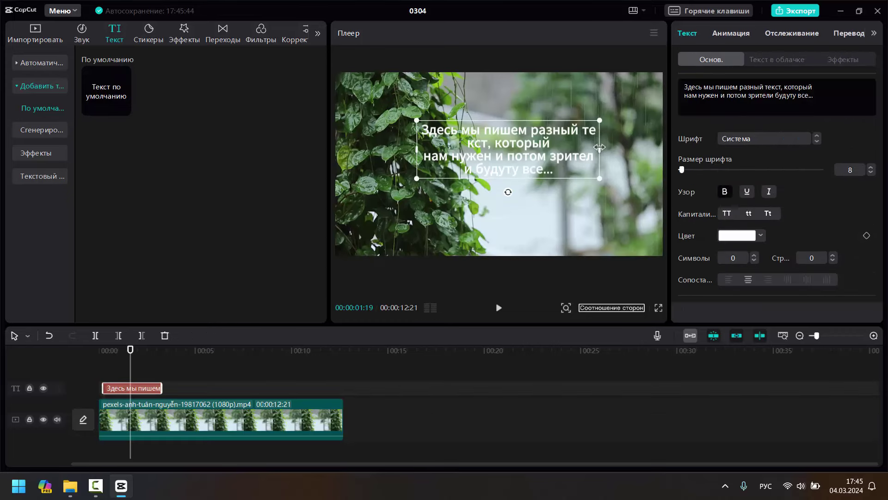
left_click_drag(597, 150, 584, 133)
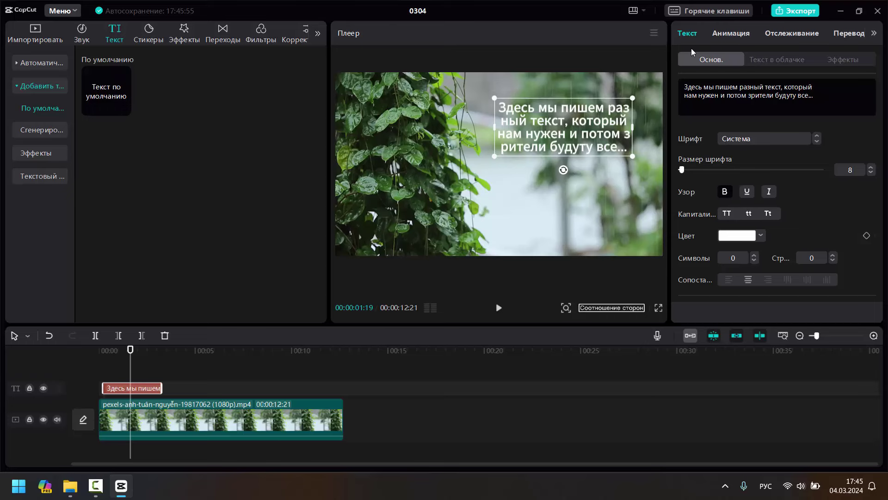
- Apply the typewriter-style entrance animation to the caption
left_click(723, 35)
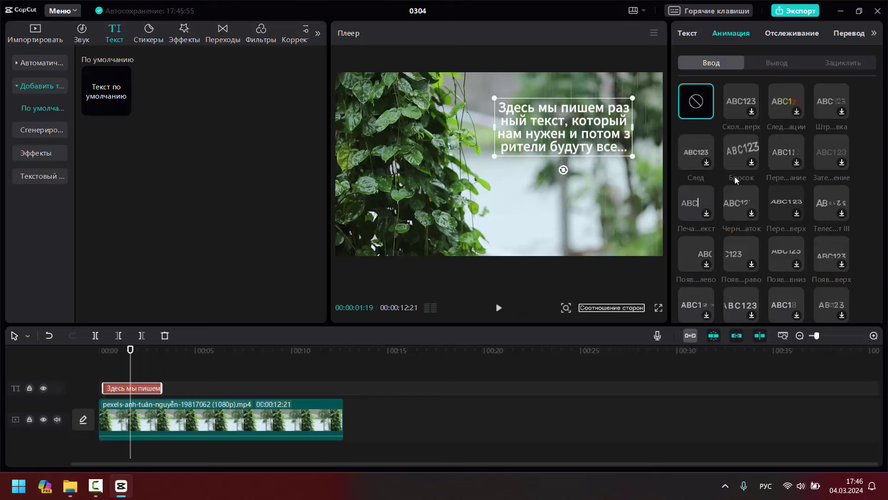
left_click(698, 202)
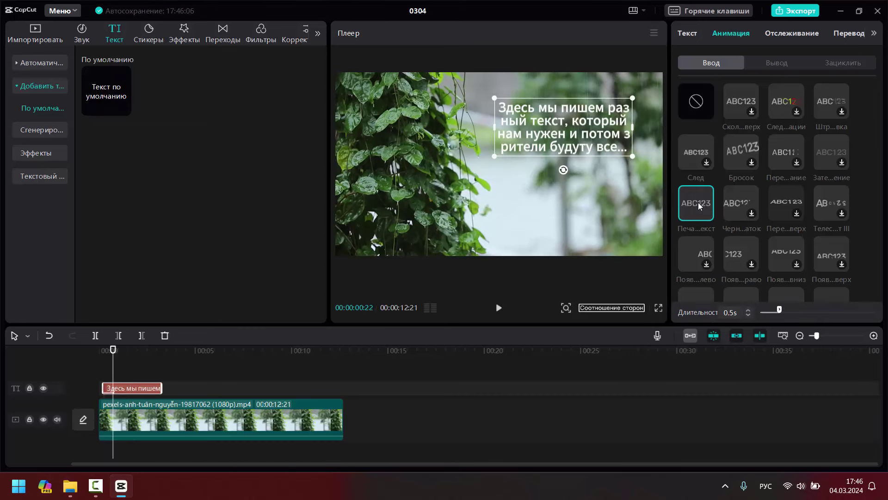
- Extend the caption clip to the end of the video clip and play back its typewriter animation from the start
left_click_drag(112, 363, 104, 364)
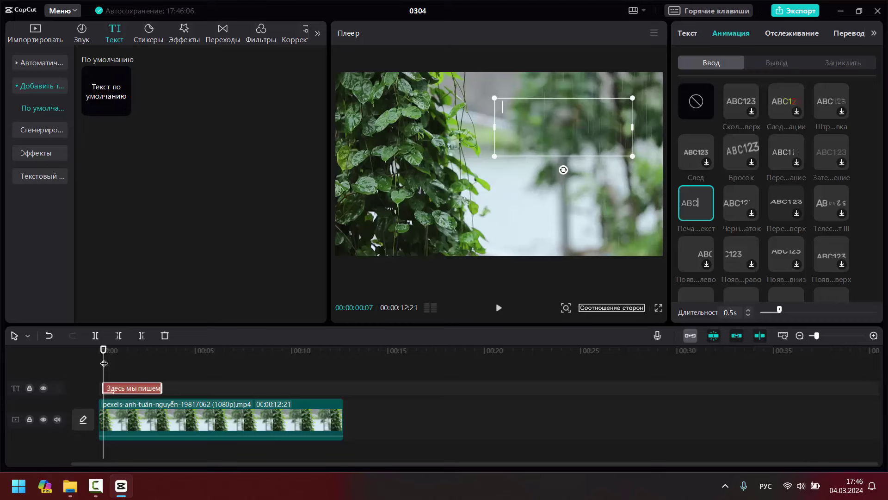
left_click(496, 307)
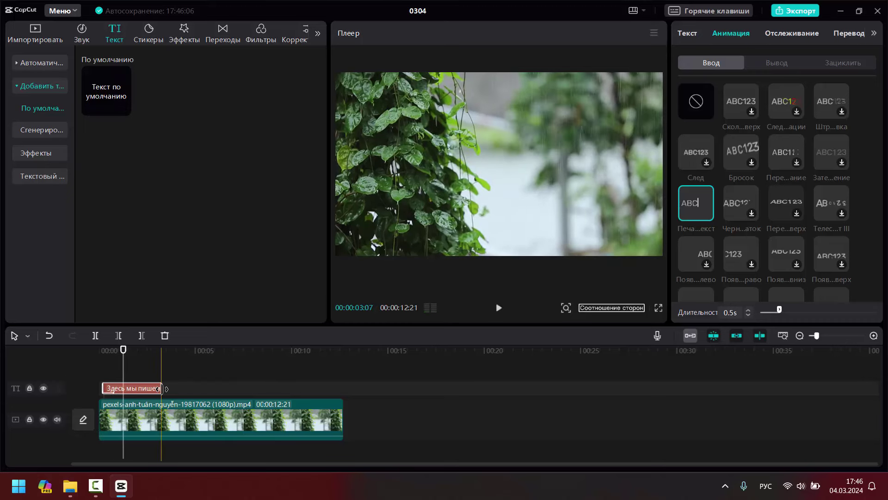
left_click_drag(161, 388, 342, 387)
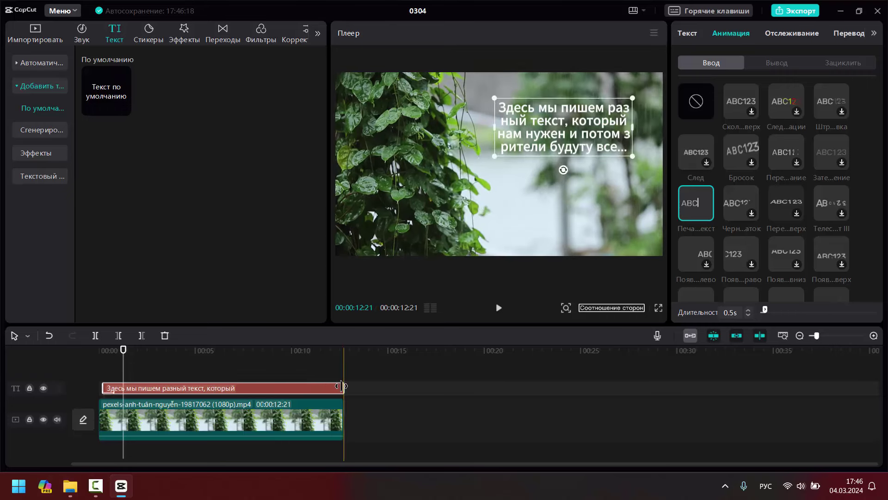
left_click(499, 308)
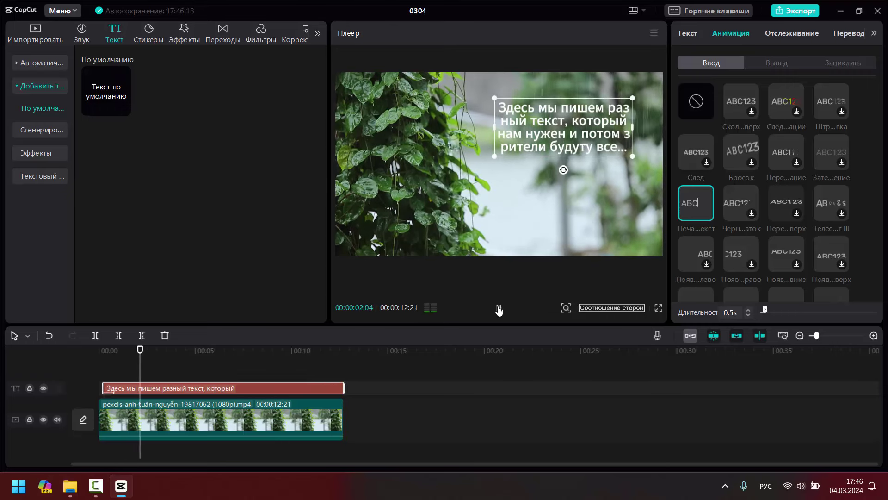
left_click(113, 366)
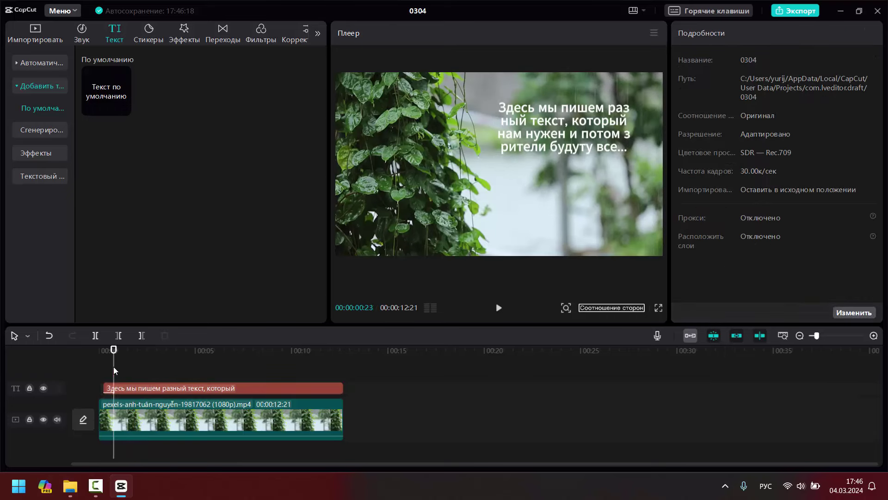
left_click_drag(113, 366, 105, 373)
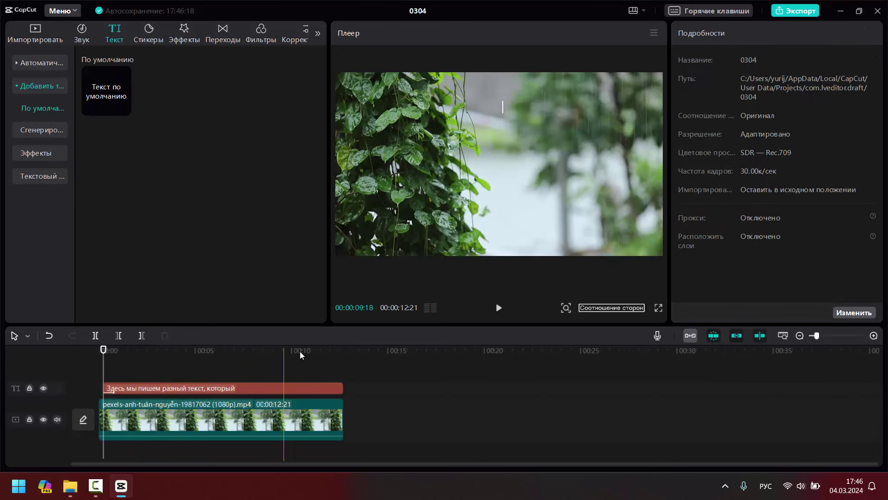
- Set the duration of the caption's typewriter entrance animation to 12.5 s and play through the result
left_click(235, 387)
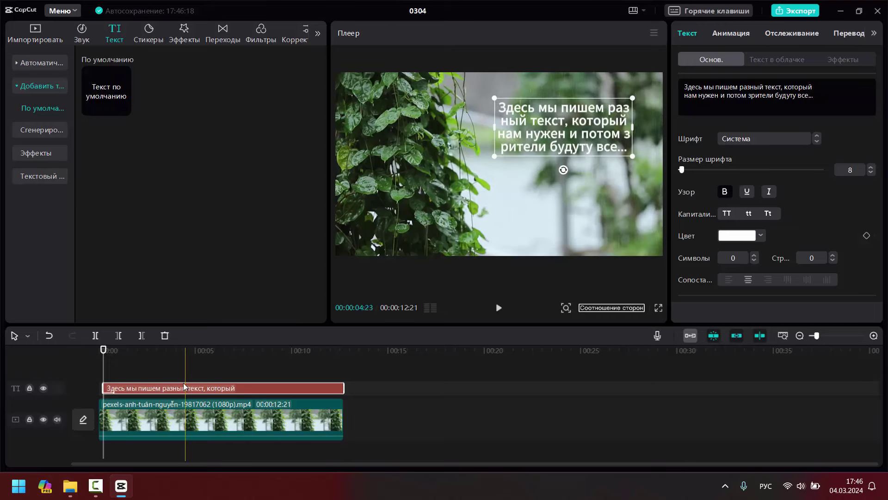
scroll(718, 174, "down", 5)
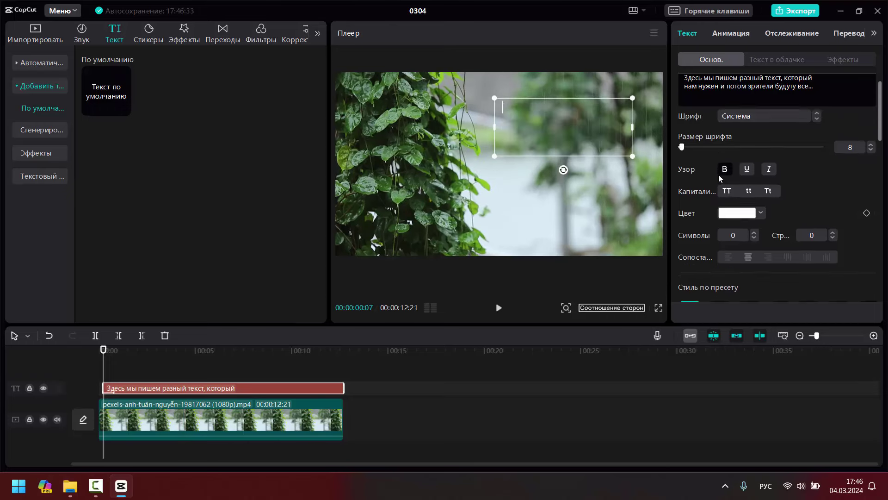
scroll(836, 217, "down", 3)
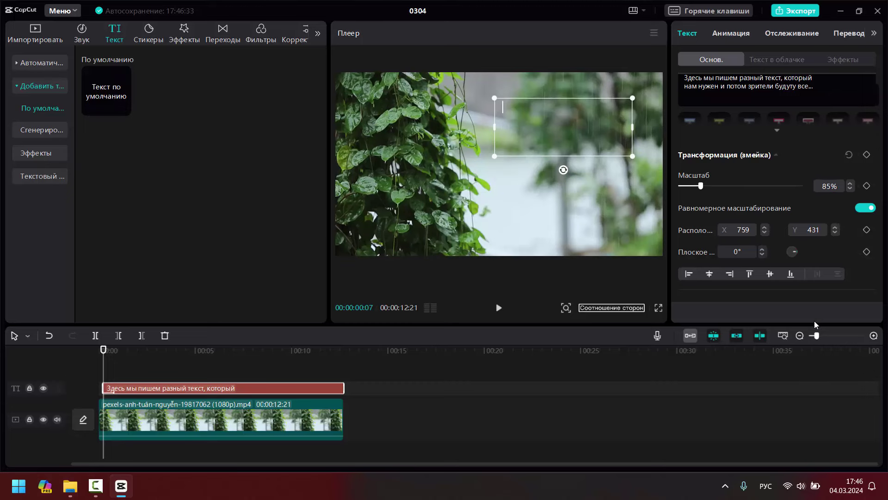
scroll(773, 259, "up", 4)
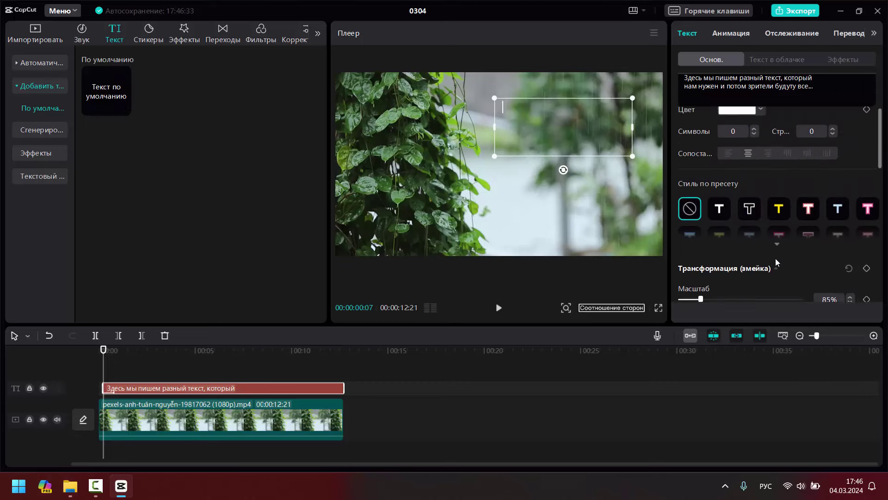
scroll(775, 258, "up", 4)
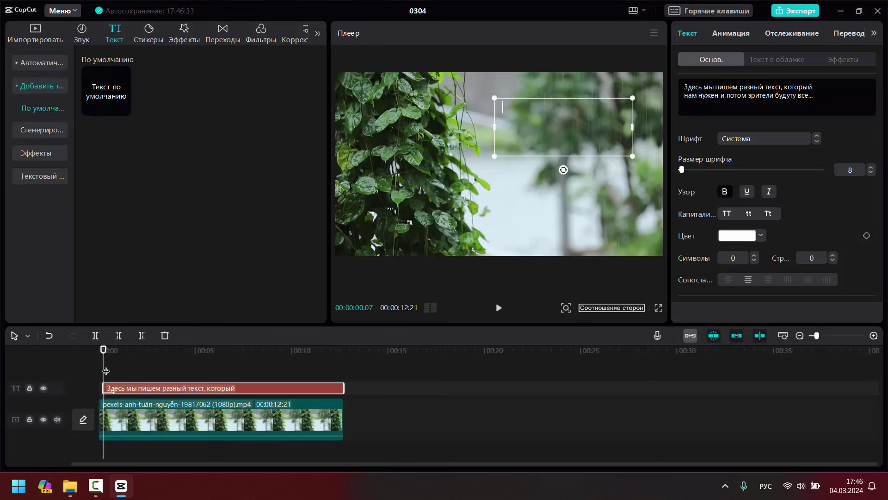
left_click_drag(107, 372, 112, 369)
left_click(114, 388)
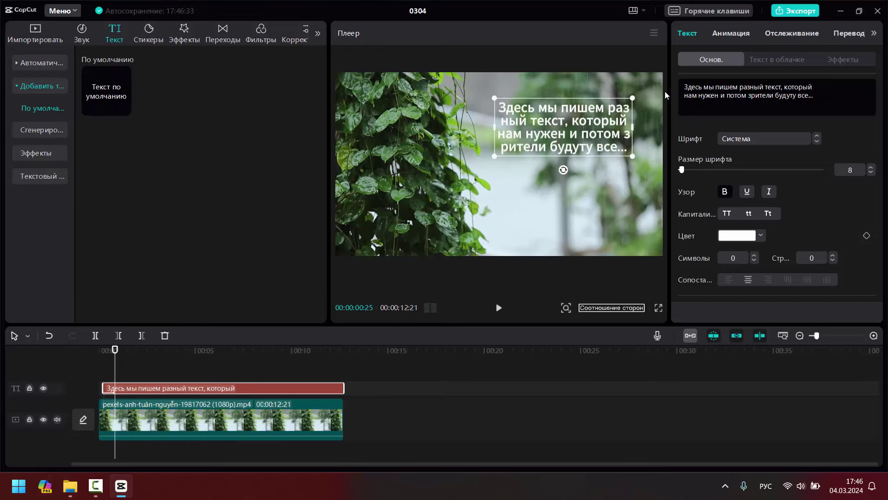
left_click(738, 32)
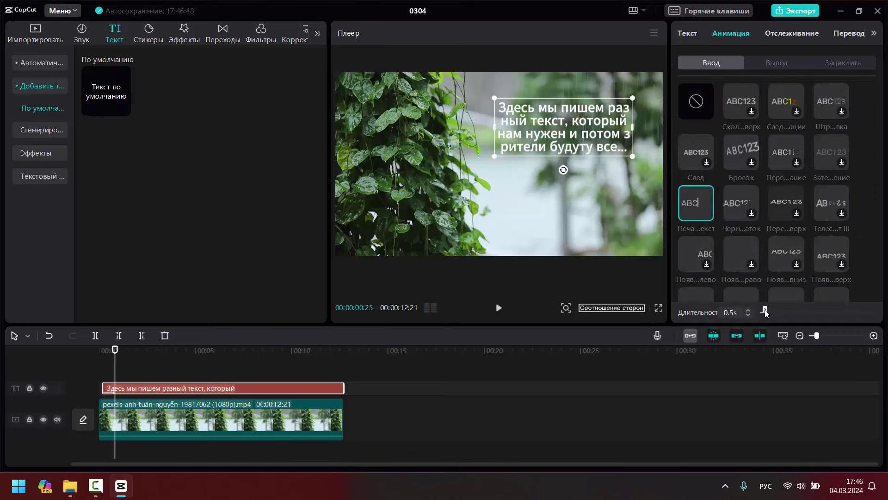
left_click_drag(764, 311, 832, 309)
key("space")
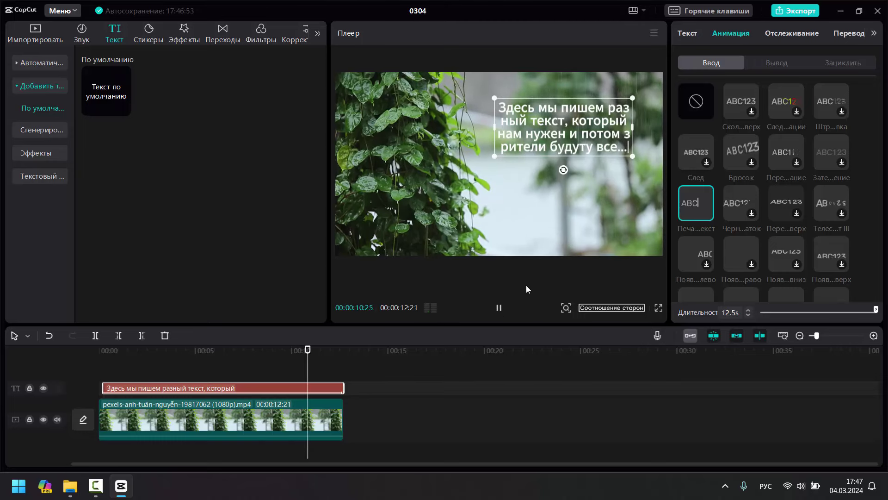
left_click(499, 308)
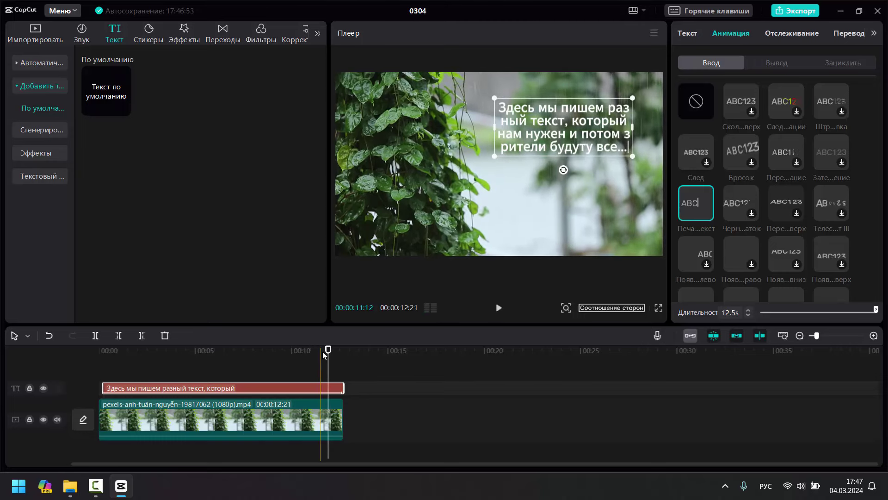
left_click_drag(326, 350, 250, 351)
left_click_drag(294, 369, 342, 372)
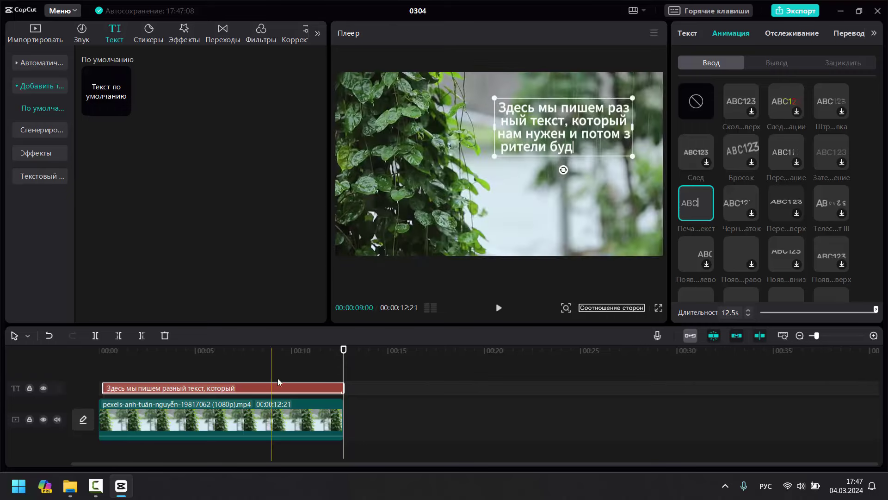
- Lengthen the video clip to 00:00:20:08 and extend the caption clip to end together with it
left_click(292, 422)
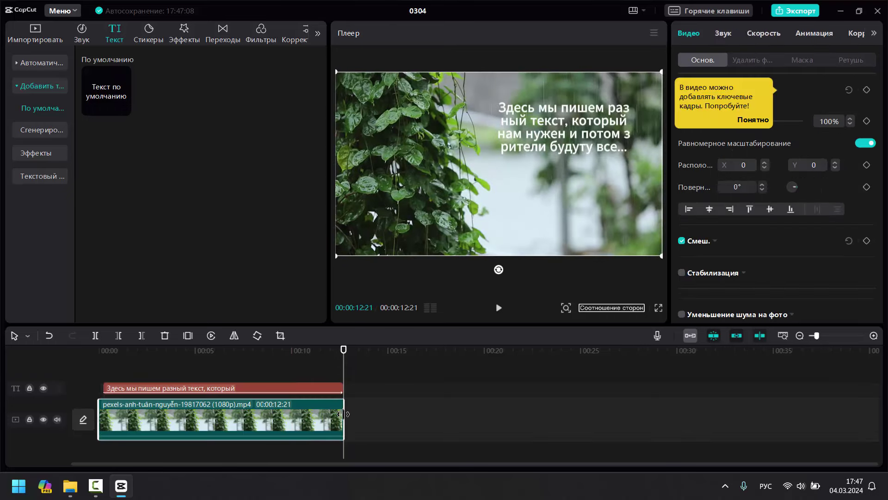
left_click_drag(343, 416, 688, 414)
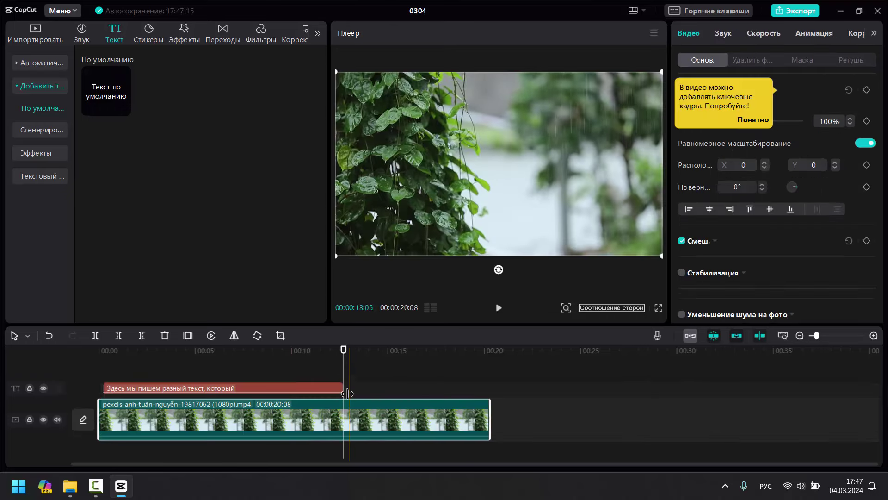
left_click(455, 352)
left_click(483, 391)
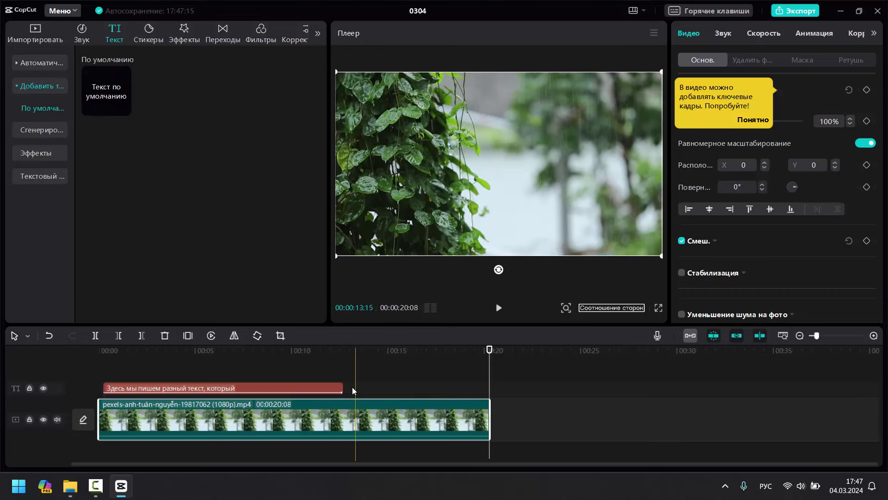
left_click(342, 389)
left_click_drag(342, 389, 487, 385)
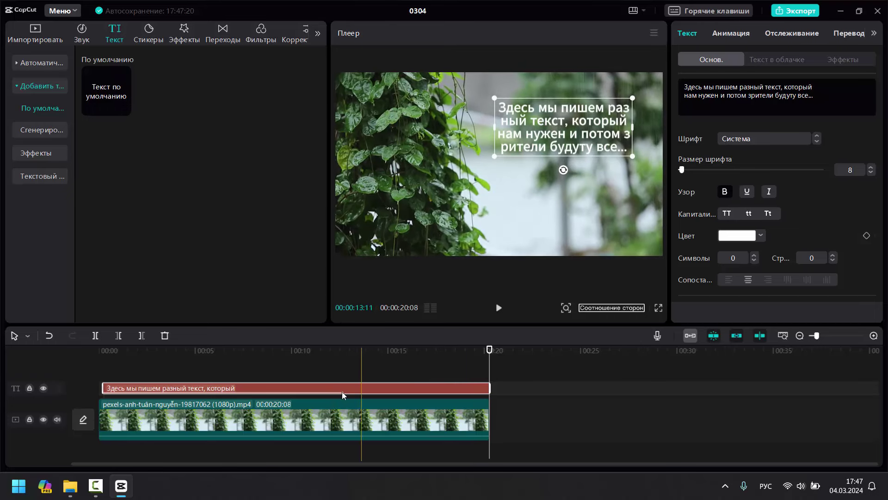
- Set the caption's entrance animation duration to 20.0 s and play it back
left_click(739, 36)
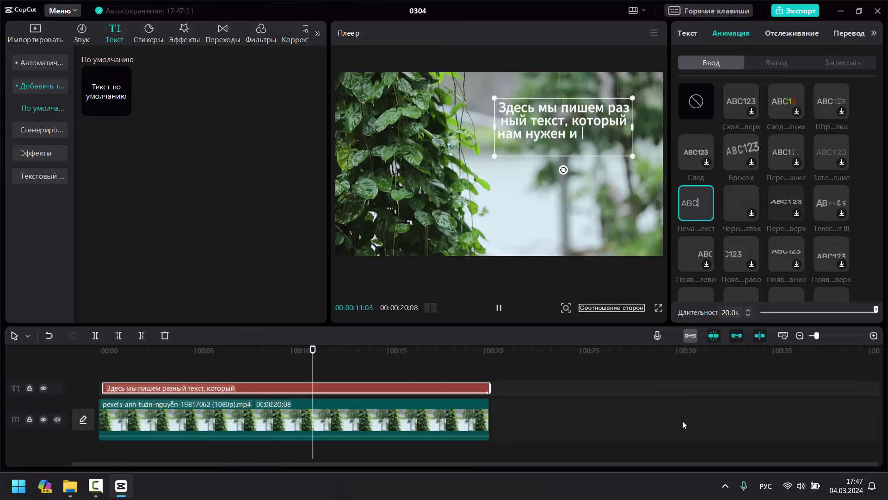
key("space")
- Look through the sticker and effect libraries, then the transition categories from overlay to light flare (Засветка)
left_click(151, 37)
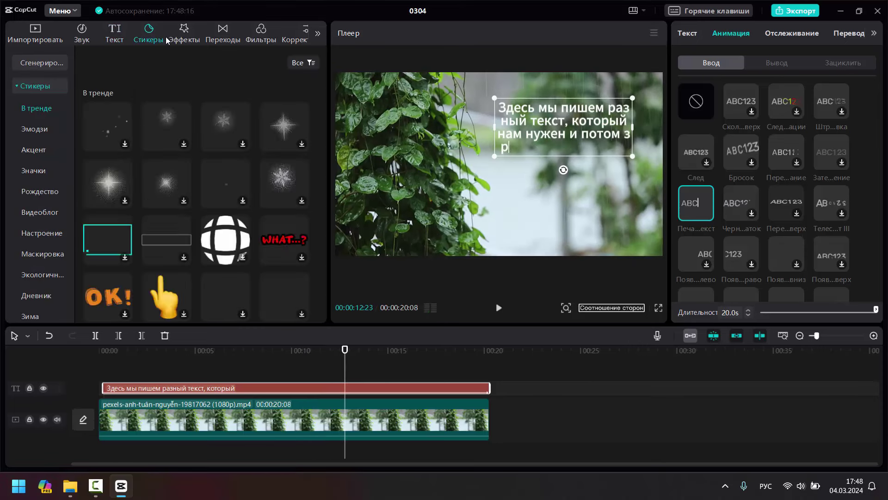
left_click(185, 40)
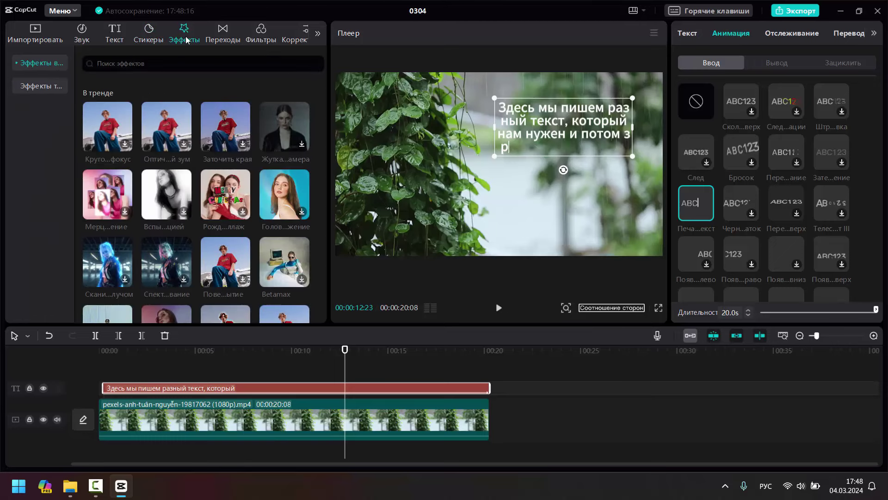
left_click(221, 40)
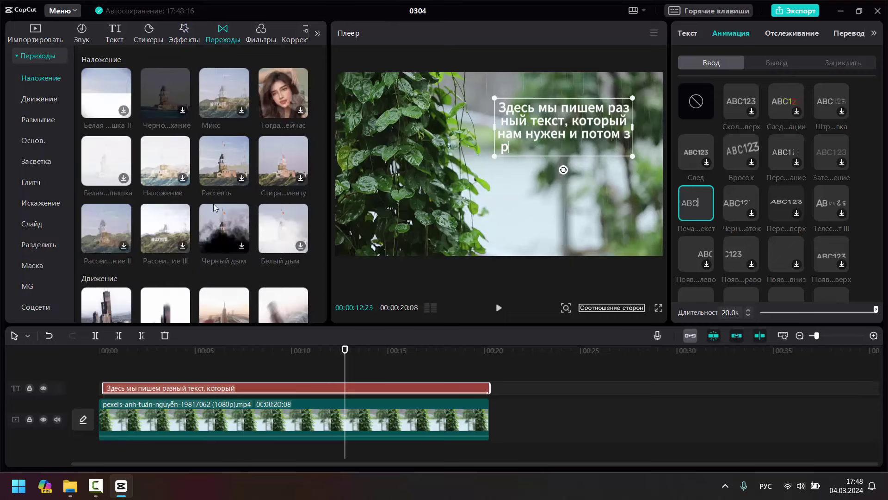
scroll(213, 204, "down", 3)
scroll(212, 204, "up", 3)
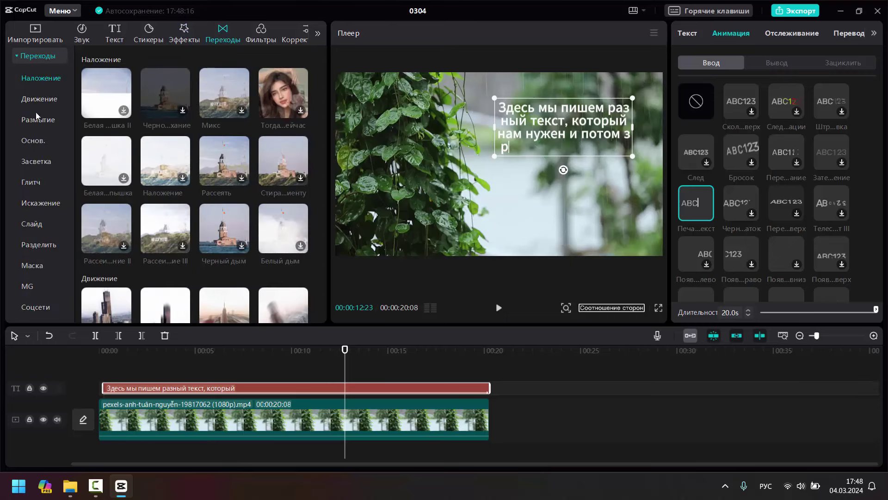
left_click(33, 99)
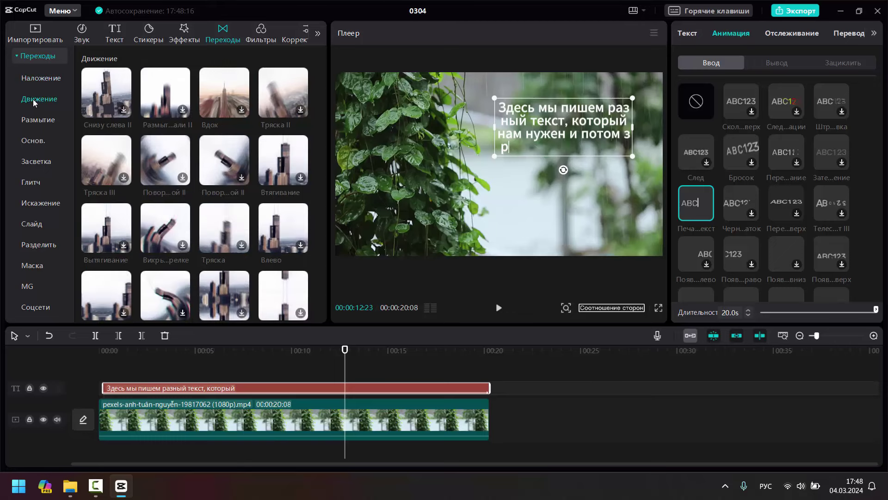
left_click(35, 121)
left_click(36, 141)
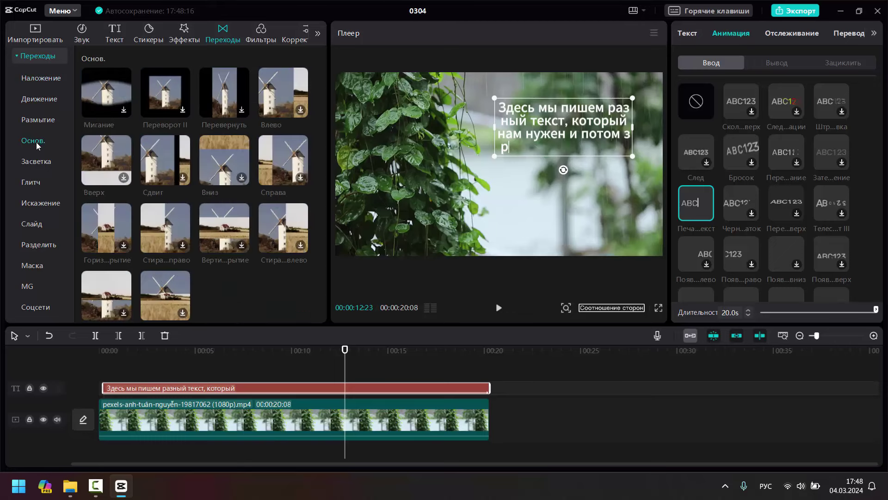
left_click(37, 160)
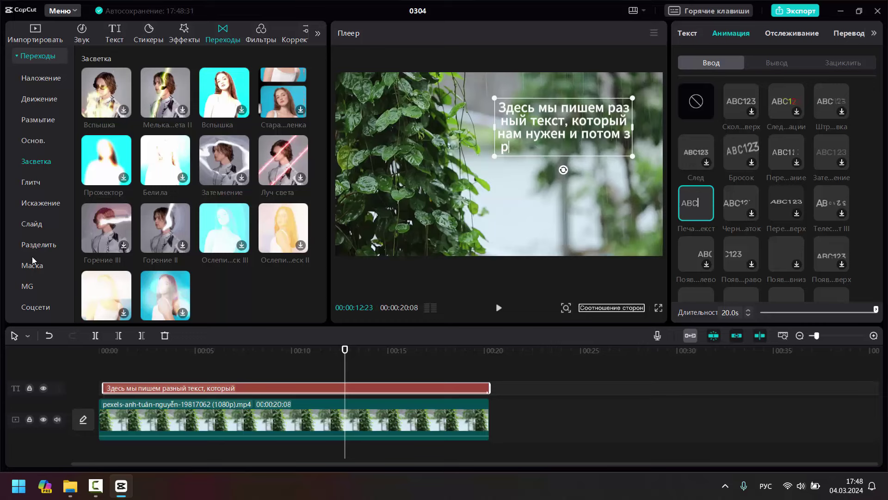
- Split the video clip at 00:00:12:23, add the motion transition "Поворот по часовой II" at the cut and preview it
left_click(322, 416)
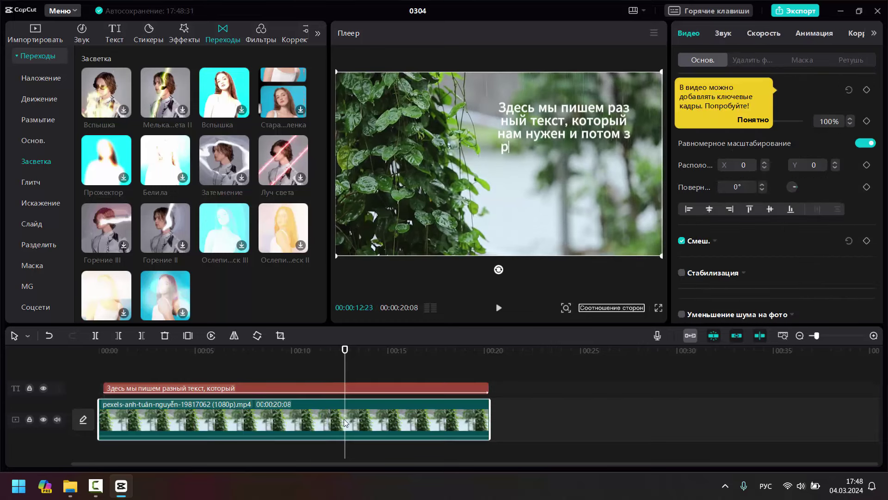
key("ctrl+b")
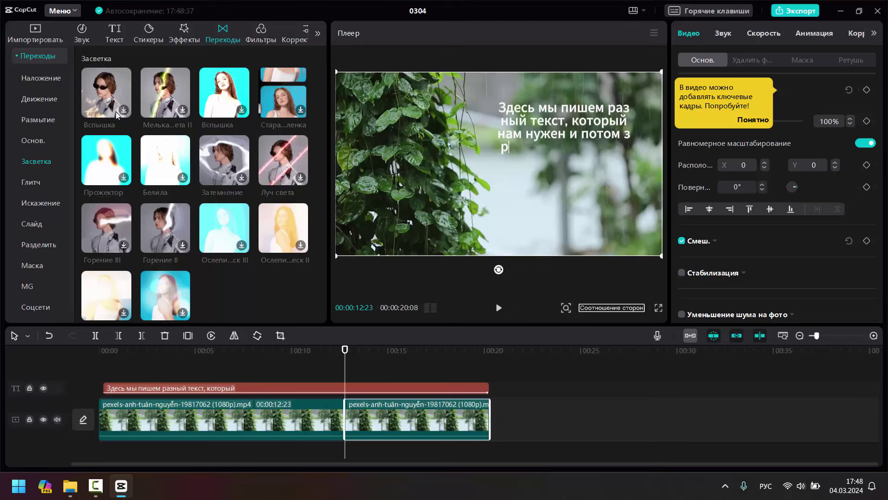
left_click(38, 98)
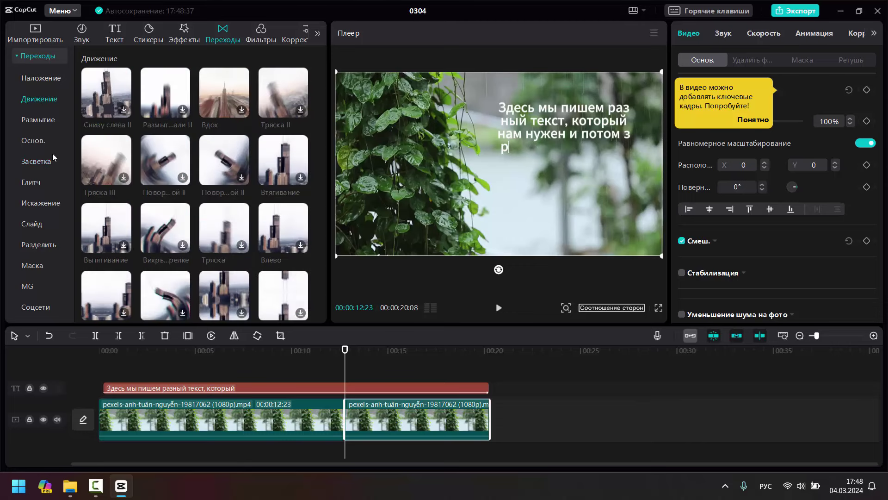
left_click_drag(175, 186, 289, 385)
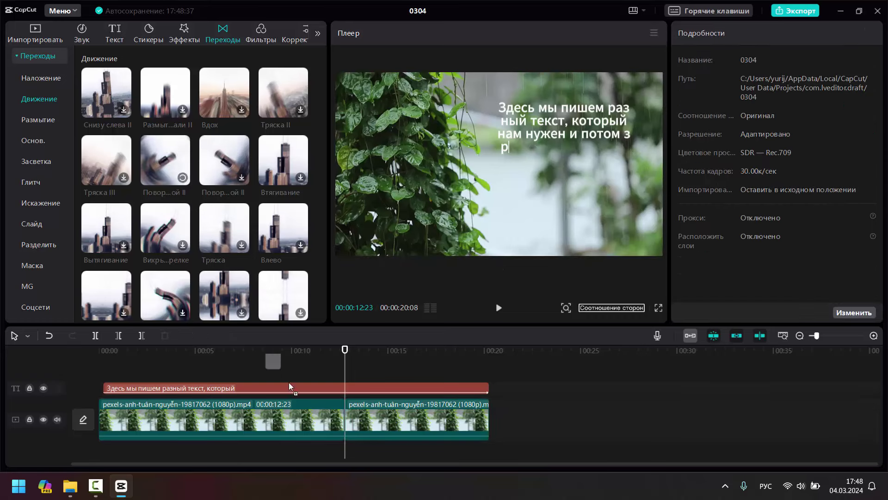
left_click_drag(339, 420, 340, 417)
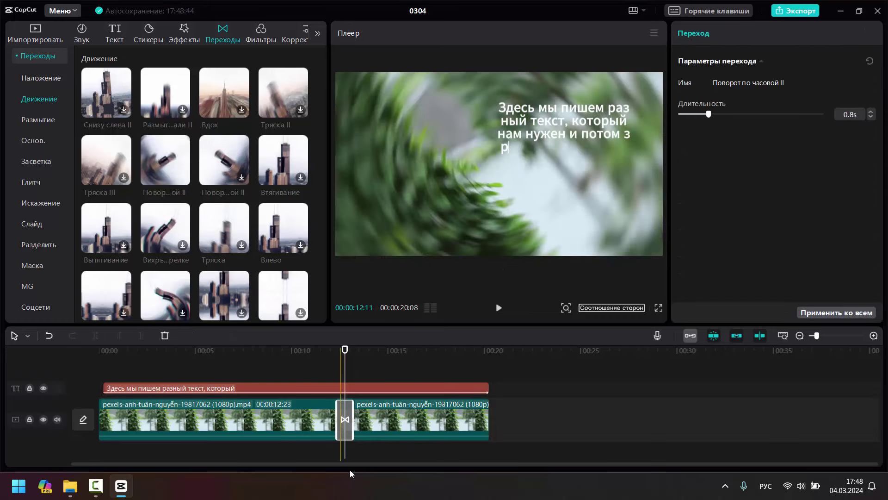
left_click_drag(344, 375, 333, 378)
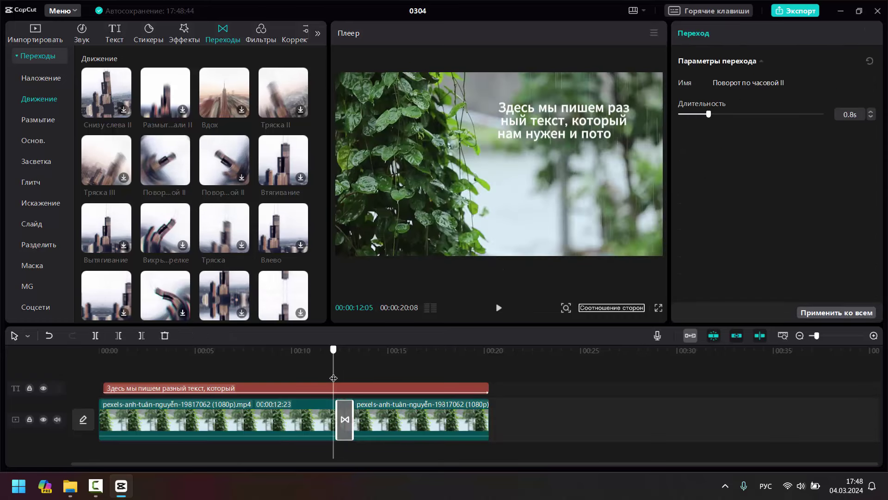
left_click(498, 308)
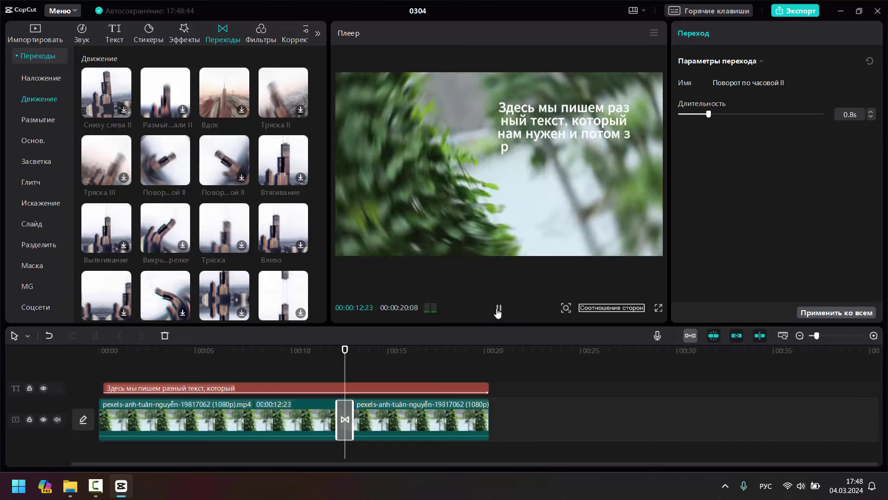
- Stop the preview and append the pexels-daniel-torobekov ocean video to the end of the main video track
left_click(499, 309)
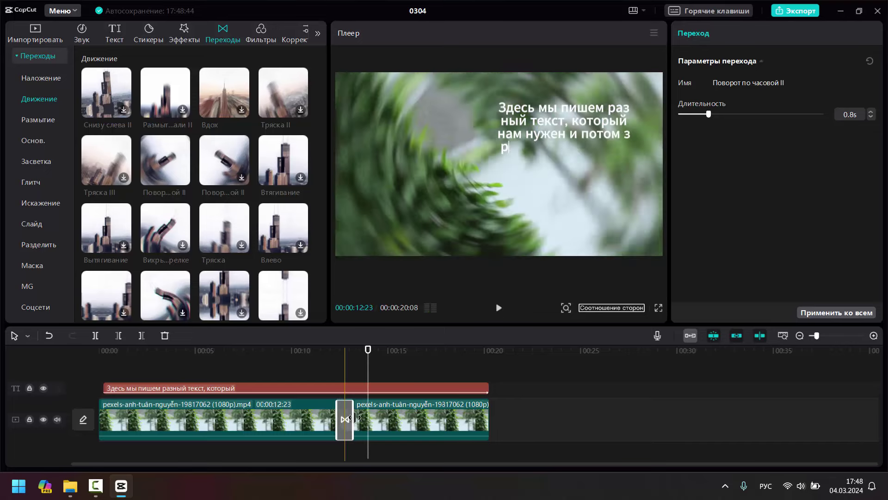
left_click(438, 417)
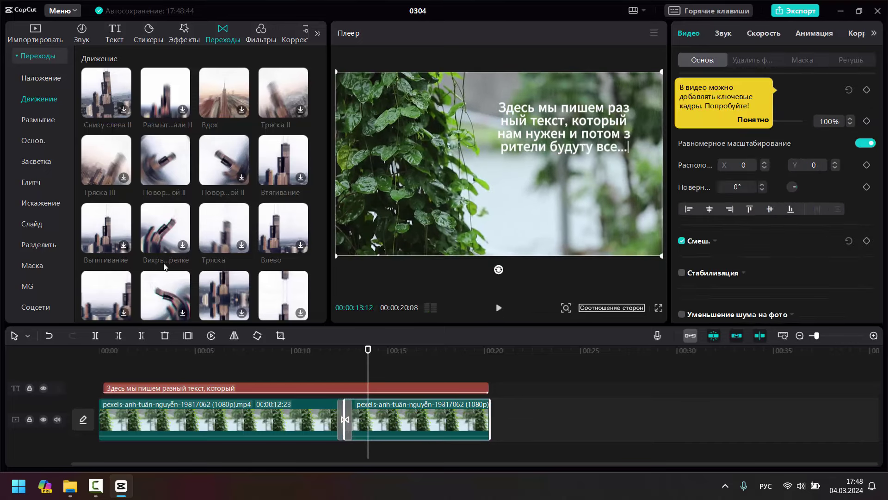
left_click(37, 35)
left_click_drag(202, 141, 515, 422)
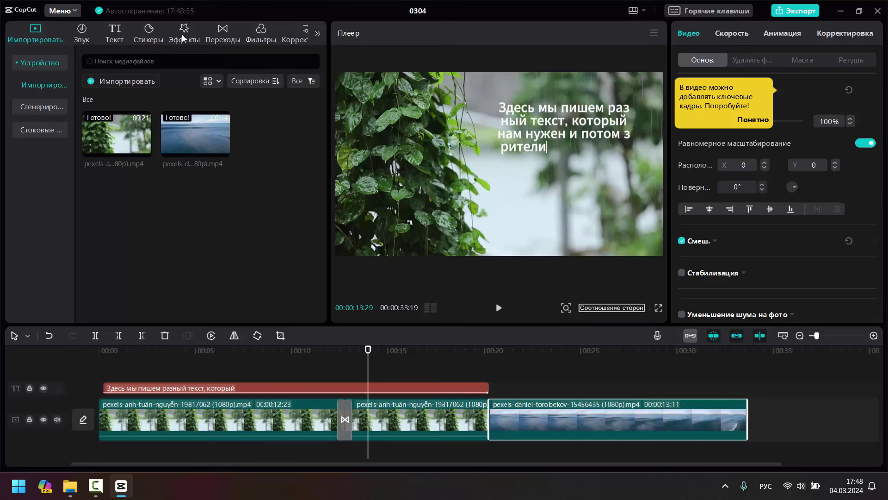
- Add the motion transition "Поворот по часовой II" at the cut between the foliage and ocean clips and play it back
left_click(222, 36)
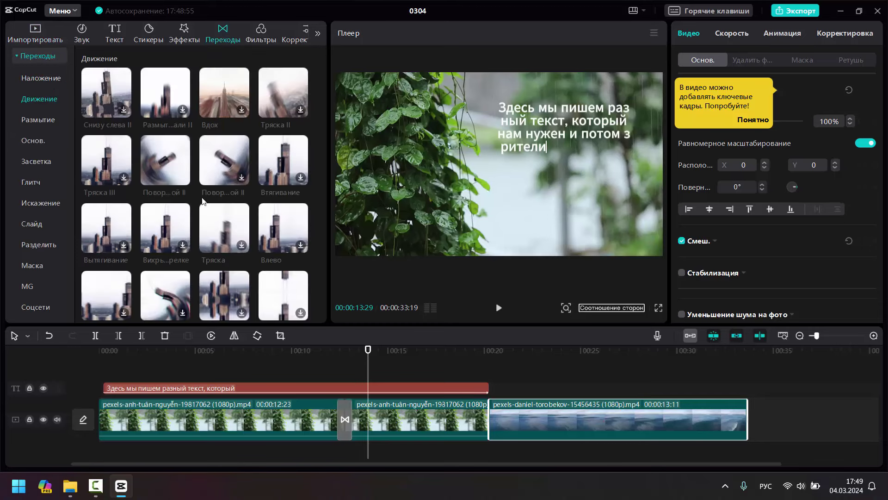
left_click_drag(223, 187, 507, 404)
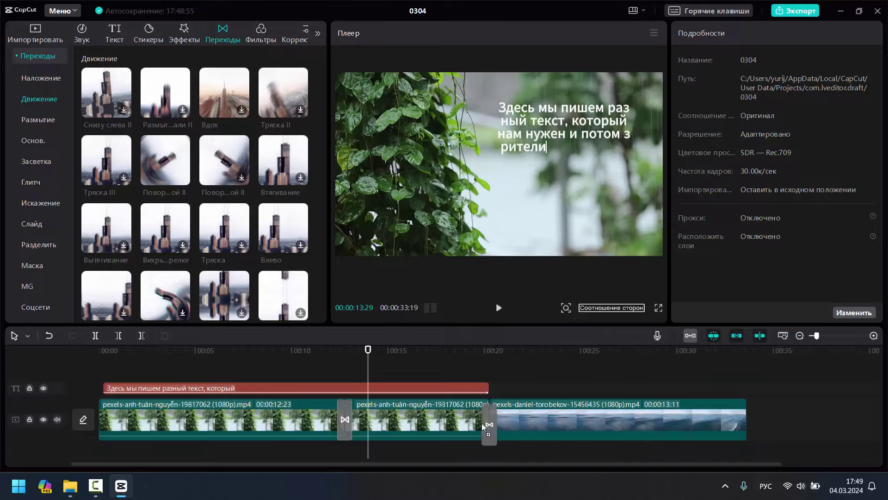
left_click_drag(481, 423, 482, 423)
left_click(516, 288)
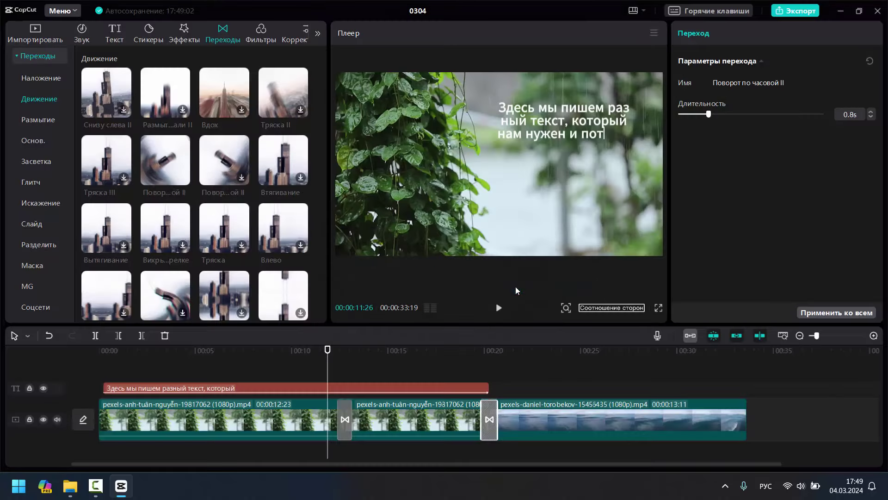
left_click(468, 359)
left_click(498, 308)
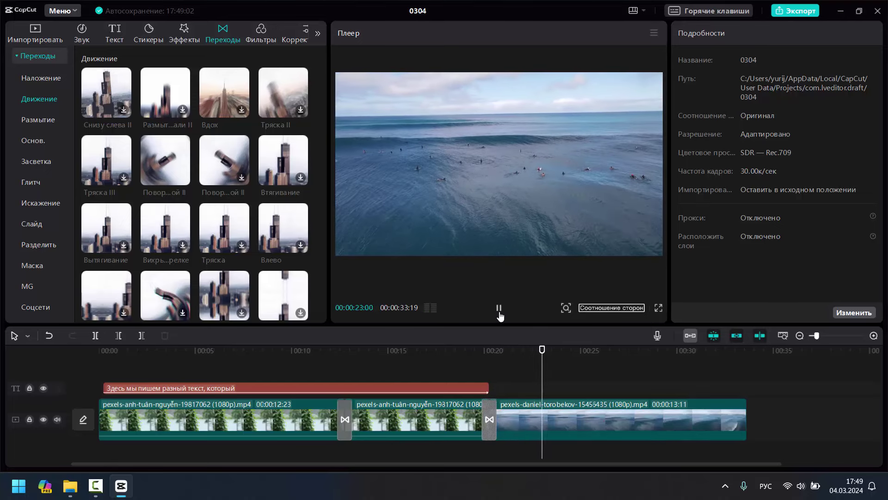
left_click(499, 315)
- Replace the transition between the foliage and ocean clips with "Бесконечность II" and play it back
scroll(152, 235, "down", 8)
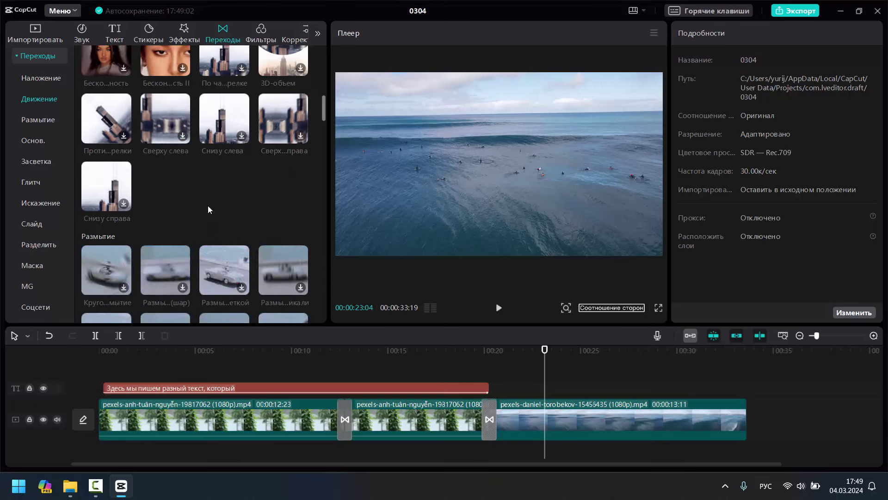
scroll(213, 211, "up", 3)
left_click_drag(177, 161, 478, 422)
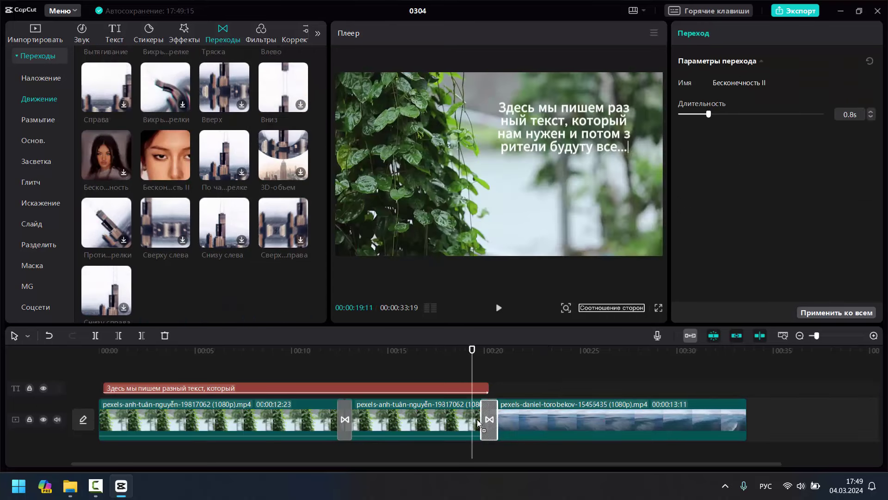
left_click(499, 308)
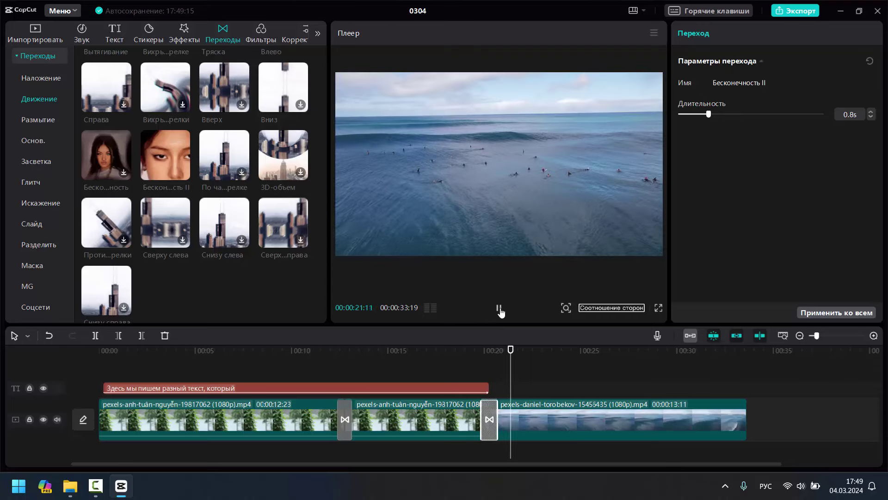
left_click(499, 308)
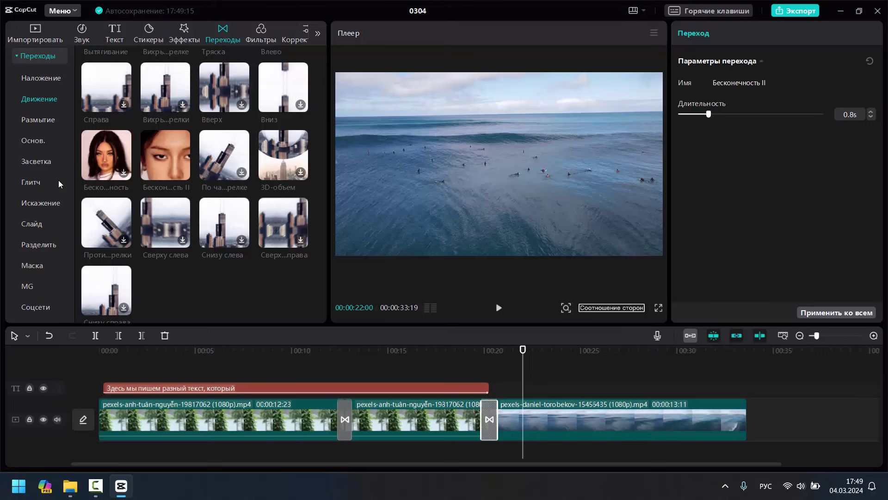
- Look through the filter library, the custom adjustment section and the LUT import section
left_click(261, 31)
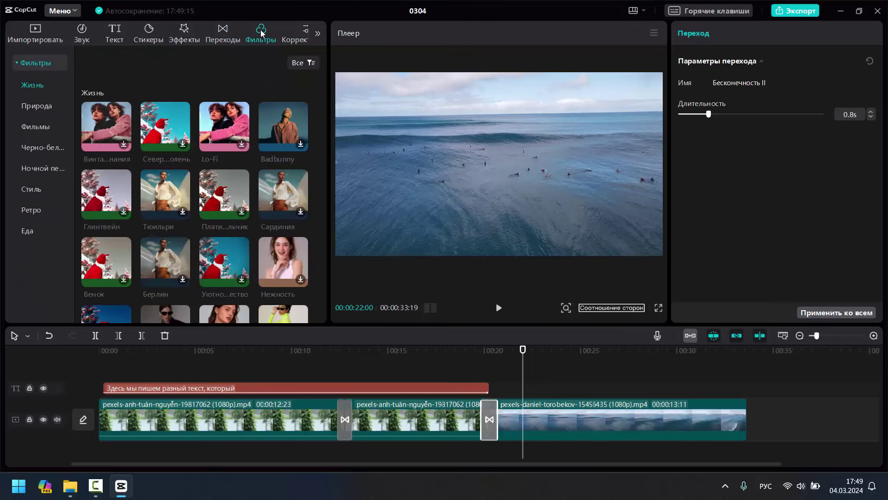
left_click(302, 40)
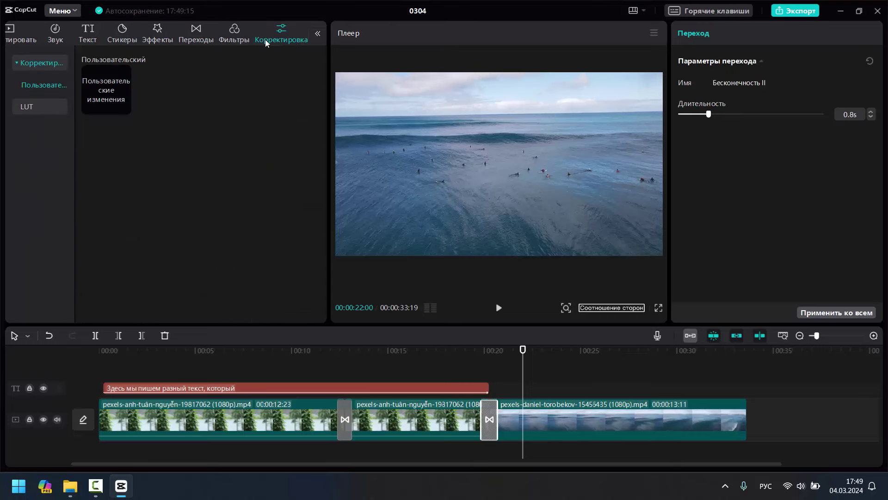
left_click(50, 63)
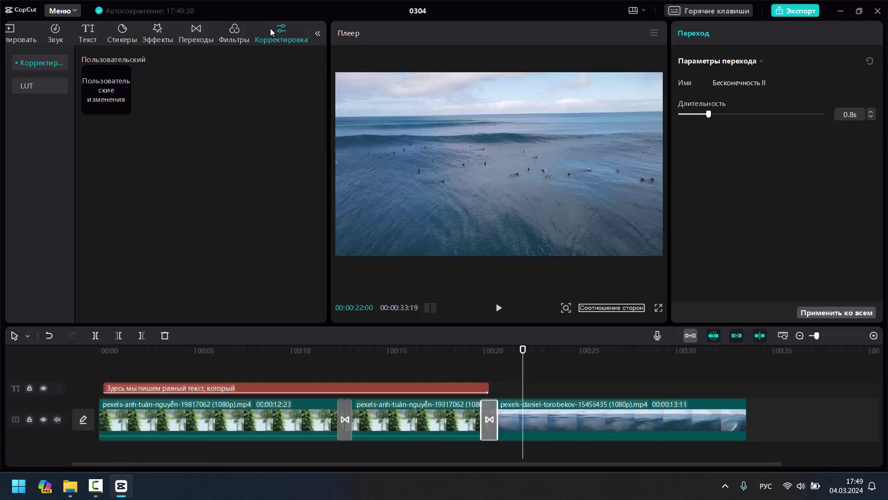
left_click(529, 415)
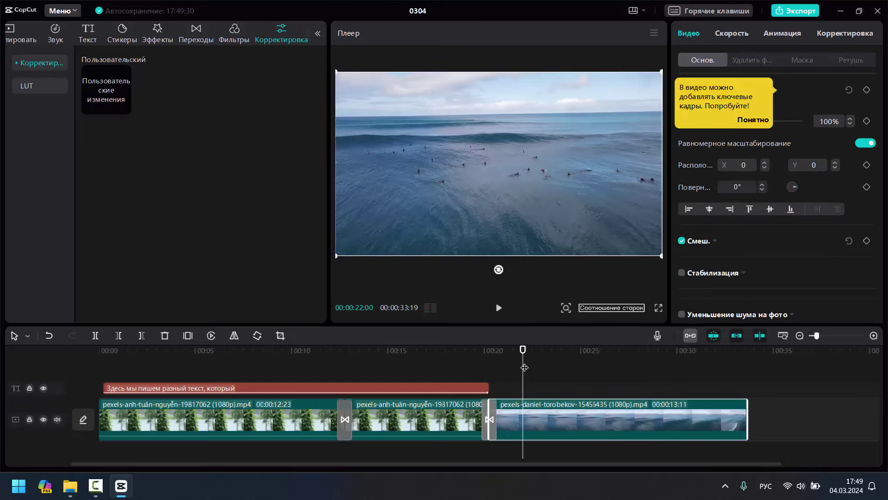
left_click(534, 420)
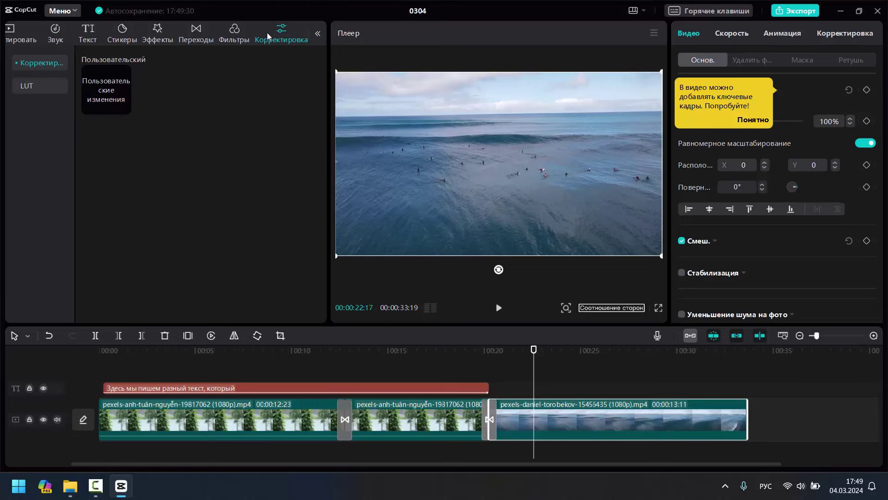
left_click(40, 88)
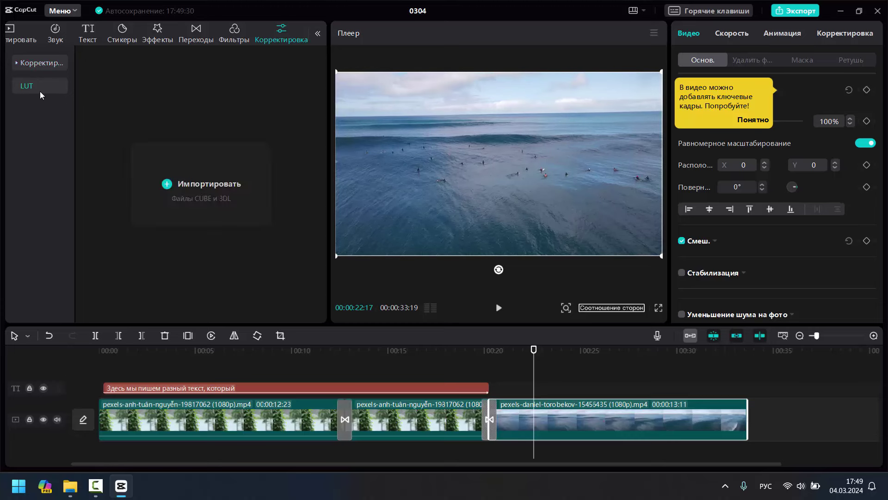
- Add a custom adjustment layer at the start of the timeline, extend it to about 7 s and review its parameters
left_click(40, 64)
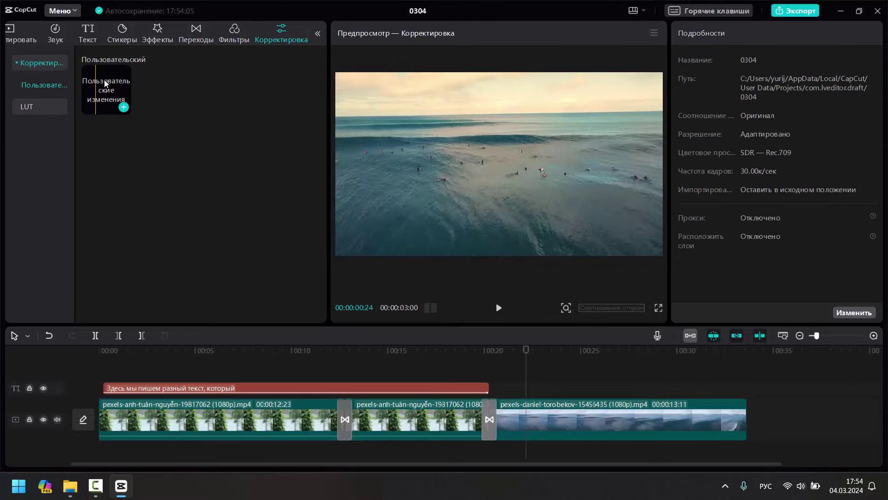
left_click_drag(114, 104, 103, 403)
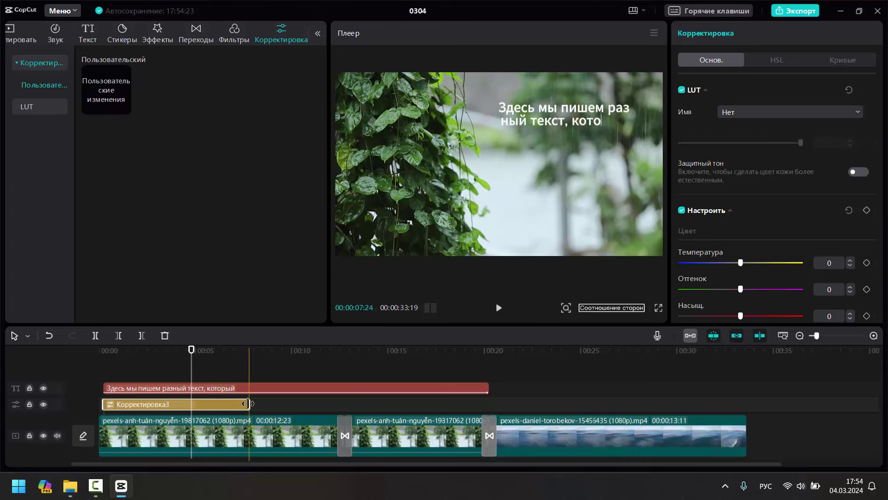
mouse_move(249, 404)
left_mouse_down()
mouse_move(278, 404)
mouse_move(204, 405)
mouse_move(244, 405)
mouse_move(234, 410)
left_mouse_up()
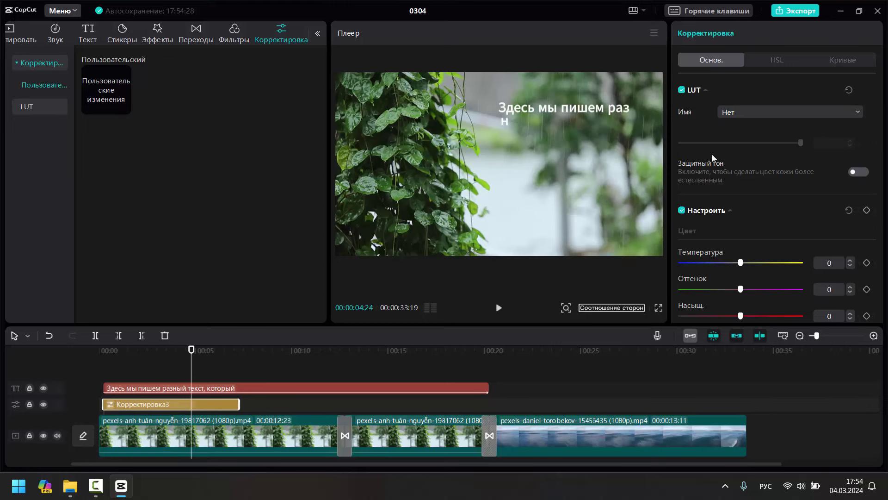
scroll(790, 152, "down", 8)
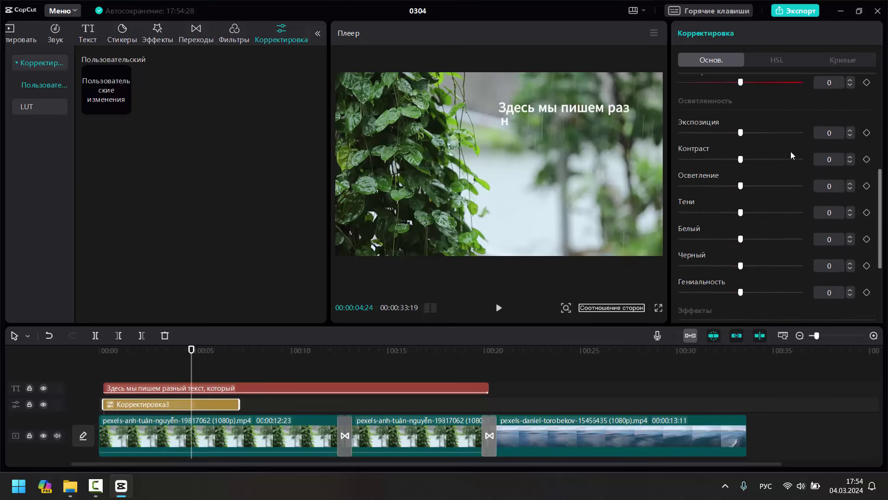
scroll(781, 226, "up", 7)
scroll(781, 226, "up", 2)
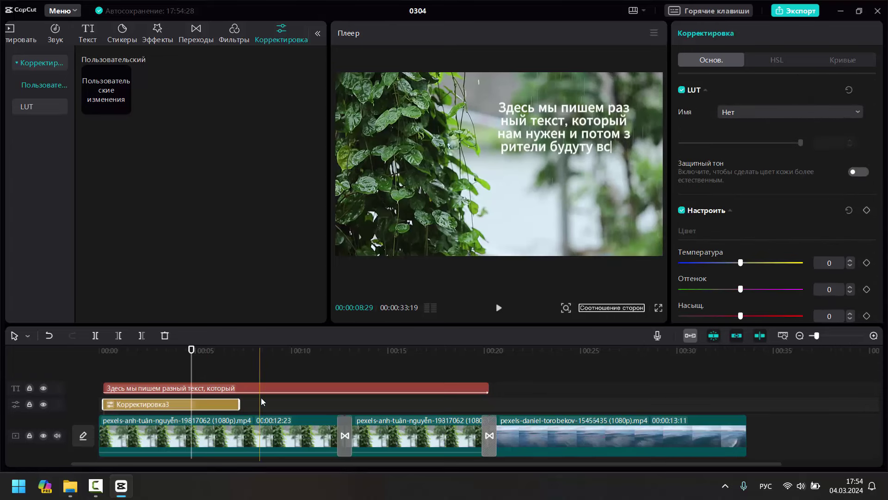
- Delete the custom adjustment layer from the timeline
left_click(207, 411)
left_click(211, 403)
key("Delete")
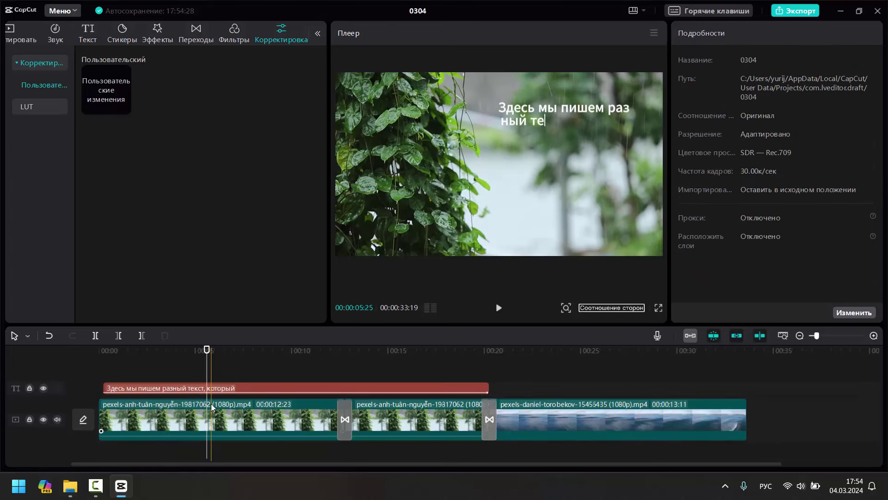
- Split the first foliage clip at 00:00:05:18 and select its first part with the colour adjustment settings shown
left_click(261, 416)
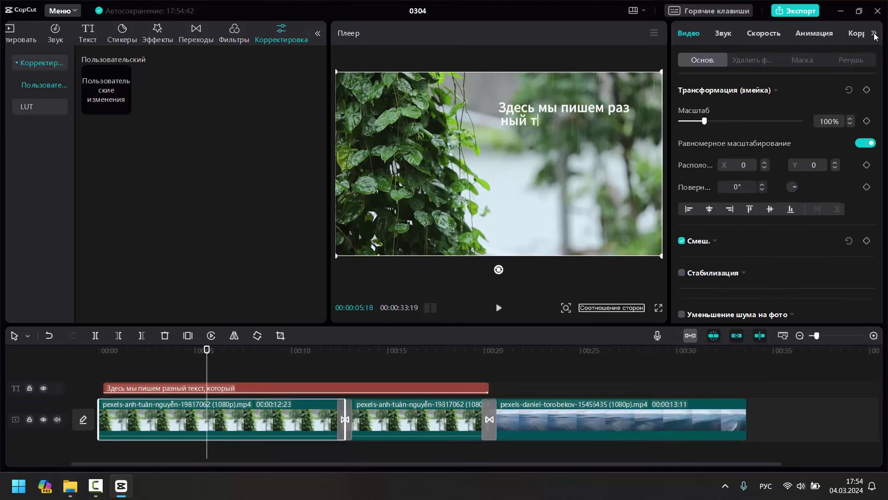
left_click(846, 32)
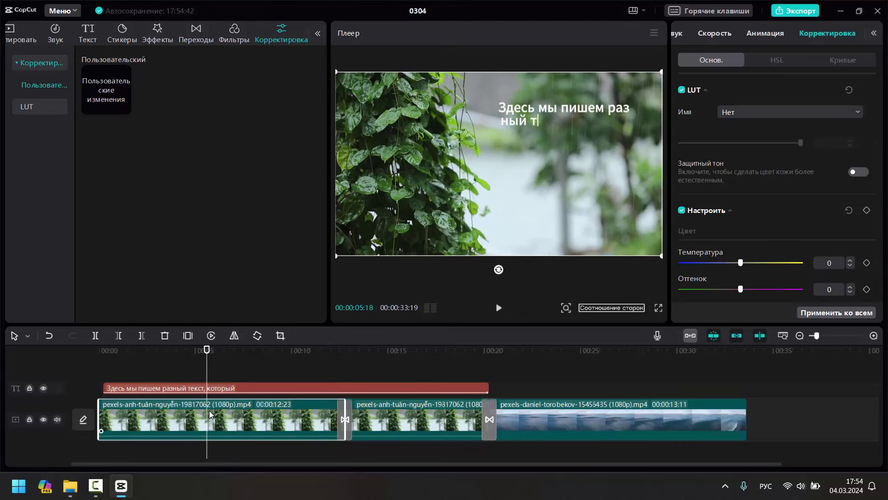
left_click(95, 335)
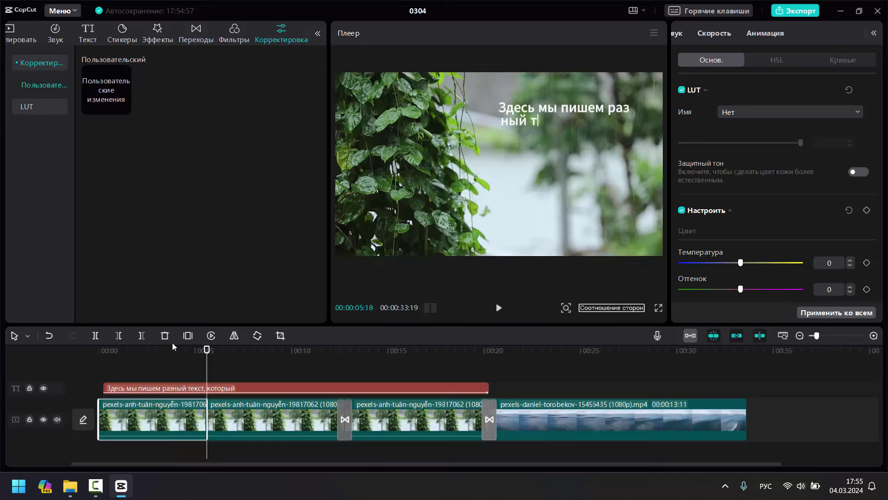
left_click(182, 365)
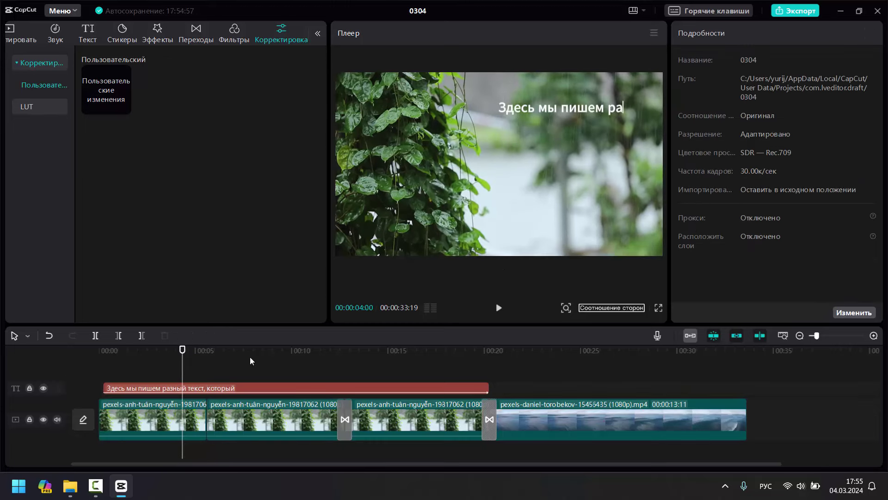
left_click(172, 412)
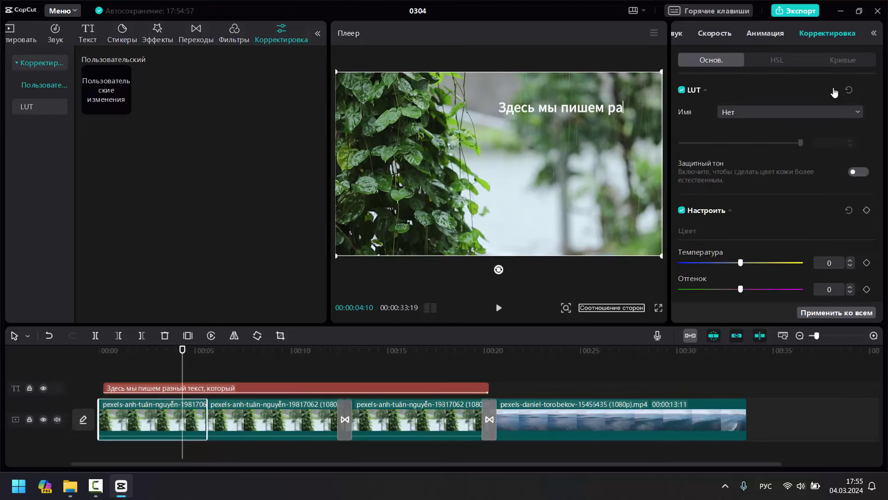
- Try different temperature, tint (Оттенок) and saturation values on the first clip part, returning each to 0
scroll(778, 195, "down", 4)
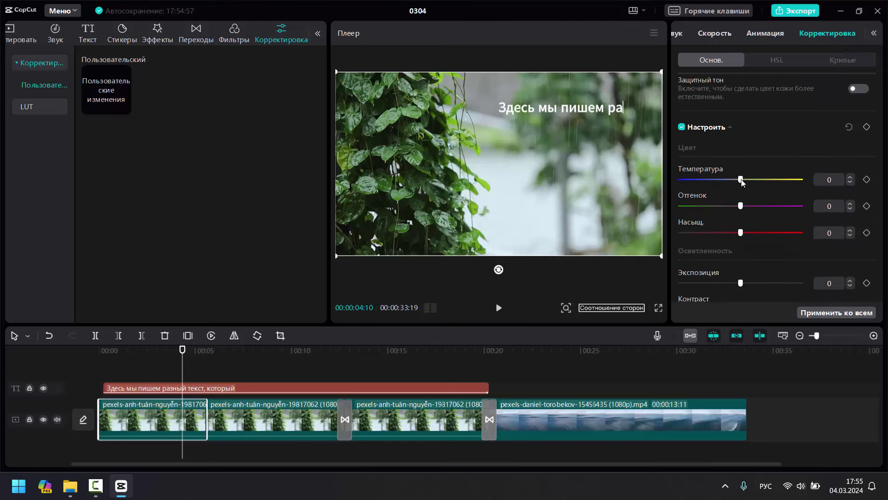
mouse_move(741, 179)
left_mouse_down()
mouse_move(790, 180)
mouse_move(718, 182)
mouse_move(744, 182)
left_mouse_up()
left_click_drag(739, 206, 712, 207)
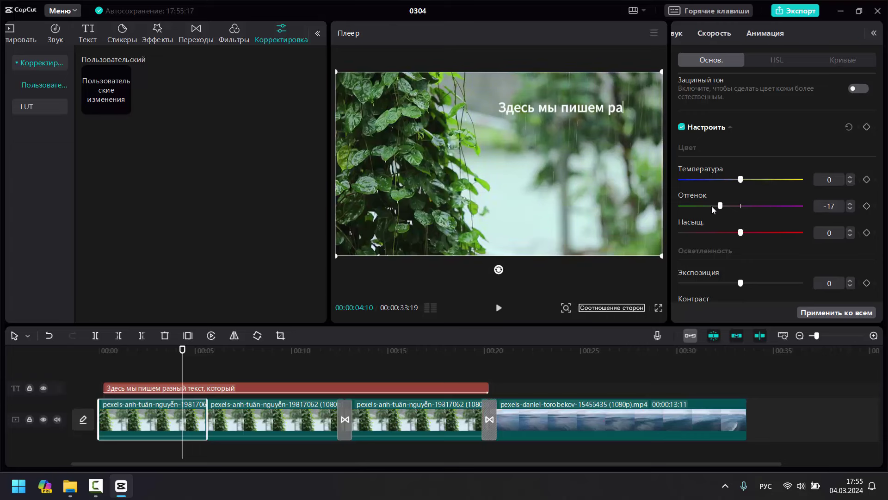
left_click_drag(771, 204, 724, 232)
left_click_drag(779, 229, 790, 231)
left_click_drag(674, 236, 741, 241)
- Try the exposure and contrast adjustments on the first clip part, returning them to 0
scroll(740, 238, "down", 1)
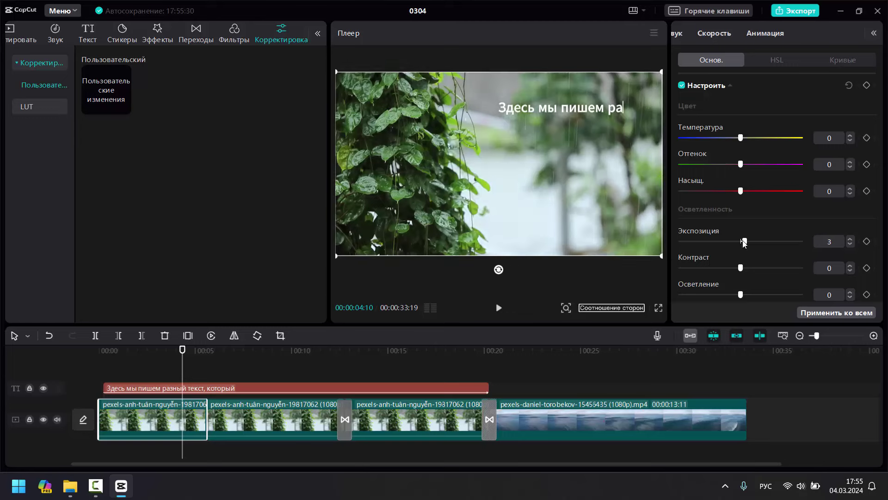
scroll(738, 185, "down", 3)
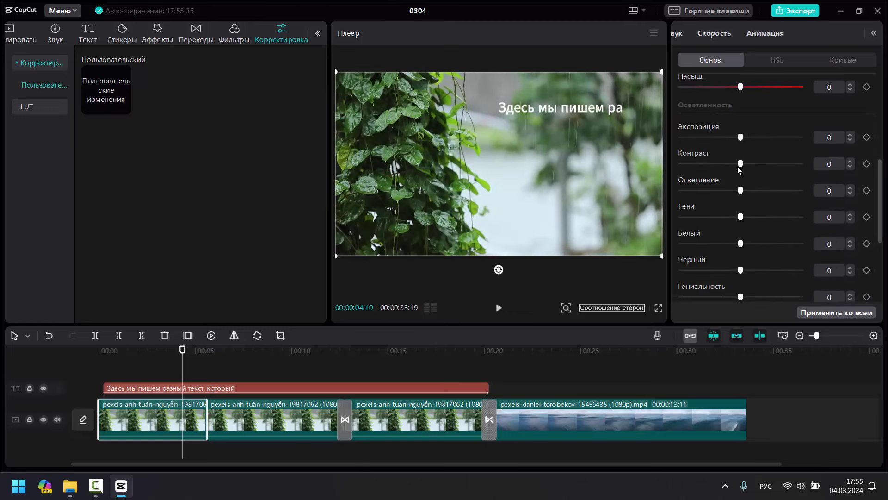
left_click_drag(741, 163, 741, 194)
scroll(734, 199, "down", 5)
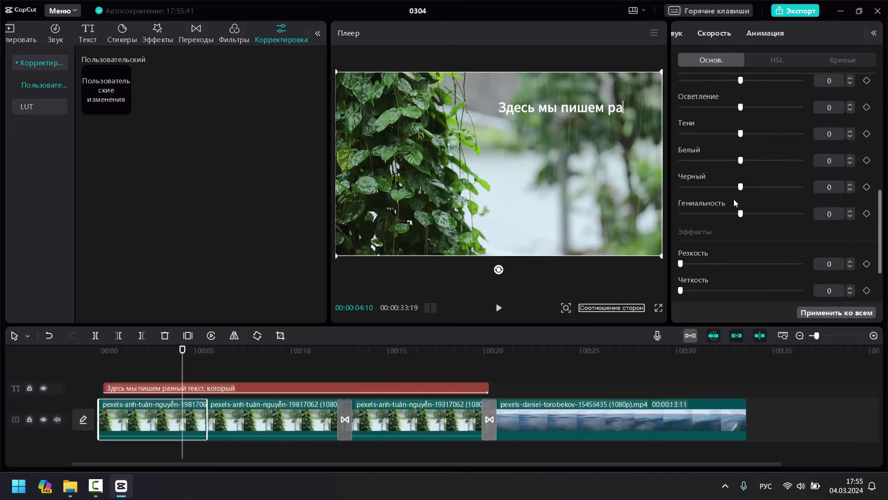
- Try the sharpness (Резкость) and clarity (Четкость) adjustments on the first clip part
scroll(713, 217, "down", 1)
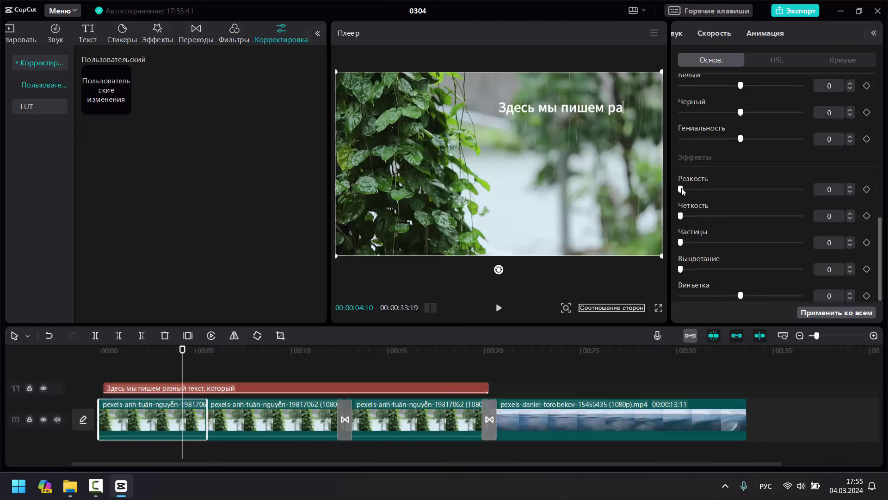
mouse_move(681, 189)
left_mouse_down()
mouse_move(689, 189)
mouse_move(665, 187)
left_mouse_up()
left_click_drag(701, 215, 696, 216)
scroll(773, 237, "up", 3)
scroll(772, 233, "up", 5)
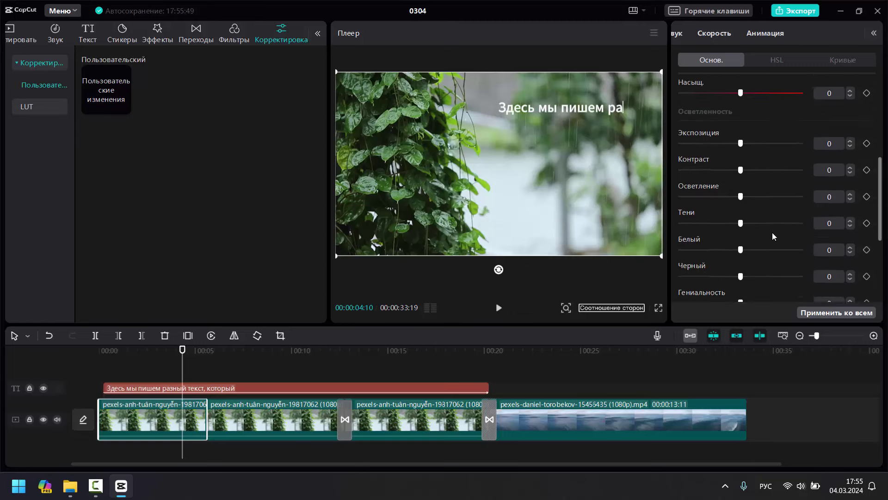
- Browse the entrance animations (Ввод) available for the ocean clip
scroll(773, 233, "up", 3)
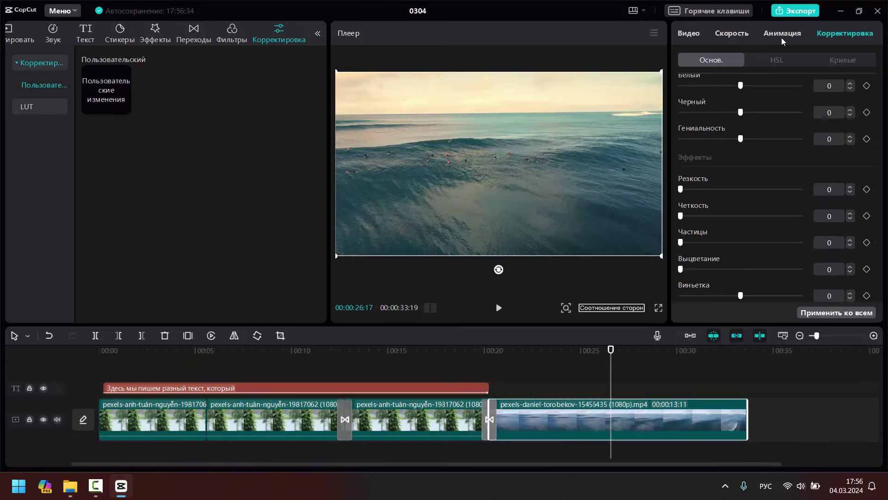
left_click(781, 38)
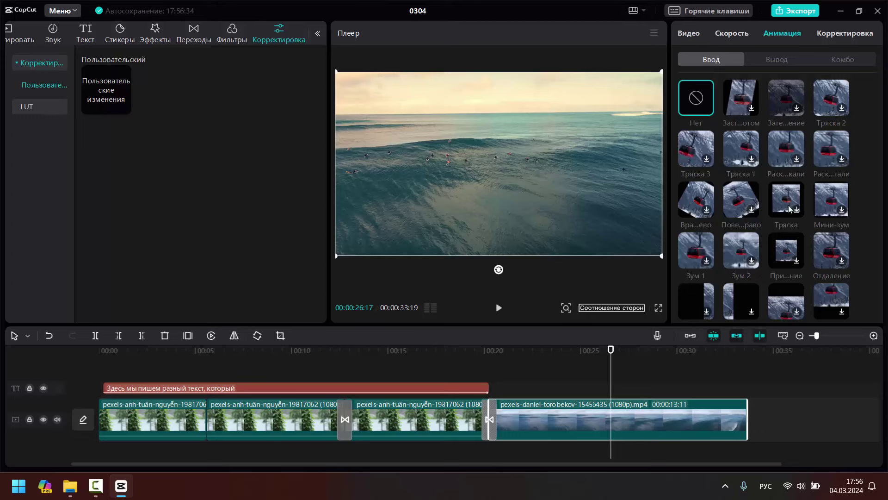
scroll(799, 245, "down", 5)
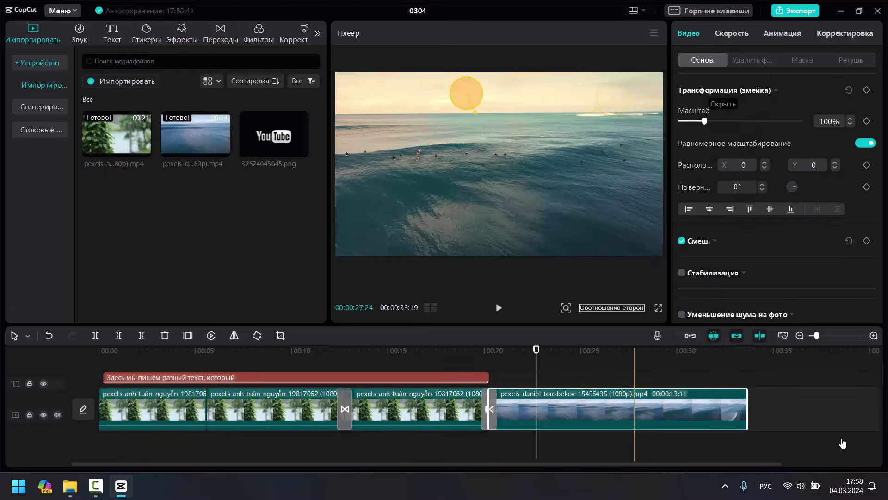
left_click(797, 37)
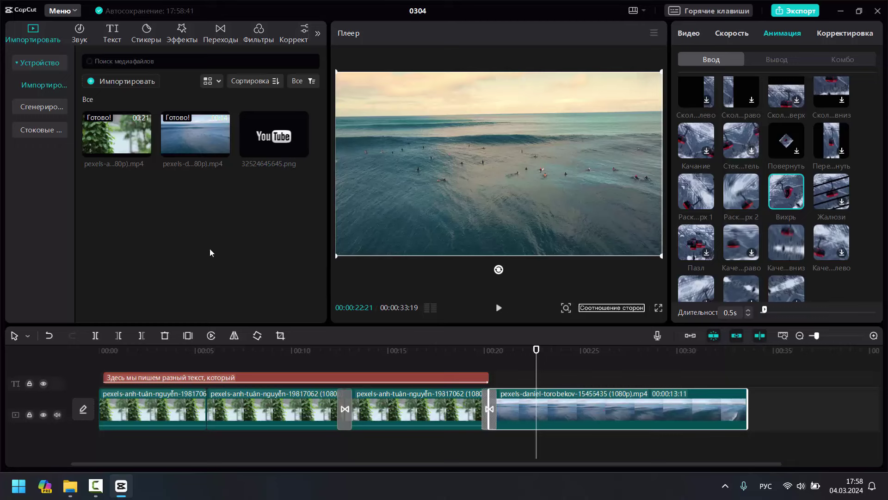
- Overlay 32524645645.png above the ocean clip at about 59% scale, unrotated and positioned at about X 695, Y -237
left_click_drag(268, 133, 518, 373)
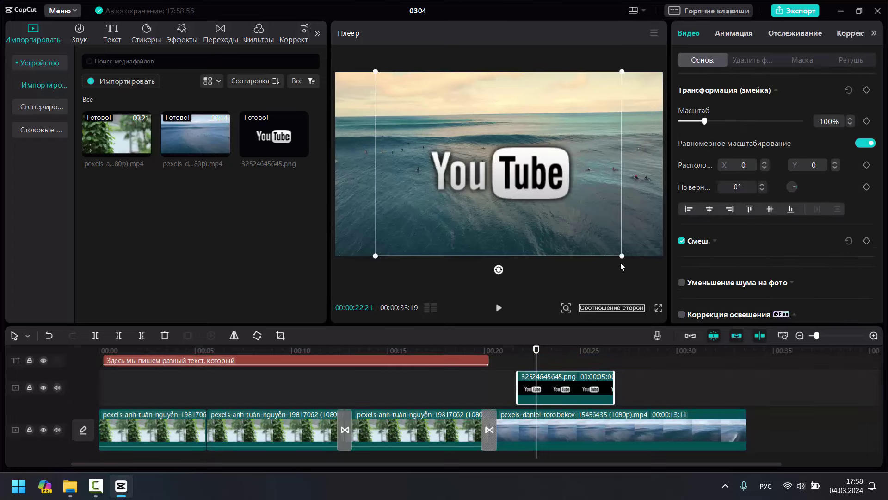
left_click_drag(622, 256, 555, 209)
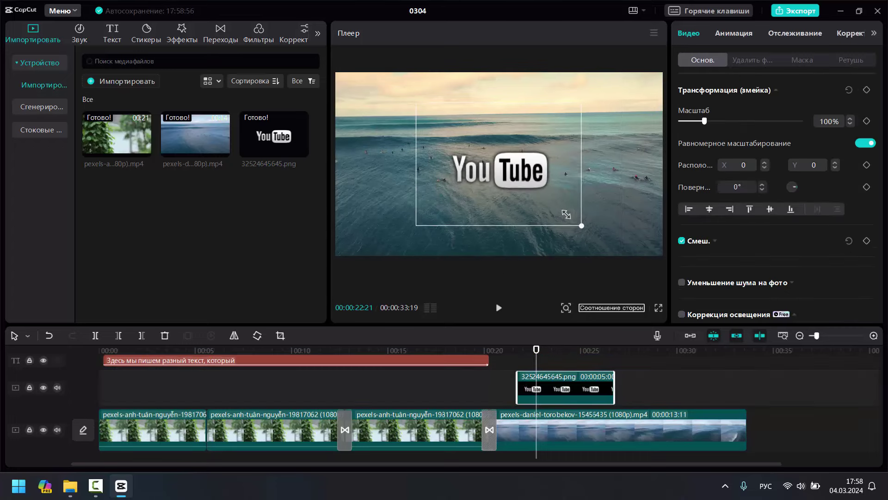
left_click_drag(498, 232, 522, 223)
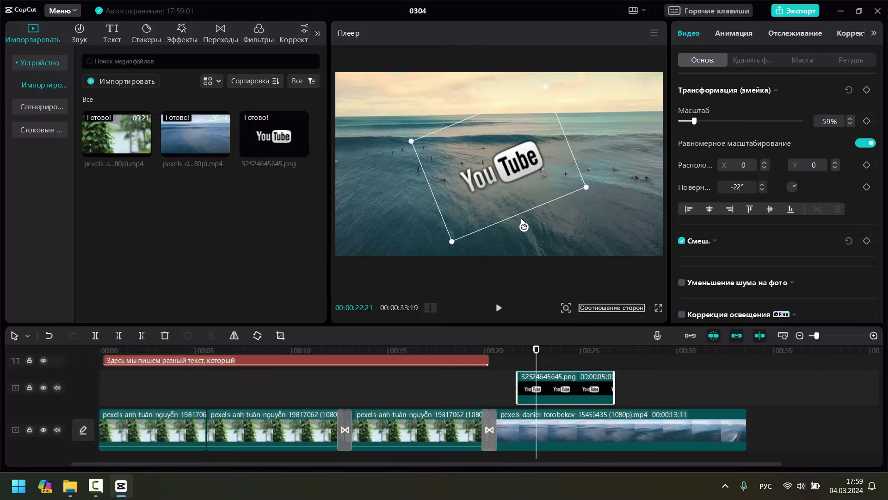
key("ctrl+z")
left_click_drag(517, 186, 577, 203)
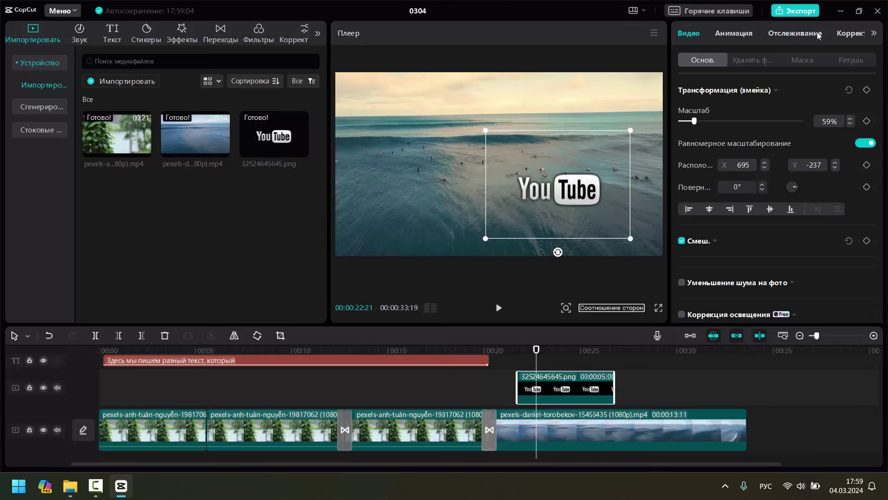
- Apply the downward swing entrance animation (Каче...вниз) to the YouTube logo overlay and scrub through its start
left_click(735, 34)
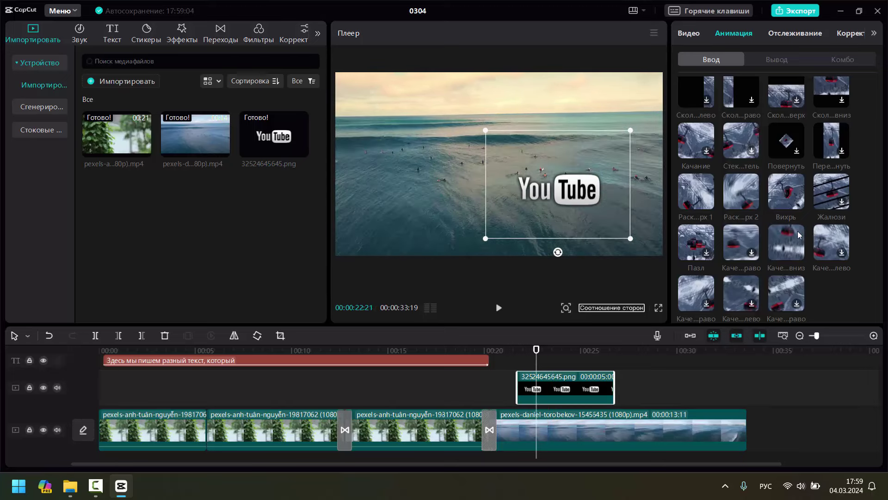
left_click(785, 241)
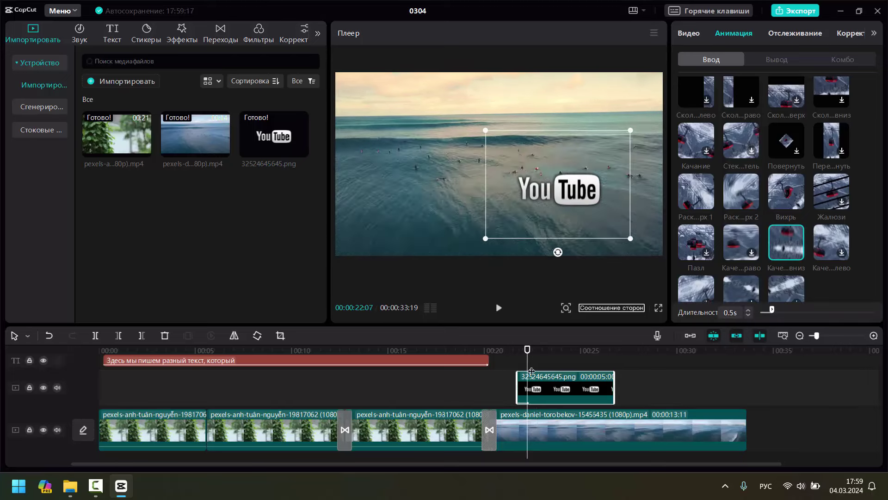
left_click(512, 358)
left_click_drag(518, 358, 525, 359)
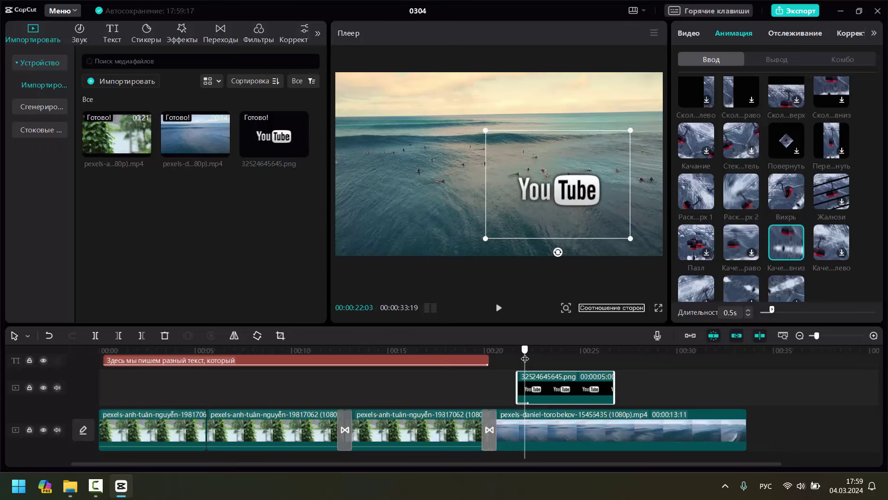
- Set the logo's entrance animation duration to 1.5 s and preview it from just before the overlay
left_click_drag(773, 310, 794, 310)
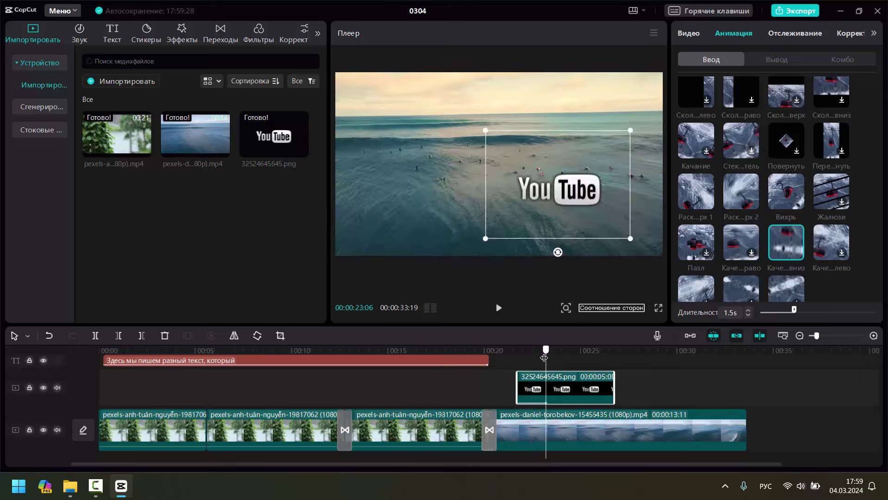
left_click_drag(544, 357, 503, 357)
left_click(497, 308)
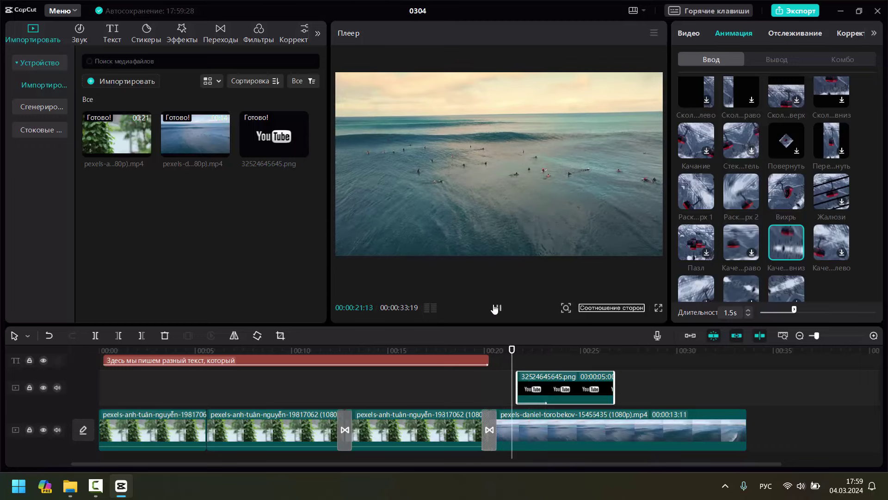
left_click(549, 381)
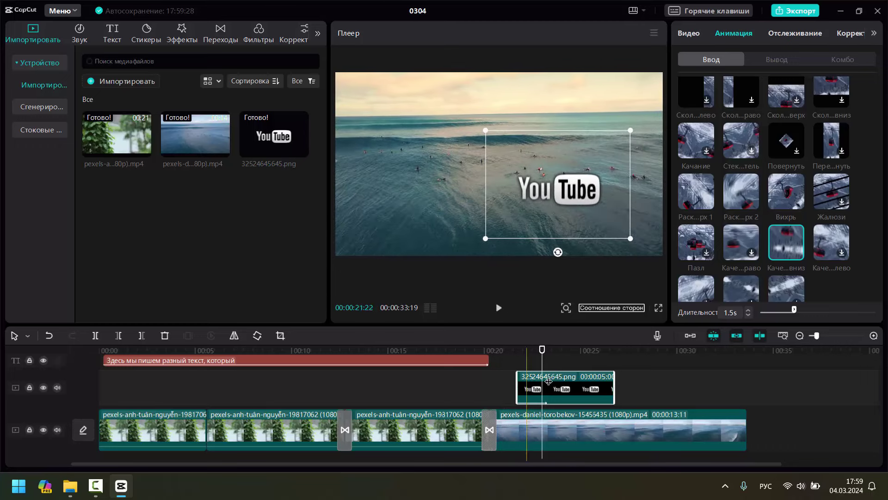
- Deselect the logo overlay and play back its entrance animation repeatedly from about 00:00:21:10
left_click(682, 385)
left_click(510, 371)
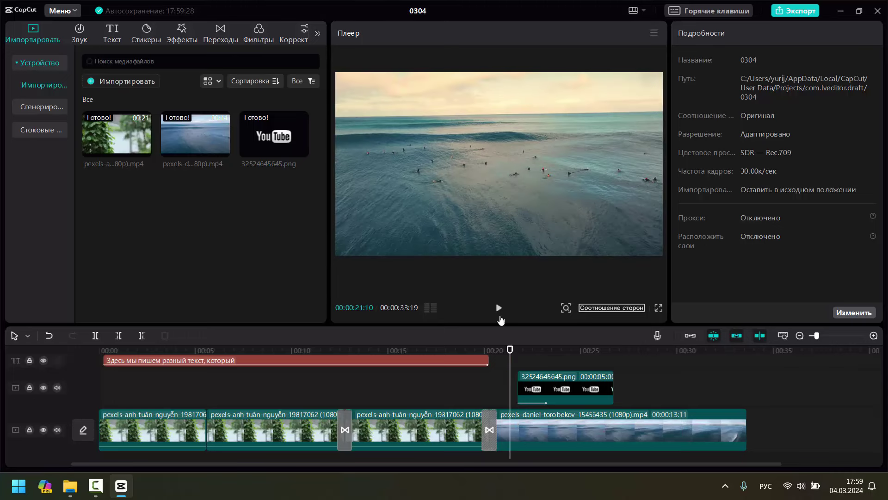
left_click(499, 308)
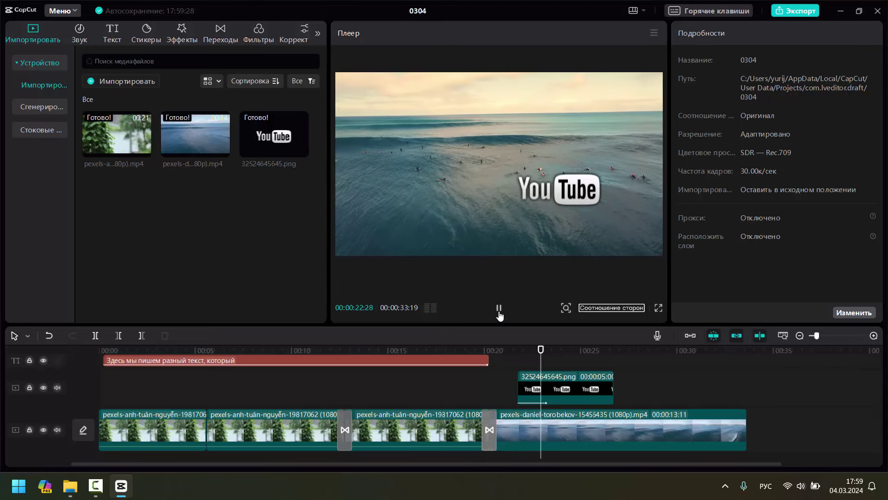
left_click(499, 308)
left_click_drag(548, 350, 510, 355)
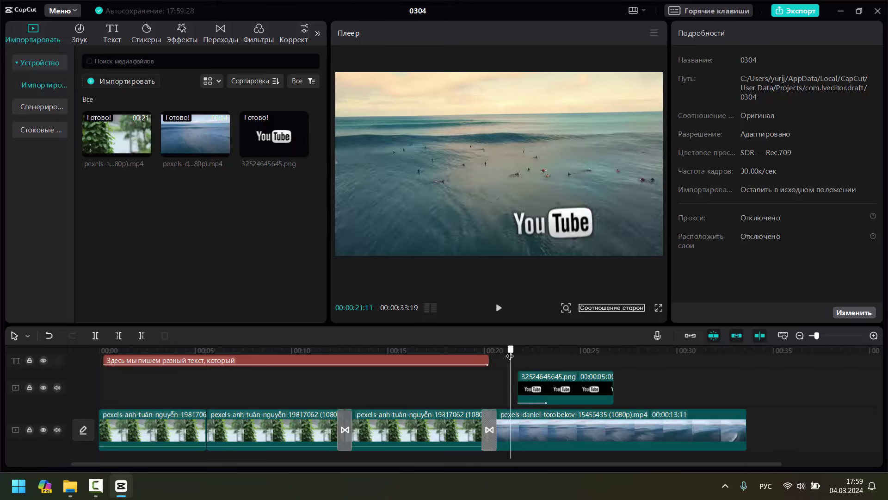
left_click(500, 309)
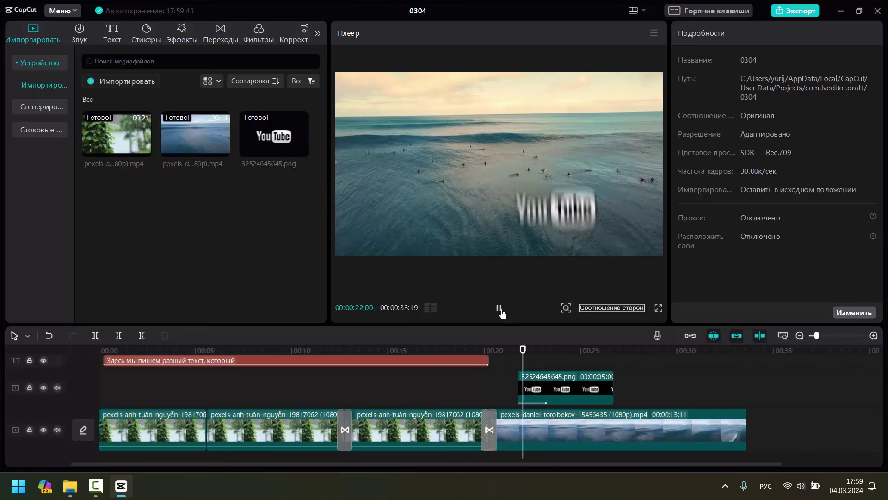
left_click(500, 308)
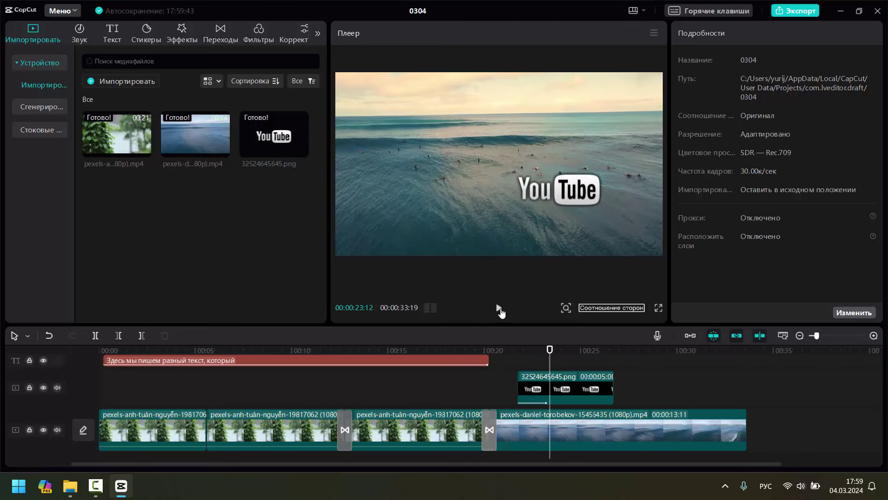
left_click(500, 309)
left_click(500, 309)
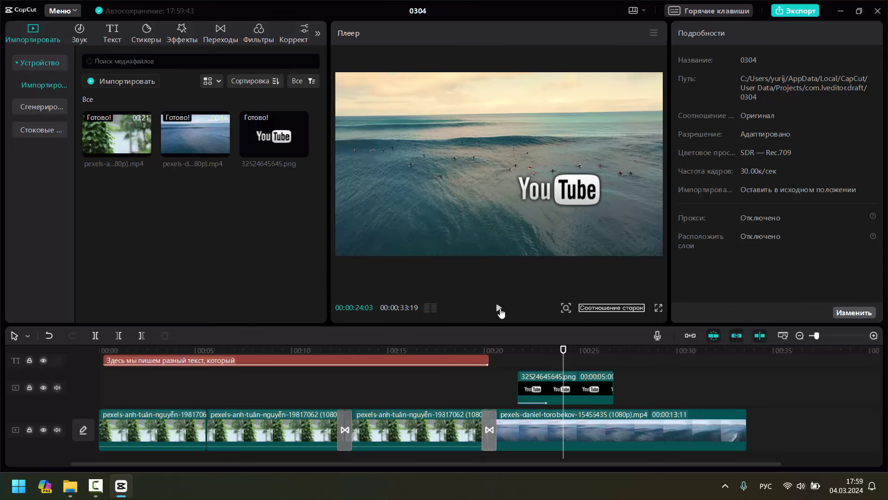